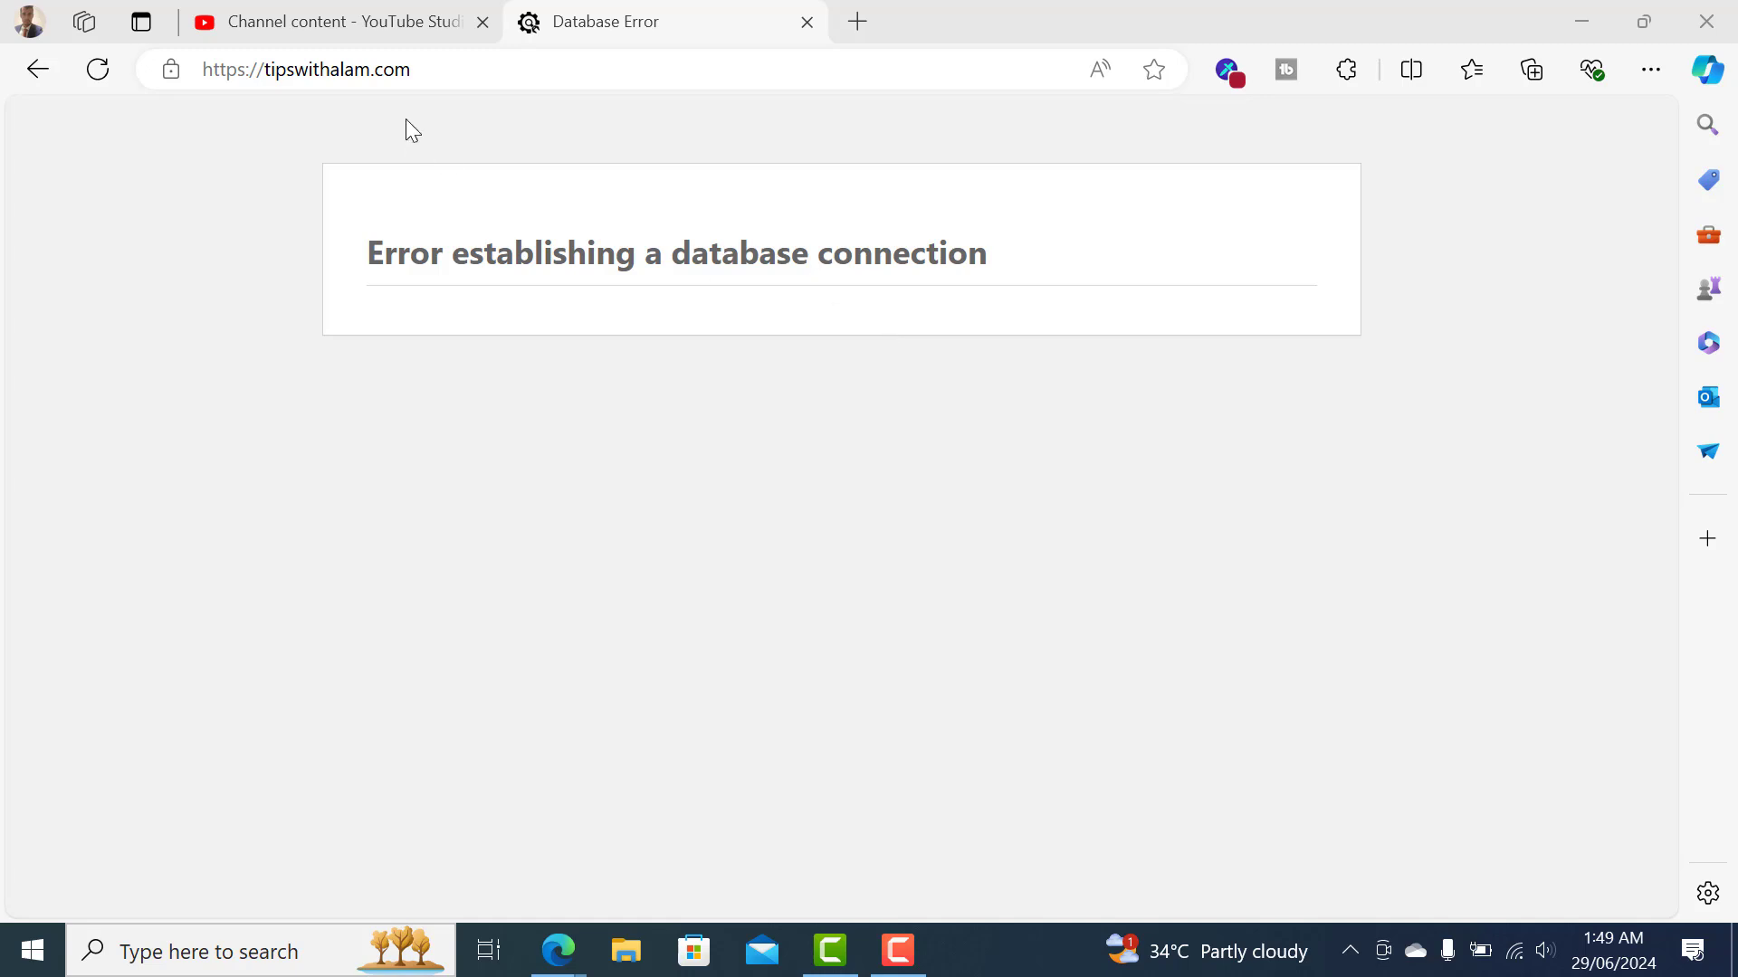
Append /wp-admin to the site URL and load it to bring up the database error.
{"action": "left_click", "coordinate": [336, 82]}
{"action": "left_click", "coordinate": [1401, 643]}
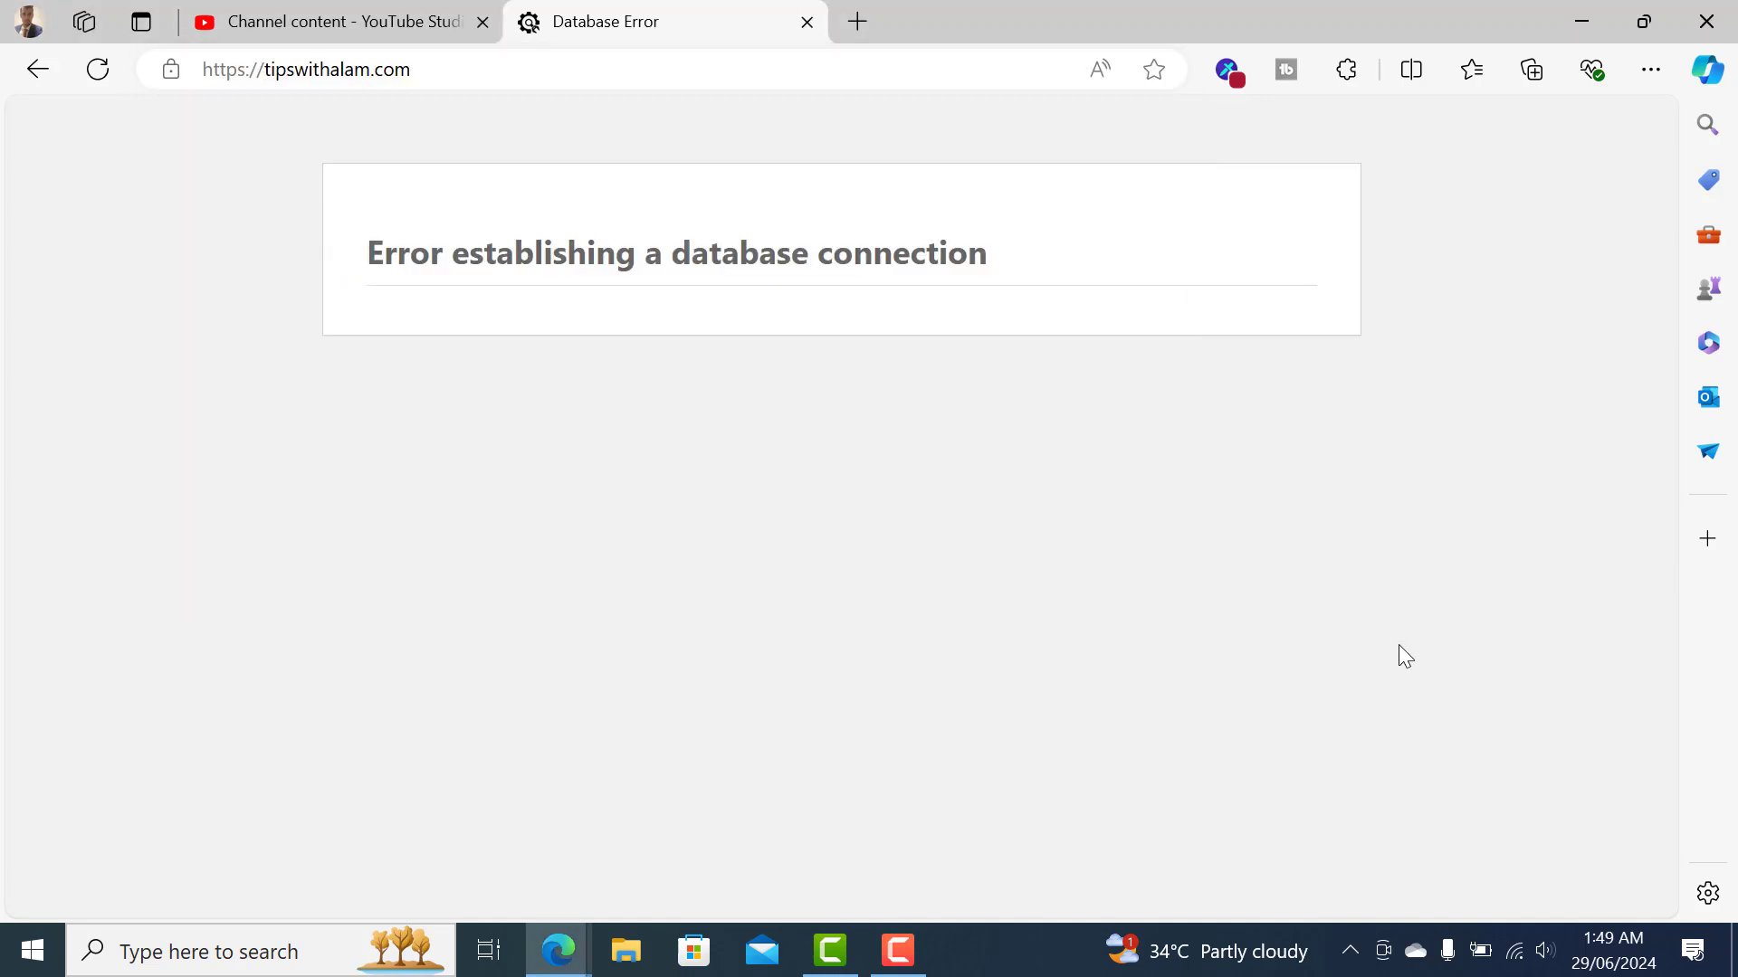
{"action": "double_click", "coordinate": [450, 254]}
{"action": "left_click", "coordinate": [453, 73]}
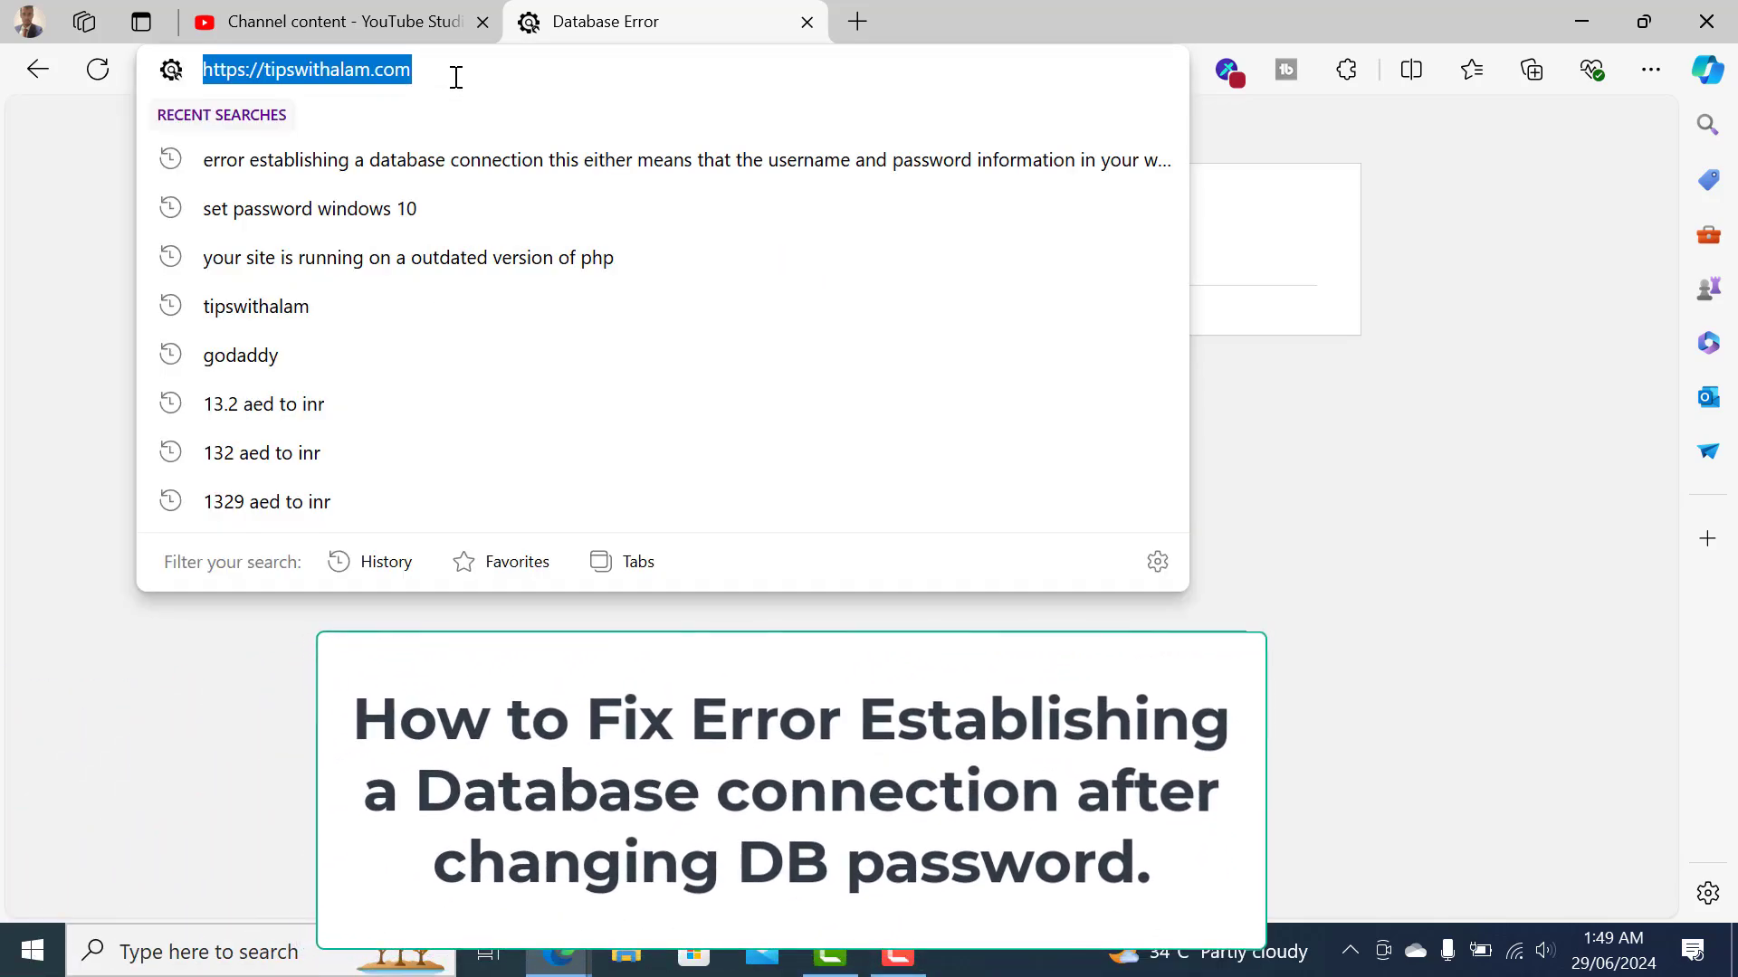
{"action": "left_click", "coordinate": [456, 77]}
{"action": "type", "text": "/w"}
{"action": "key", "text": "Return"}
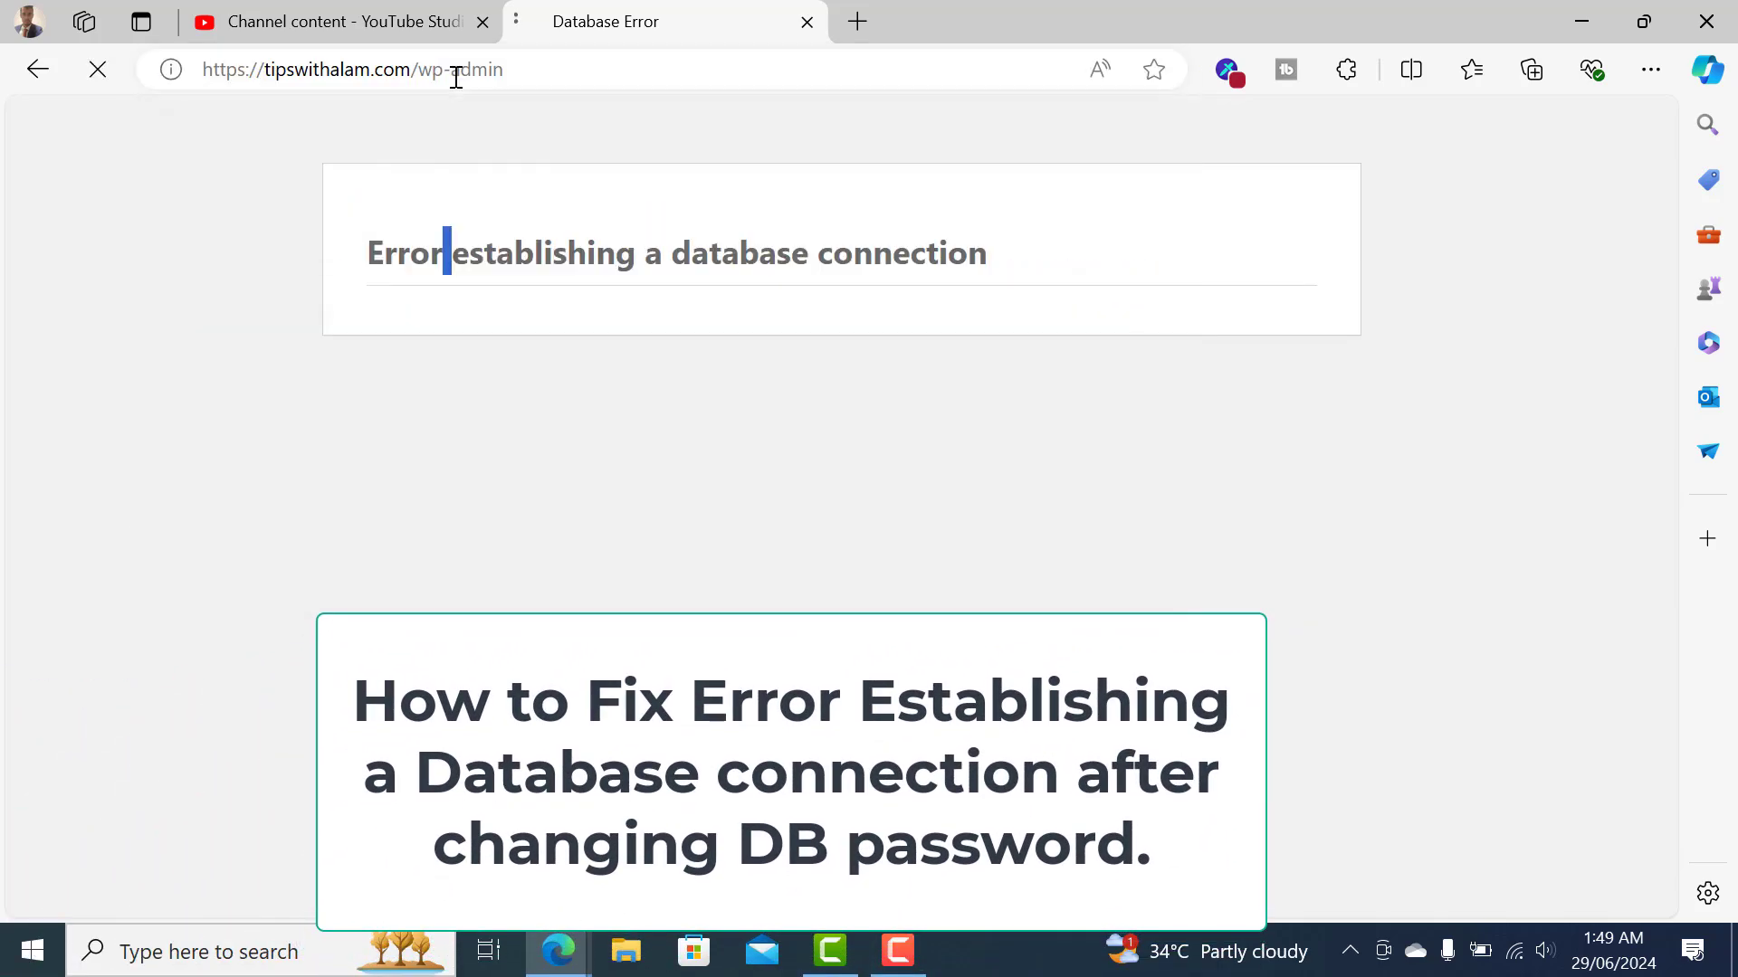
Highlight the 'Error establishing a database connection' message, its explanation and checklist.
{"action": "left_click_drag", "start_coordinate": [334, 279], "coordinate": [1415, 791]}
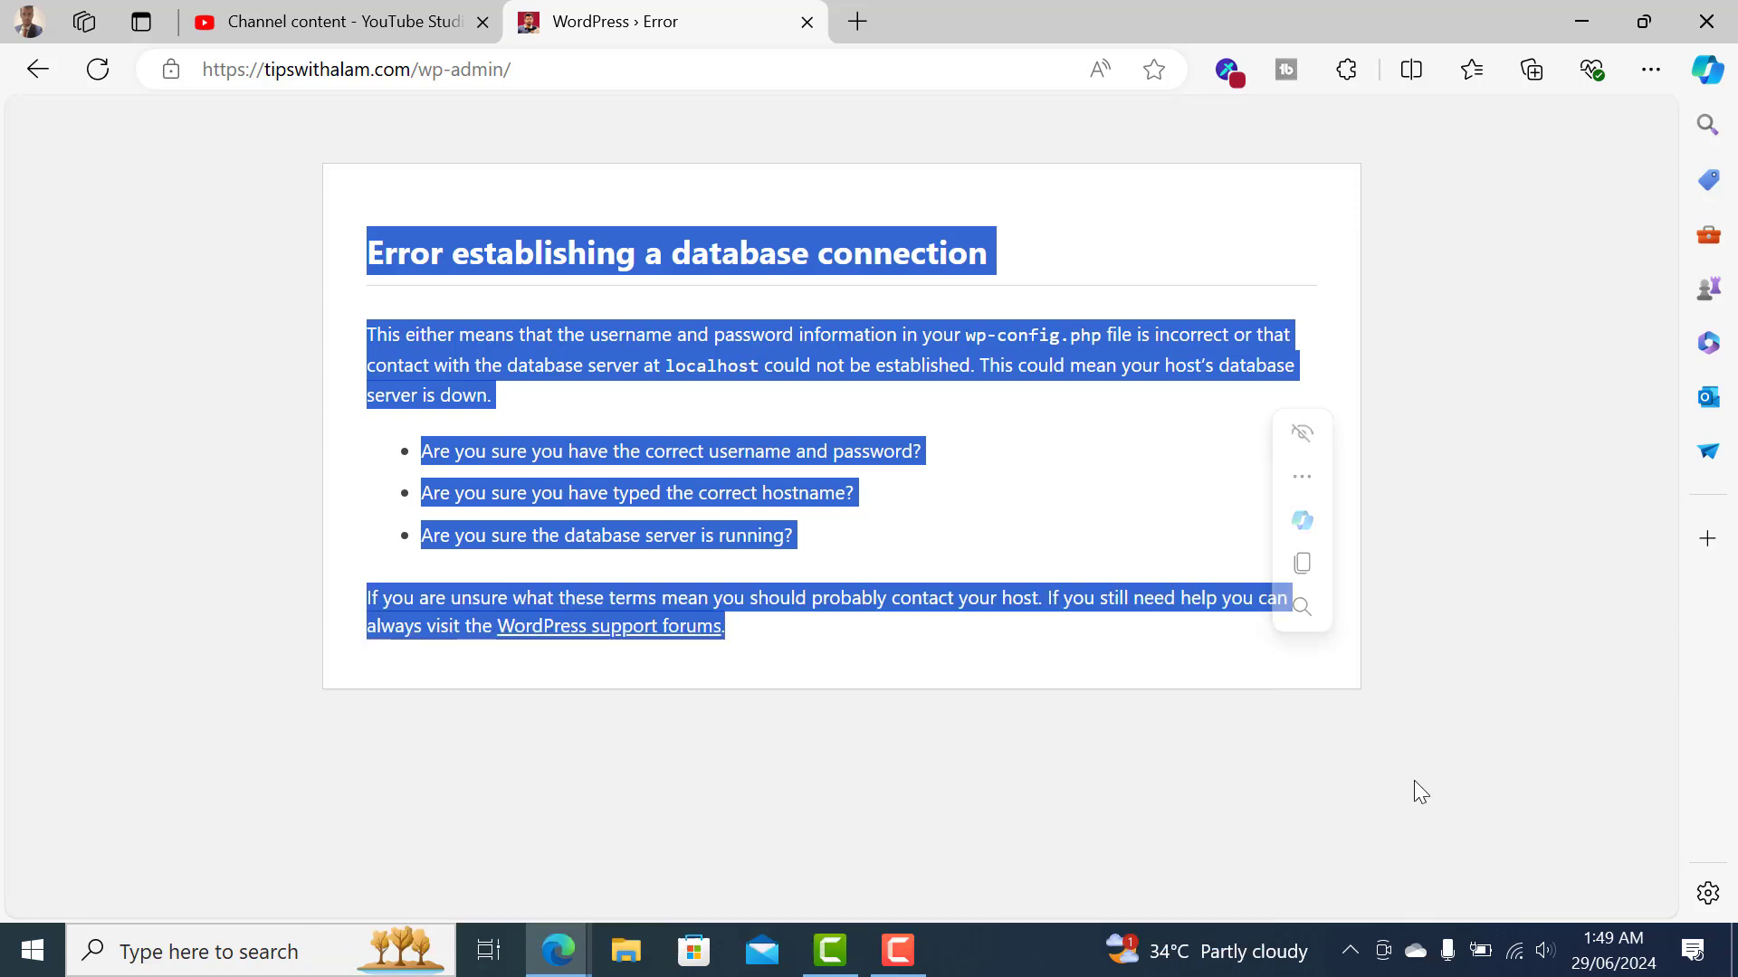
{"action": "triple_click", "coordinate": [996, 627]}
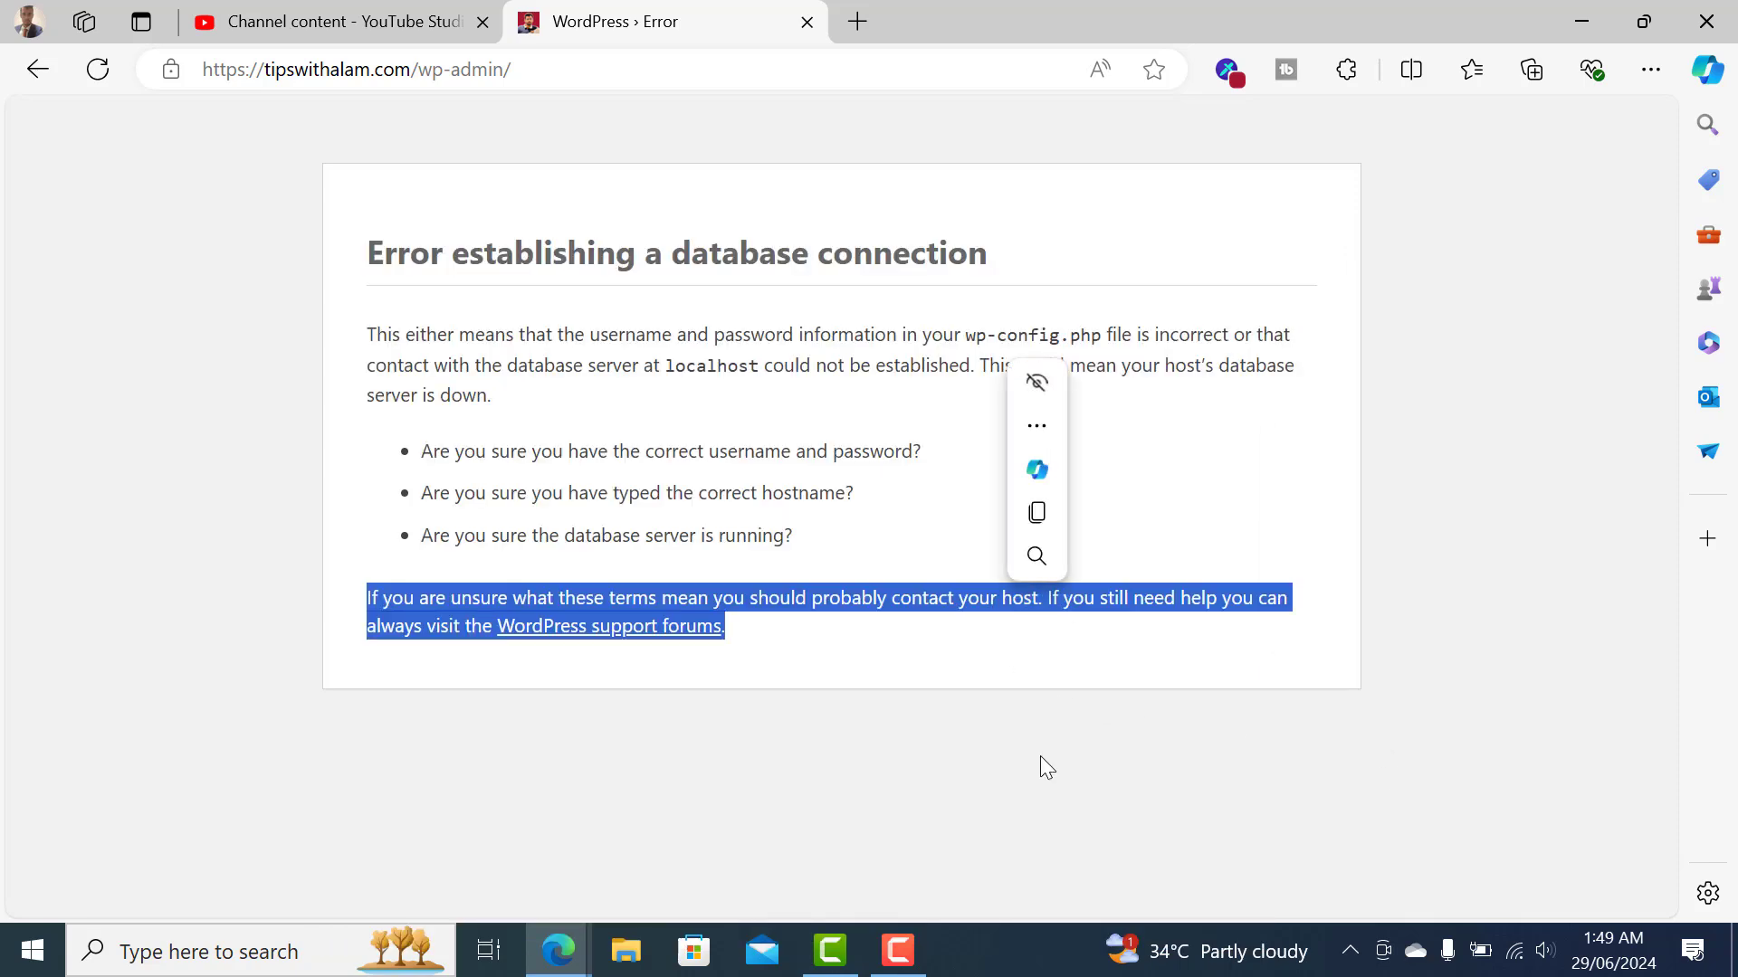
{"action": "left_click_drag", "start_coordinate": [987, 601], "coordinate": [1095, 463]}
{"action": "left_click_drag", "start_coordinate": [459, 286], "coordinate": [1213, 504]}
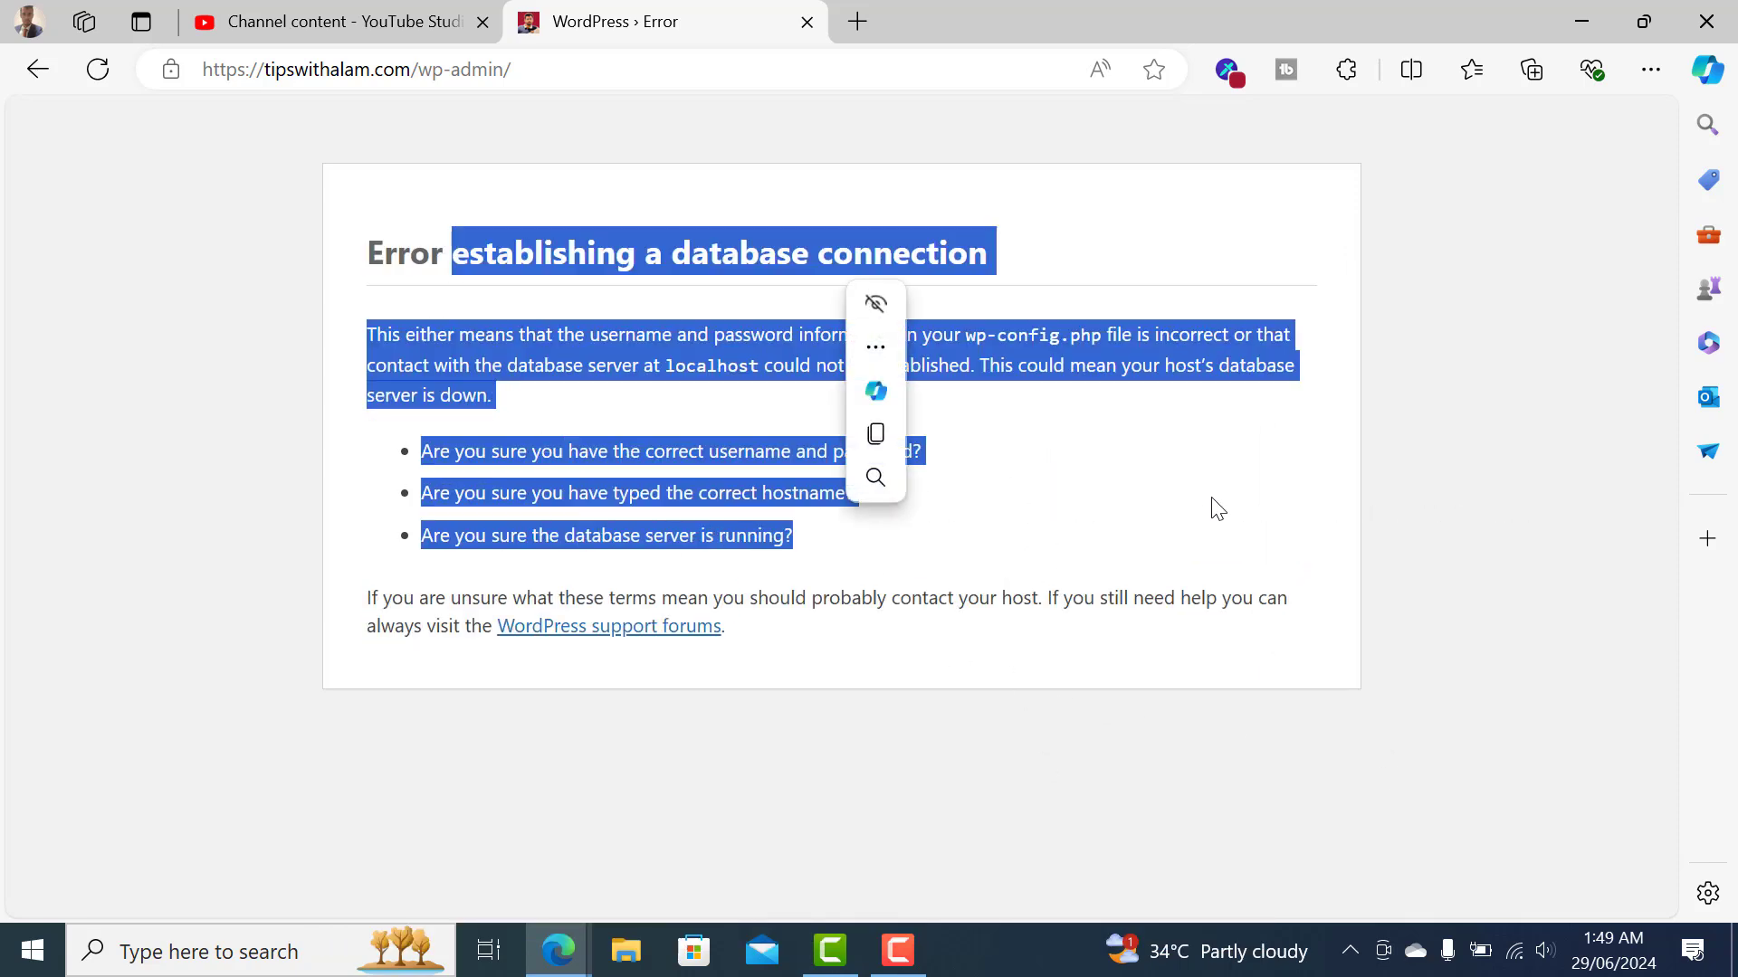
{"action": "double_click", "coordinate": [773, 258]}
{"action": "left_click", "coordinate": [988, 252]}
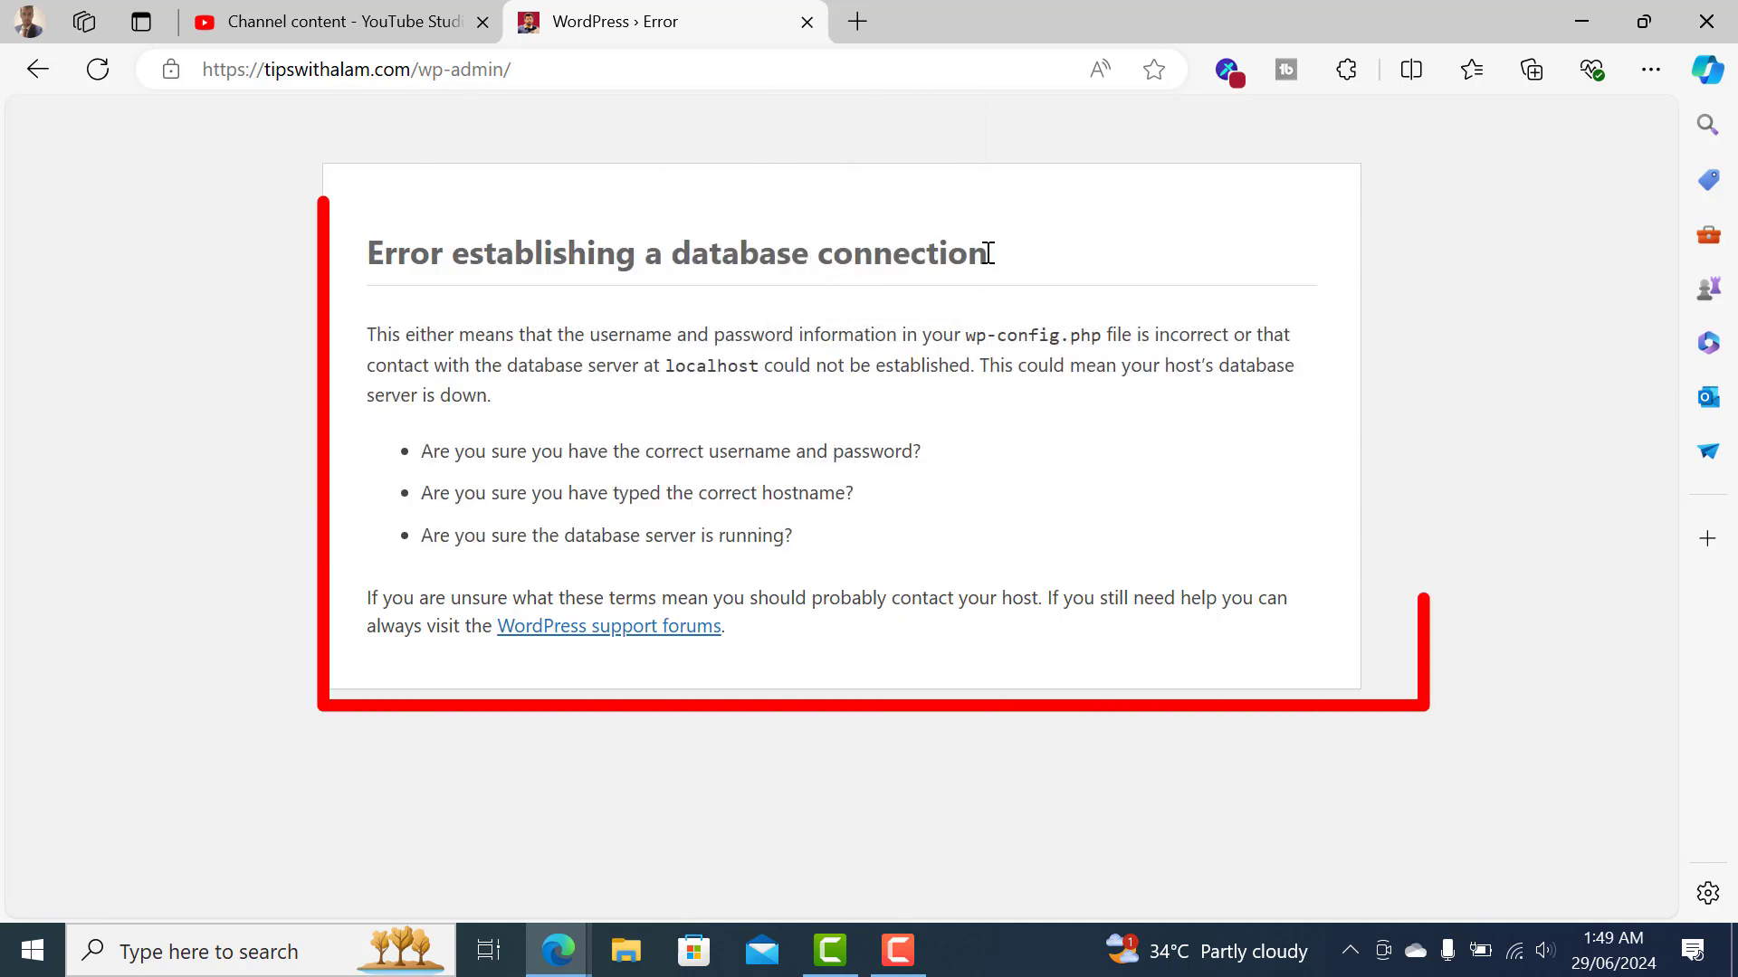
In a new Edge tab, log in to cPanel through the cPanel Login favourite.
{"action": "left_click", "coordinate": [868, 22]}
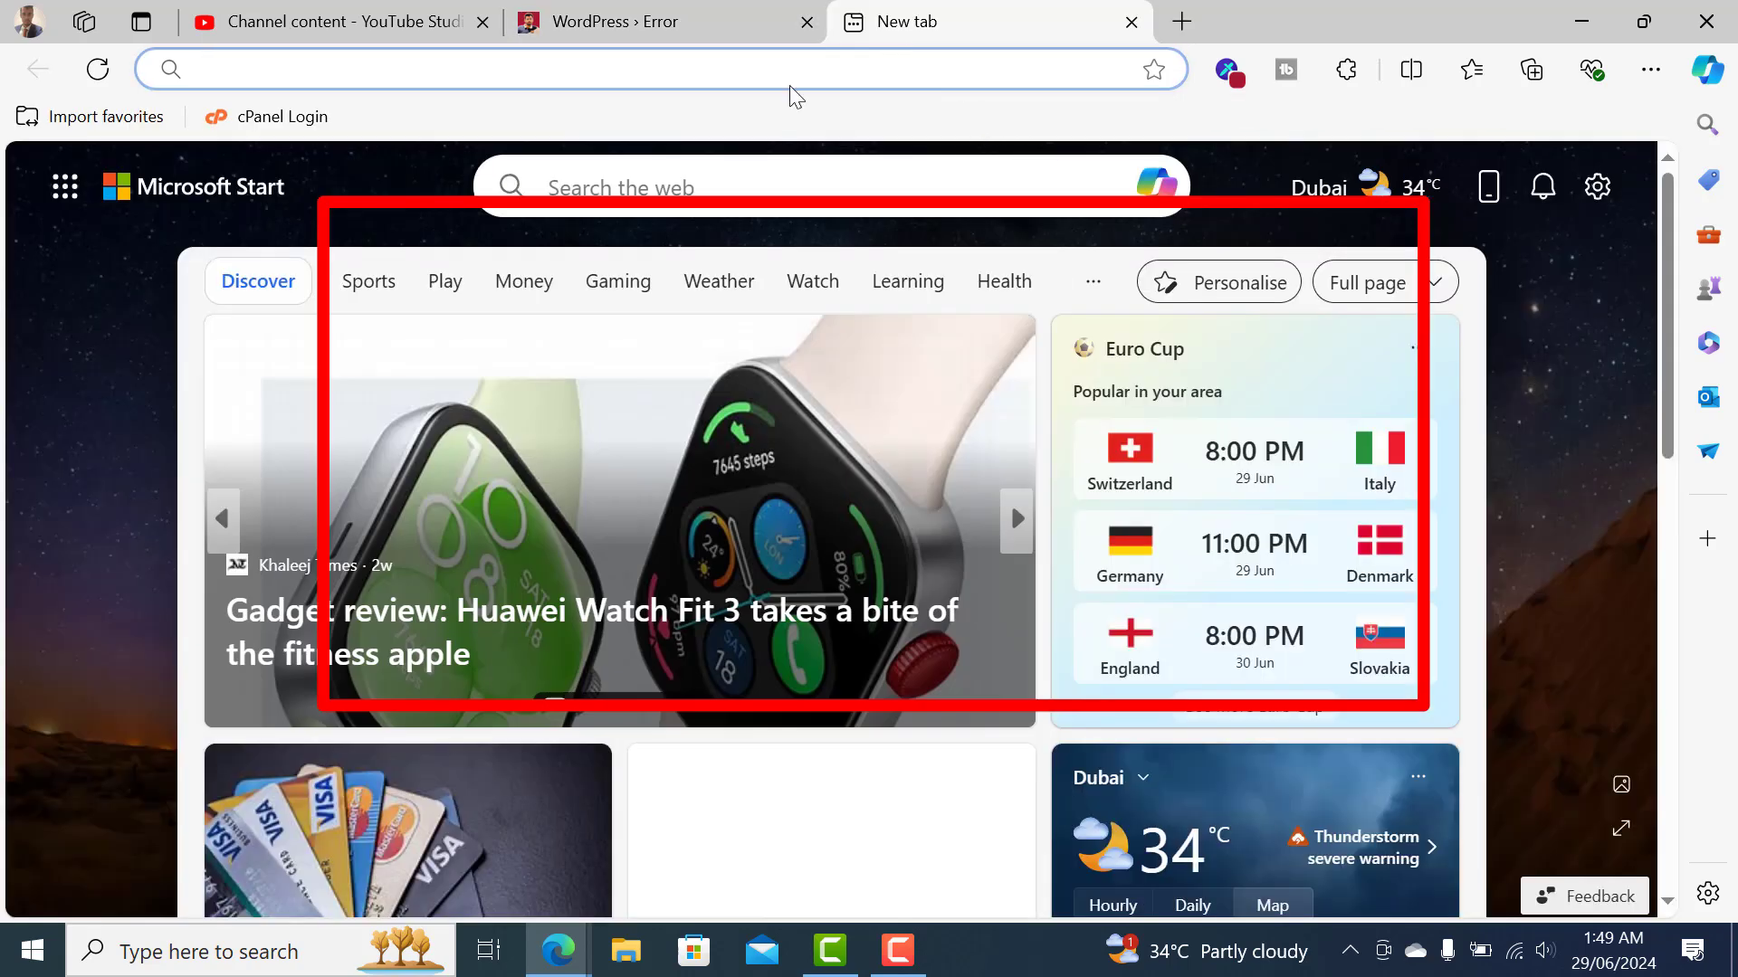
{"action": "left_click", "coordinate": [705, 18]}
{"action": "left_click", "coordinate": [896, 15]}
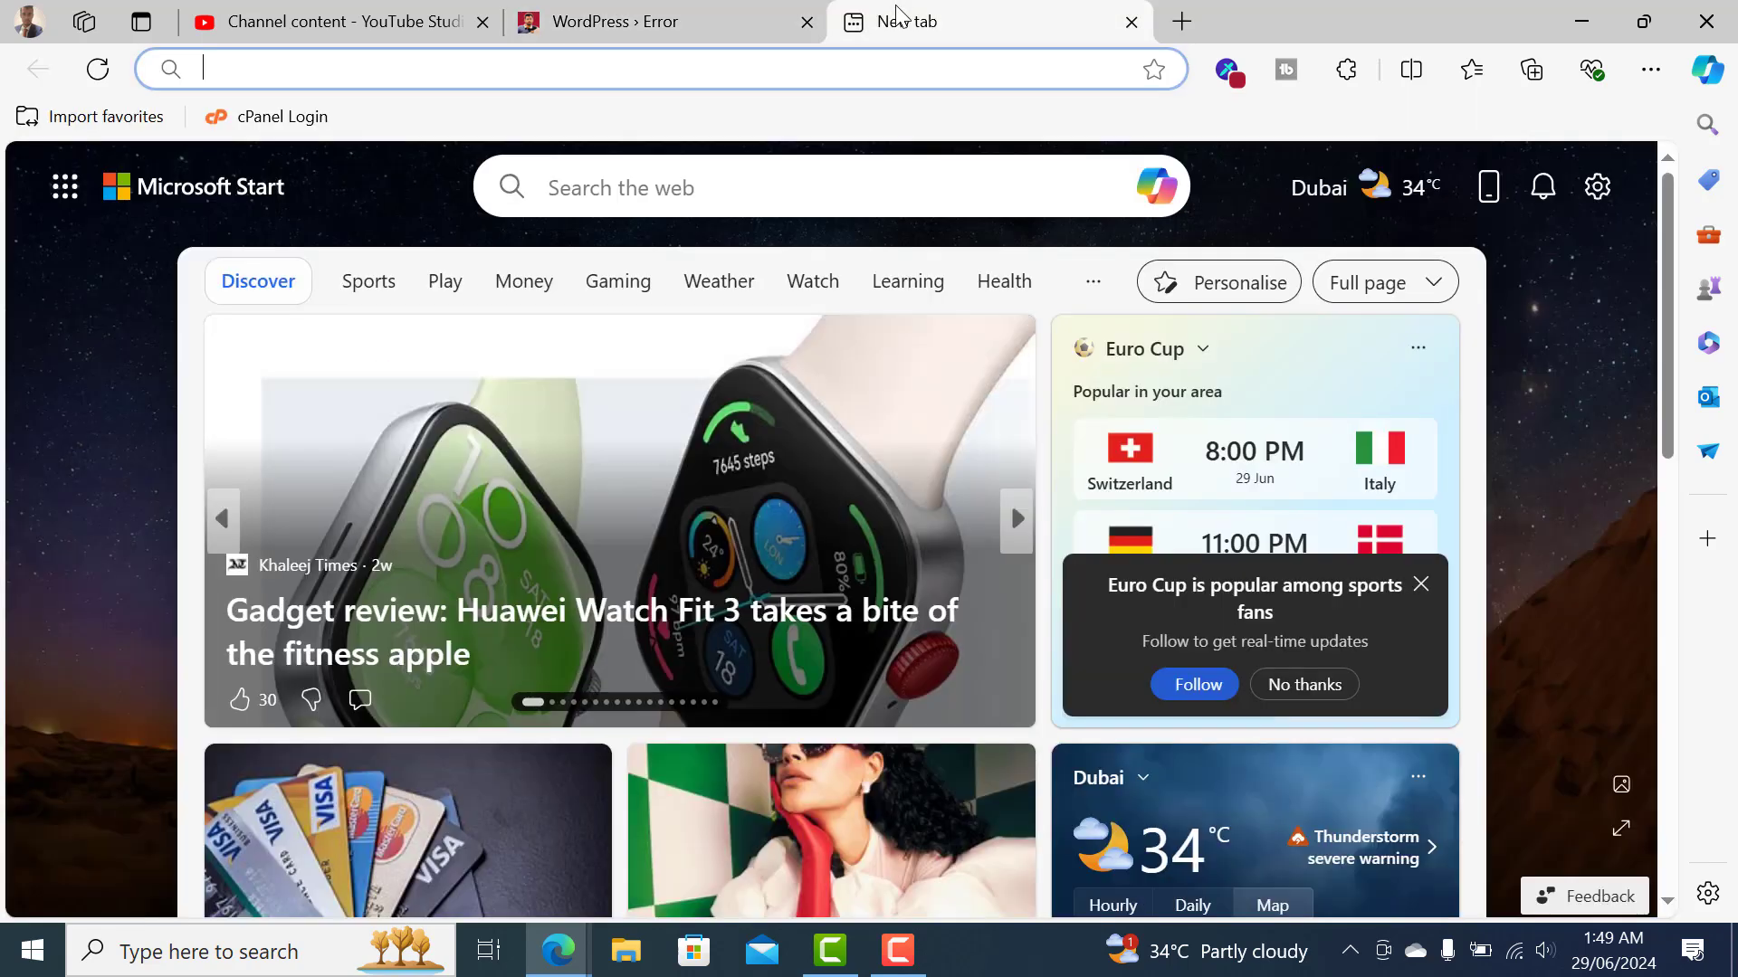
{"action": "left_click", "coordinate": [272, 116]}
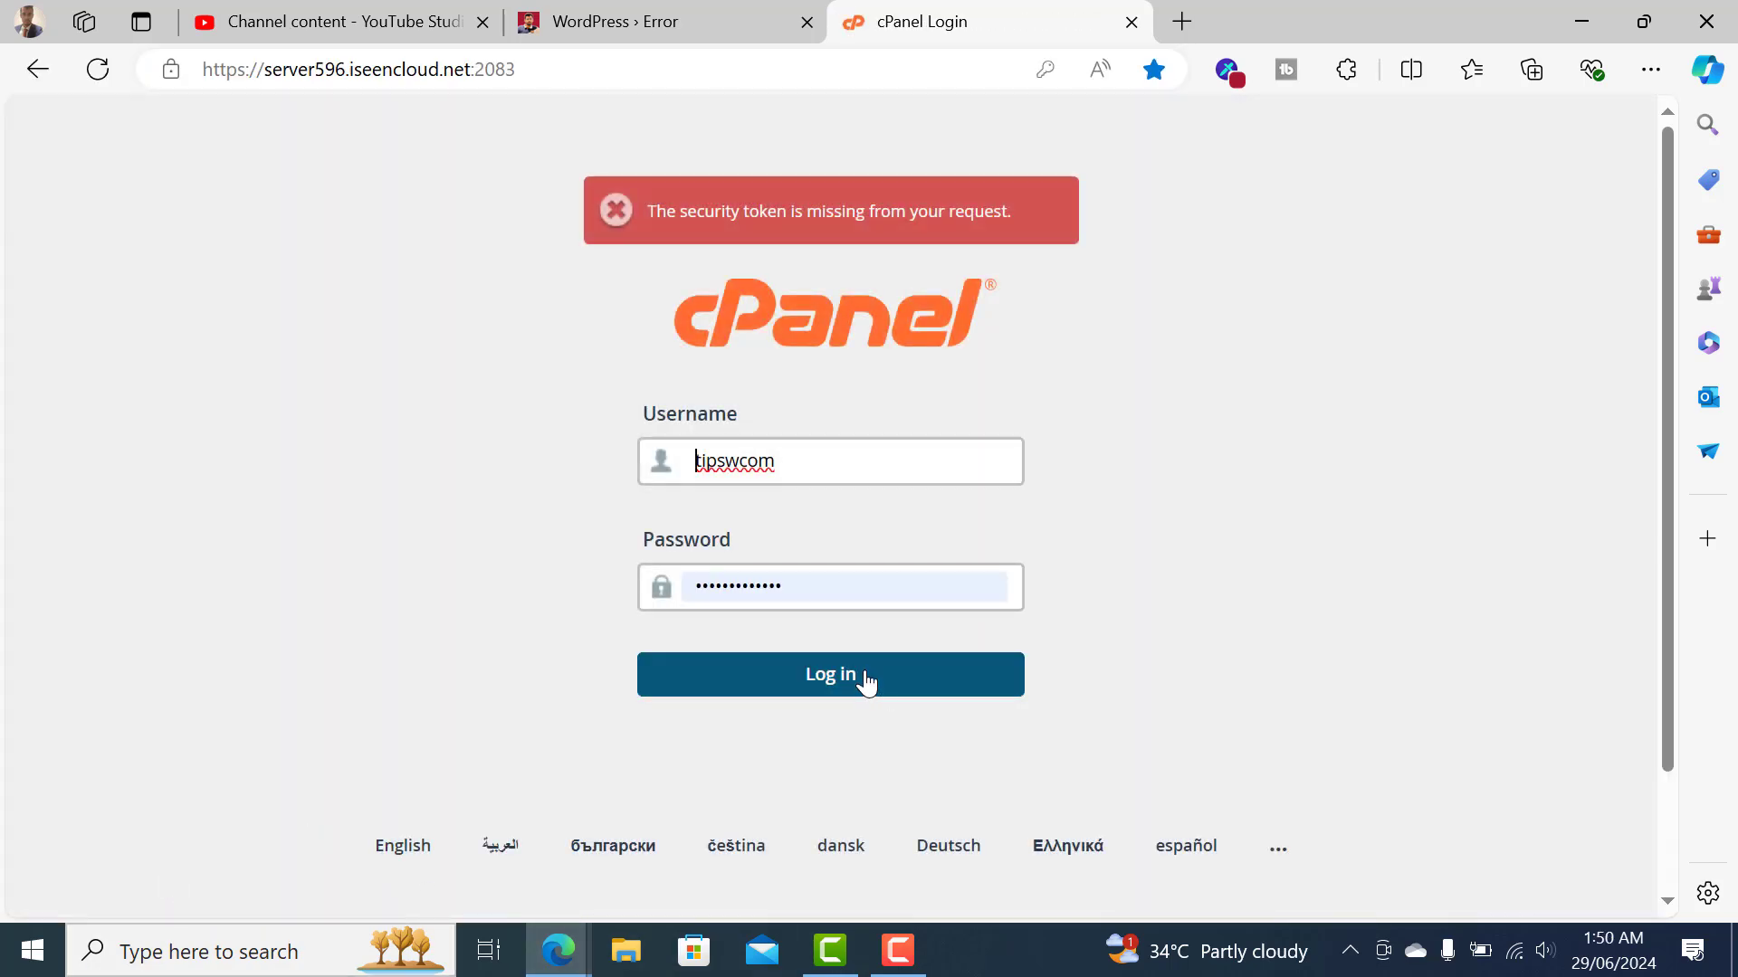
{"action": "left_click", "coordinate": [864, 674]}
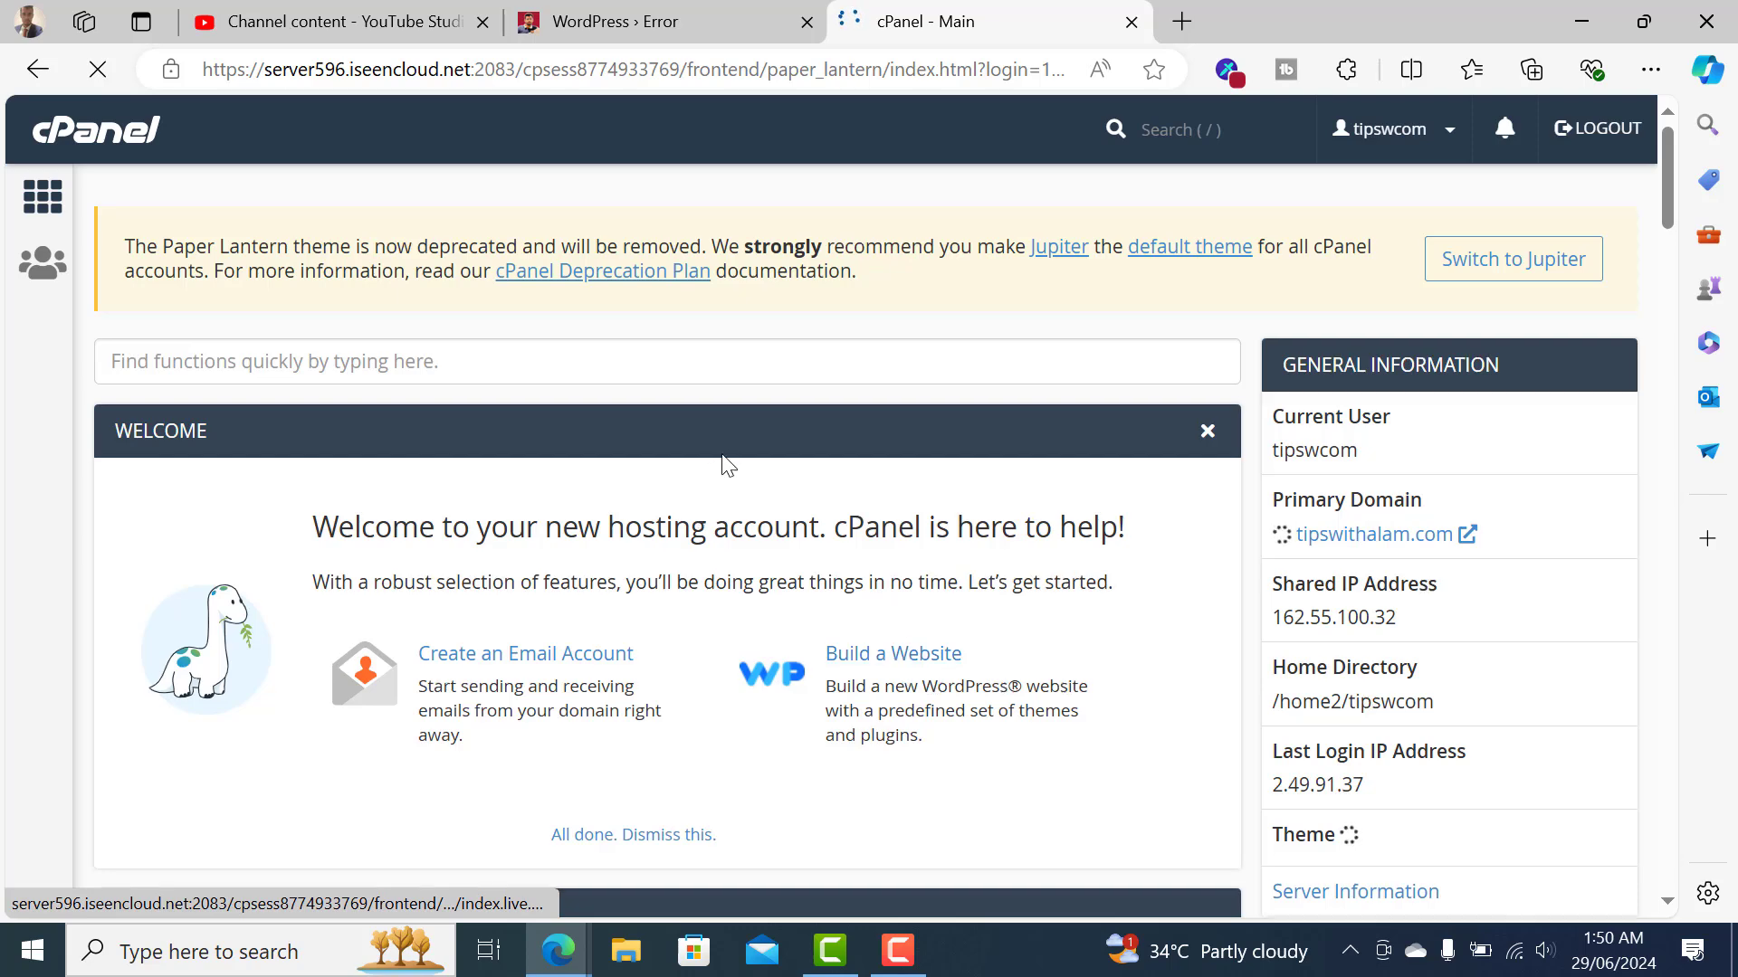
{"action": "scroll", "coordinate": [729, 466], "scroll_direction": "down", "scroll_amount": 15}
Open MySQL® Databases and review the Modify Databases table showing tipswcom_wp102.
{"action": "left_click", "coordinate": [586, 281]}
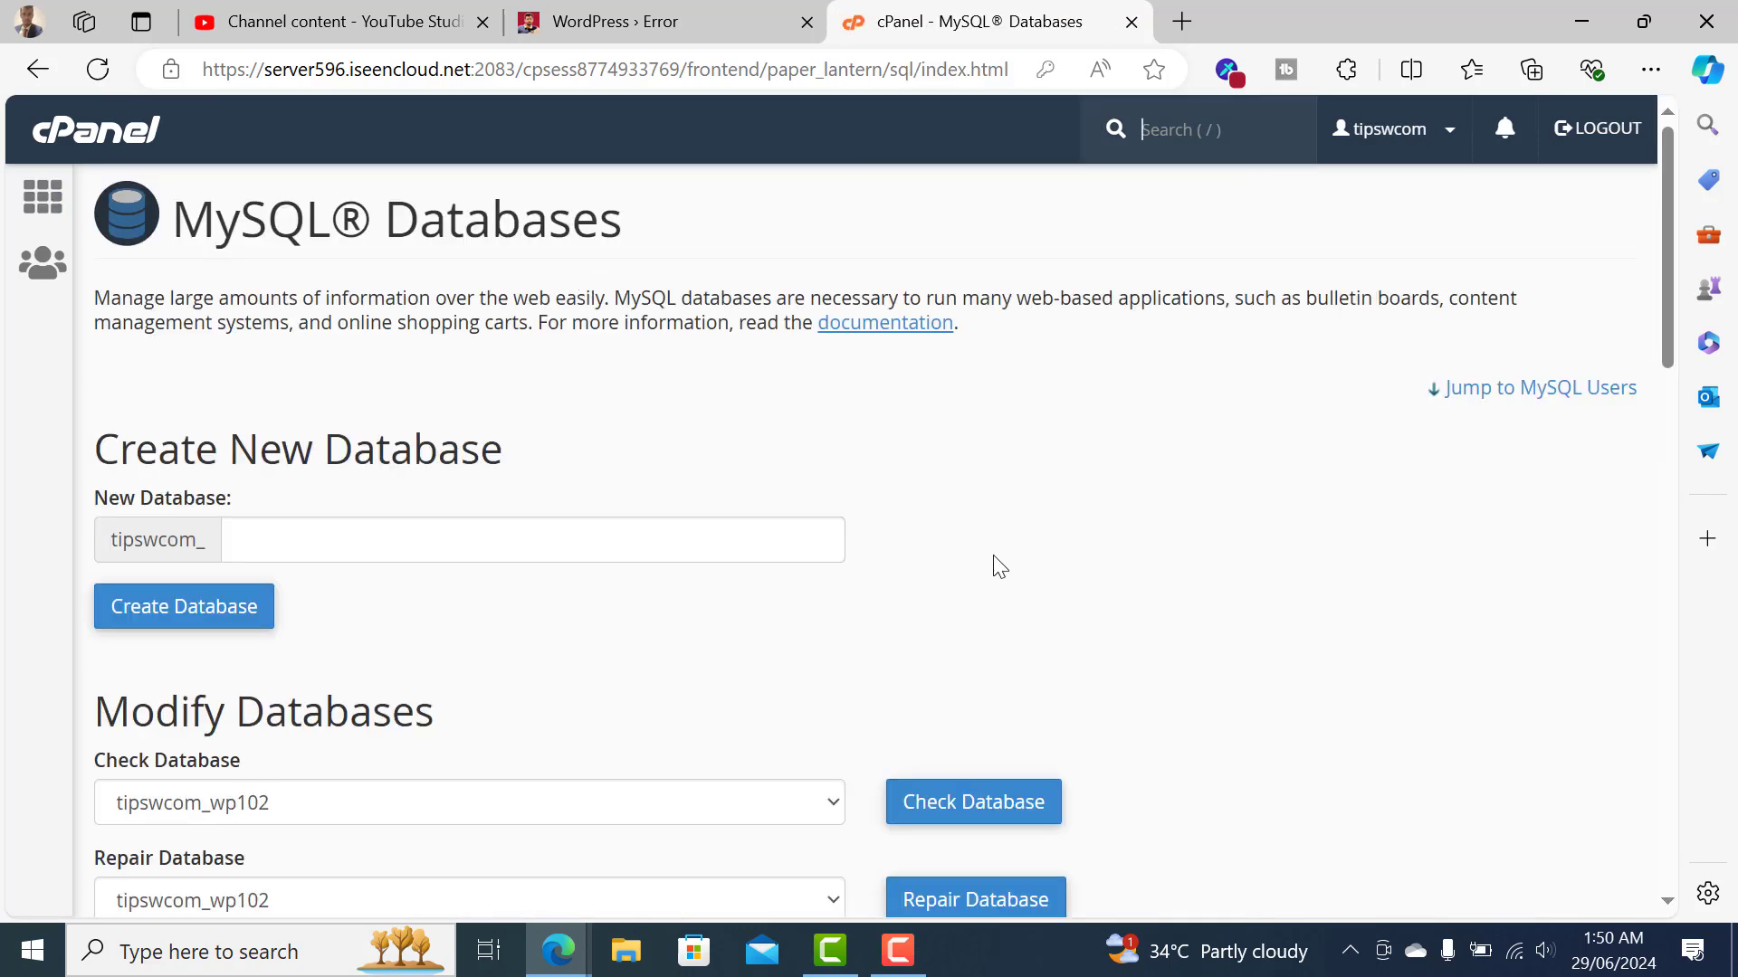
{"action": "left_click_drag", "start_coordinate": [194, 298], "coordinate": [1237, 481]}
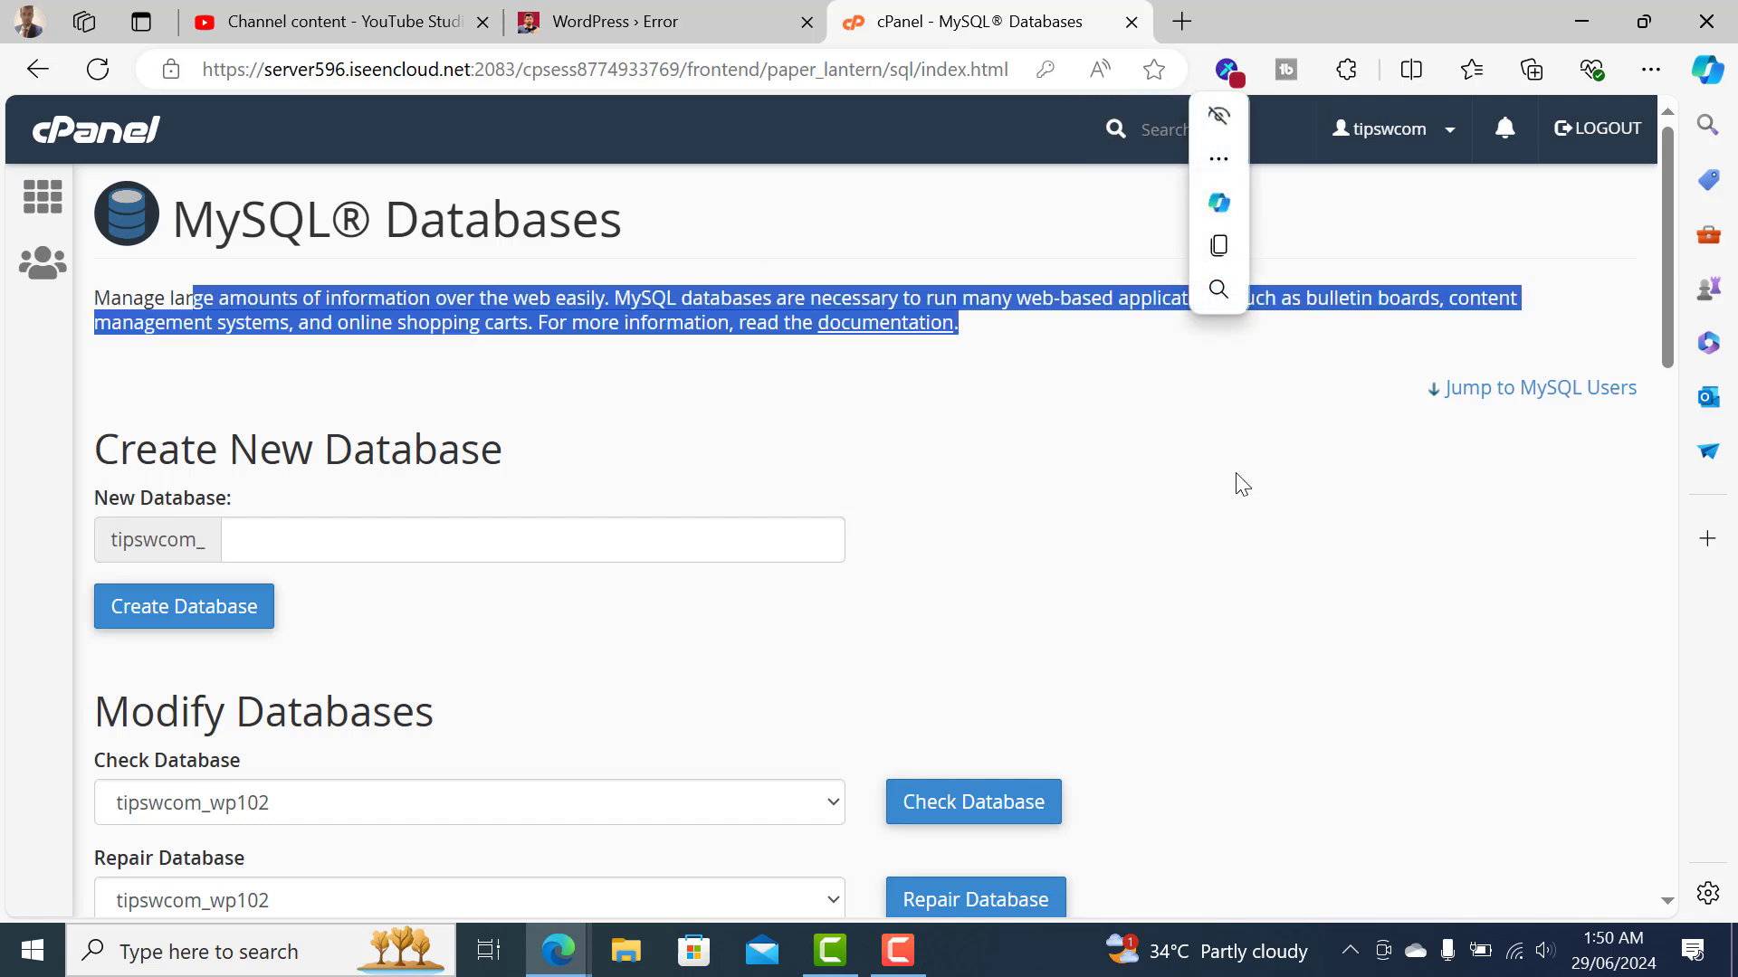
{"action": "left_click", "coordinate": [1159, 459]}
{"action": "scroll", "coordinate": [1159, 459], "scroll_direction": "down", "scroll_amount": 4}
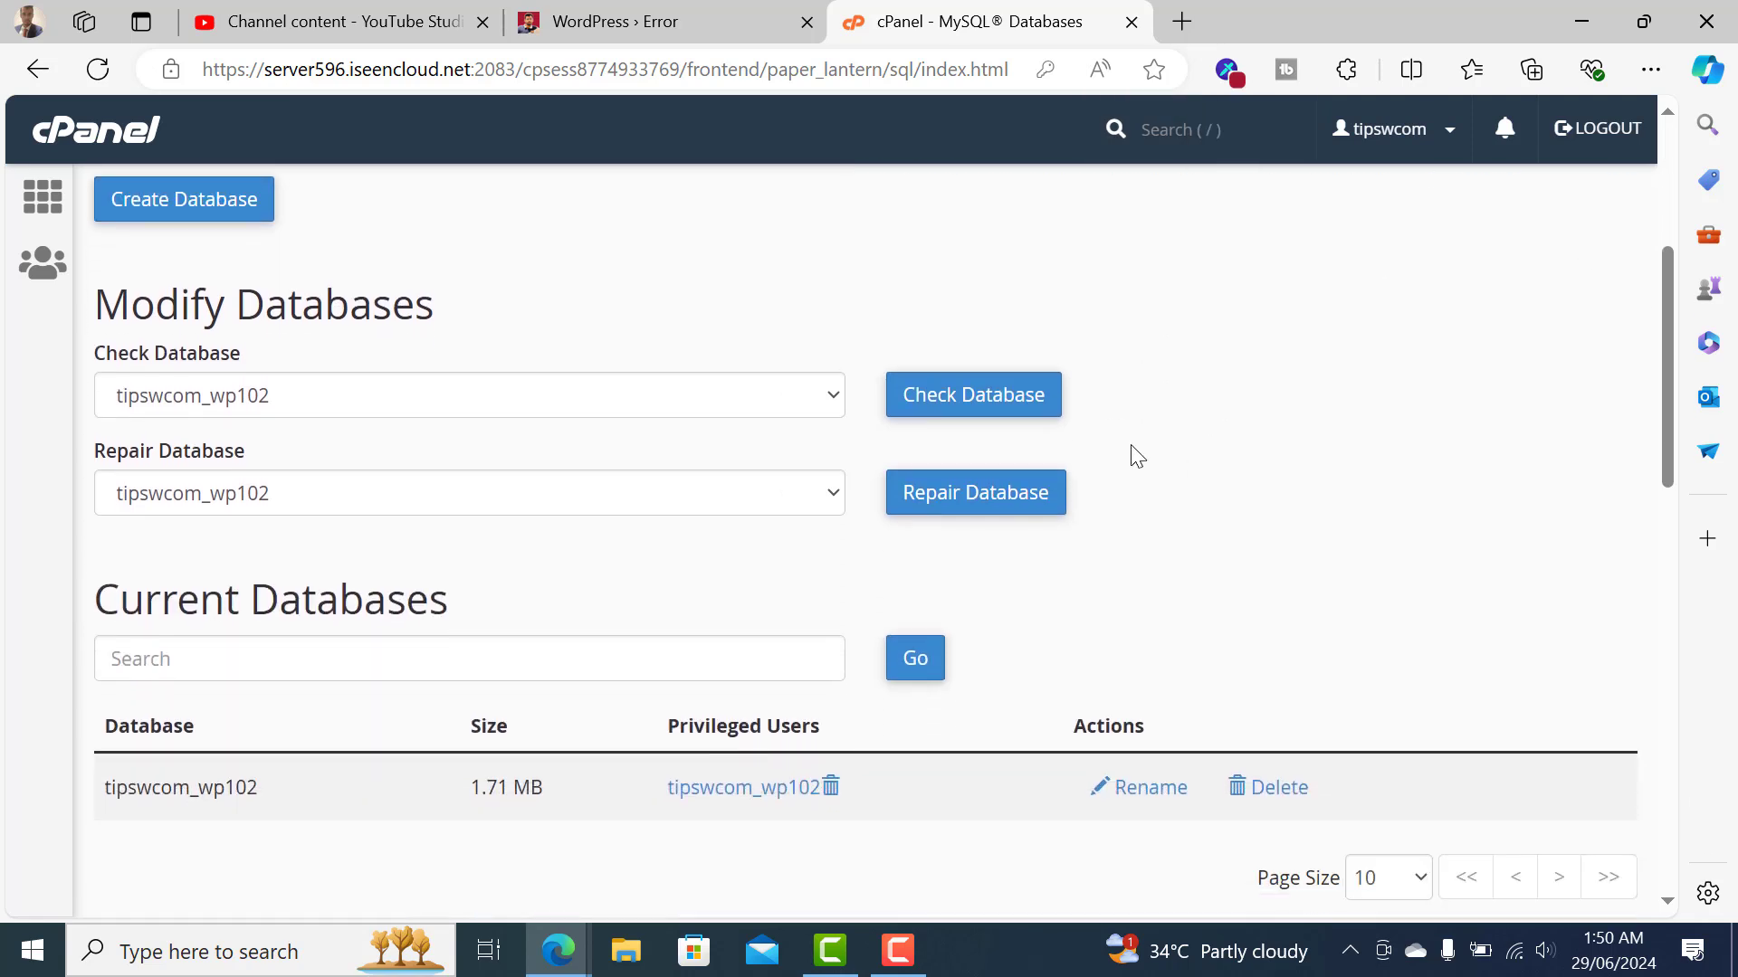
{"action": "triple_click", "coordinate": [384, 303]}
{"action": "scroll", "coordinate": [637, 419], "scroll_direction": "down", "scroll_amount": 1}
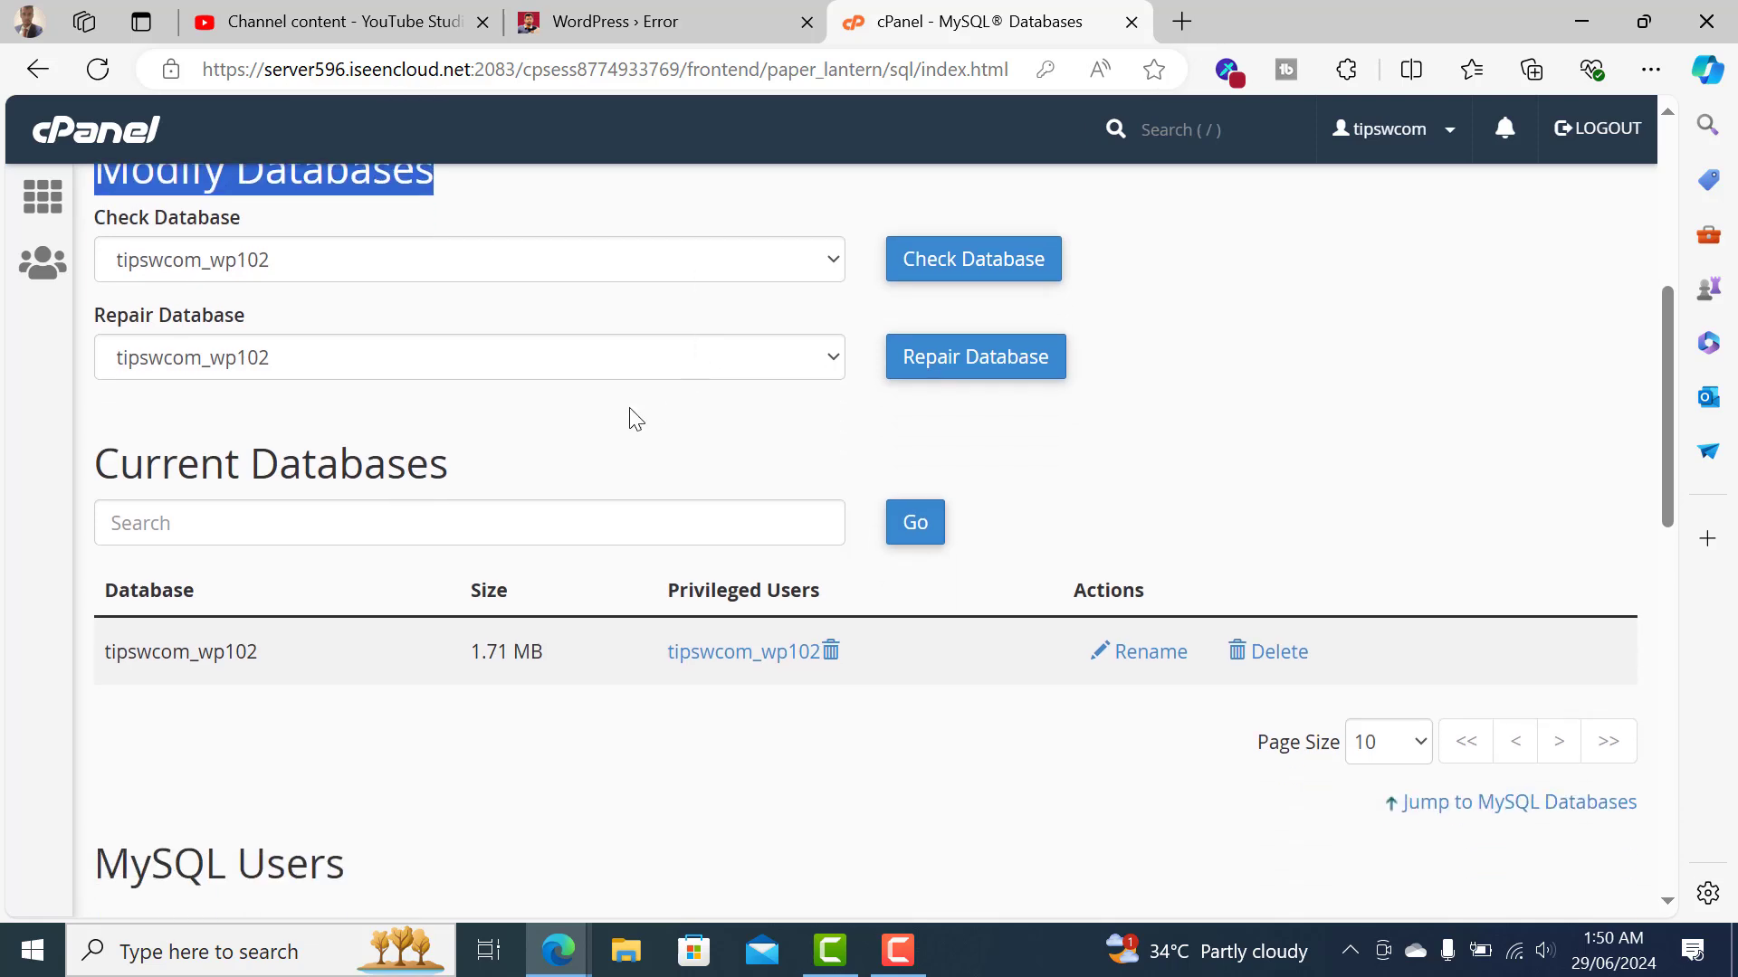
{"action": "left_click", "coordinate": [499, 432]}
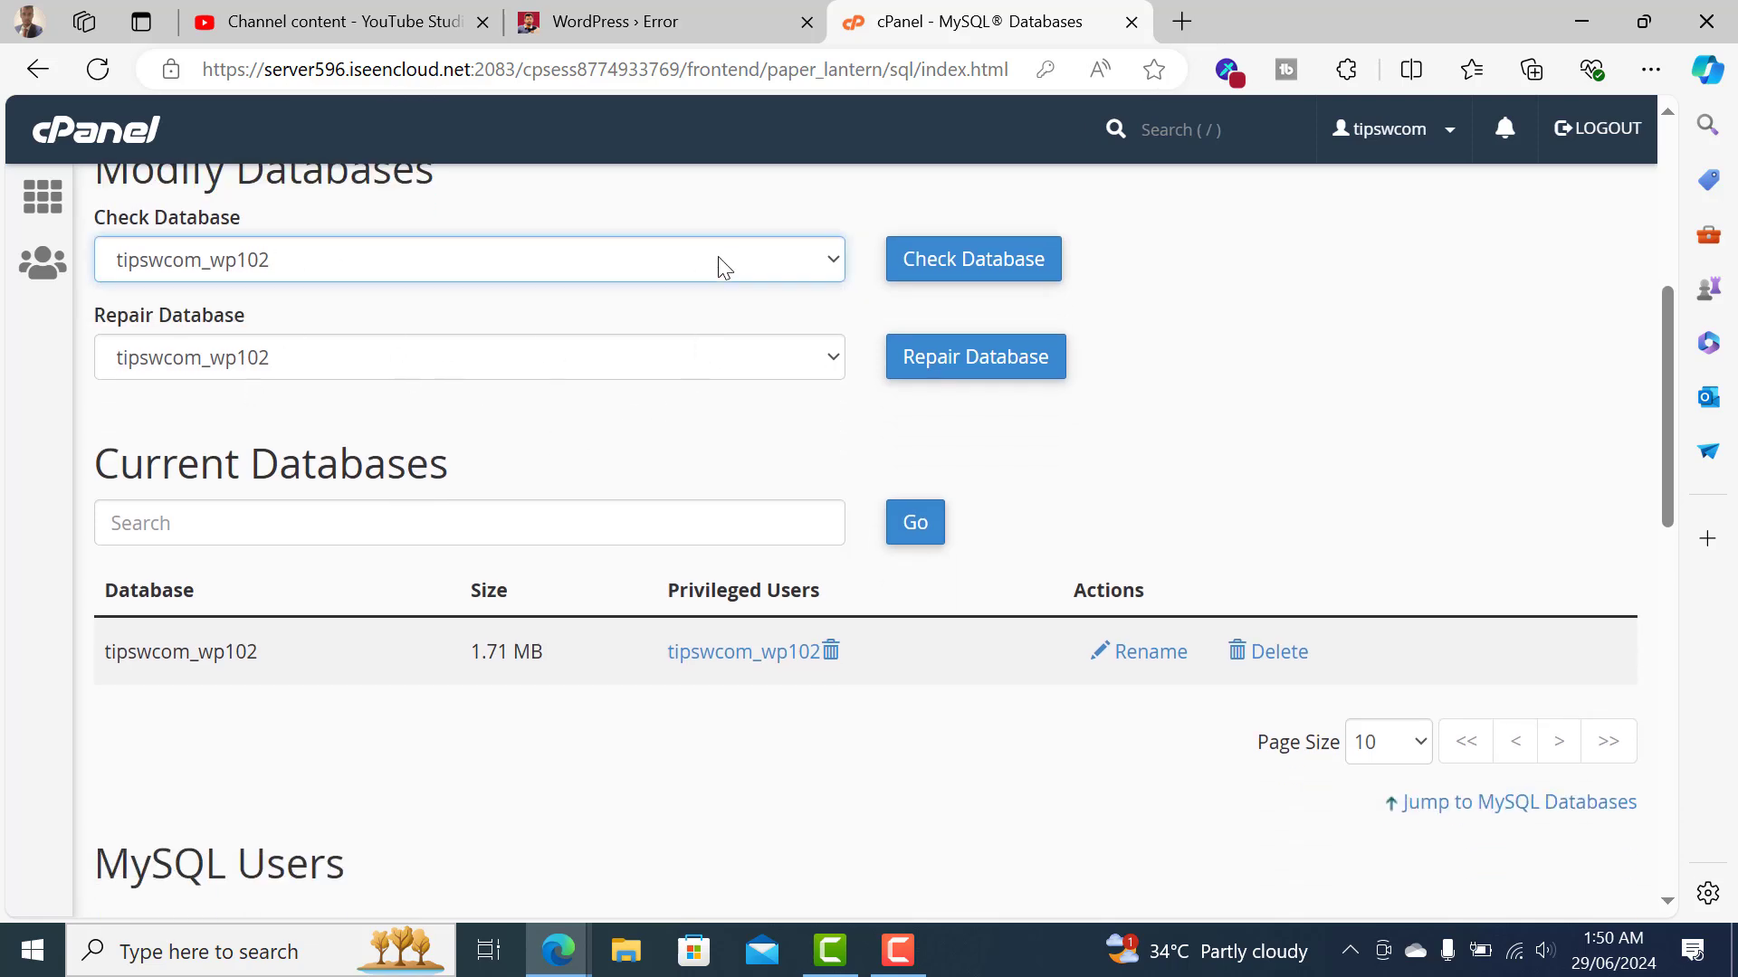
{"action": "scroll", "coordinate": [216, 466], "scroll_direction": "down", "scroll_amount": 1}
{"action": "left_click_drag", "start_coordinate": [108, 459], "coordinate": [280, 438]}
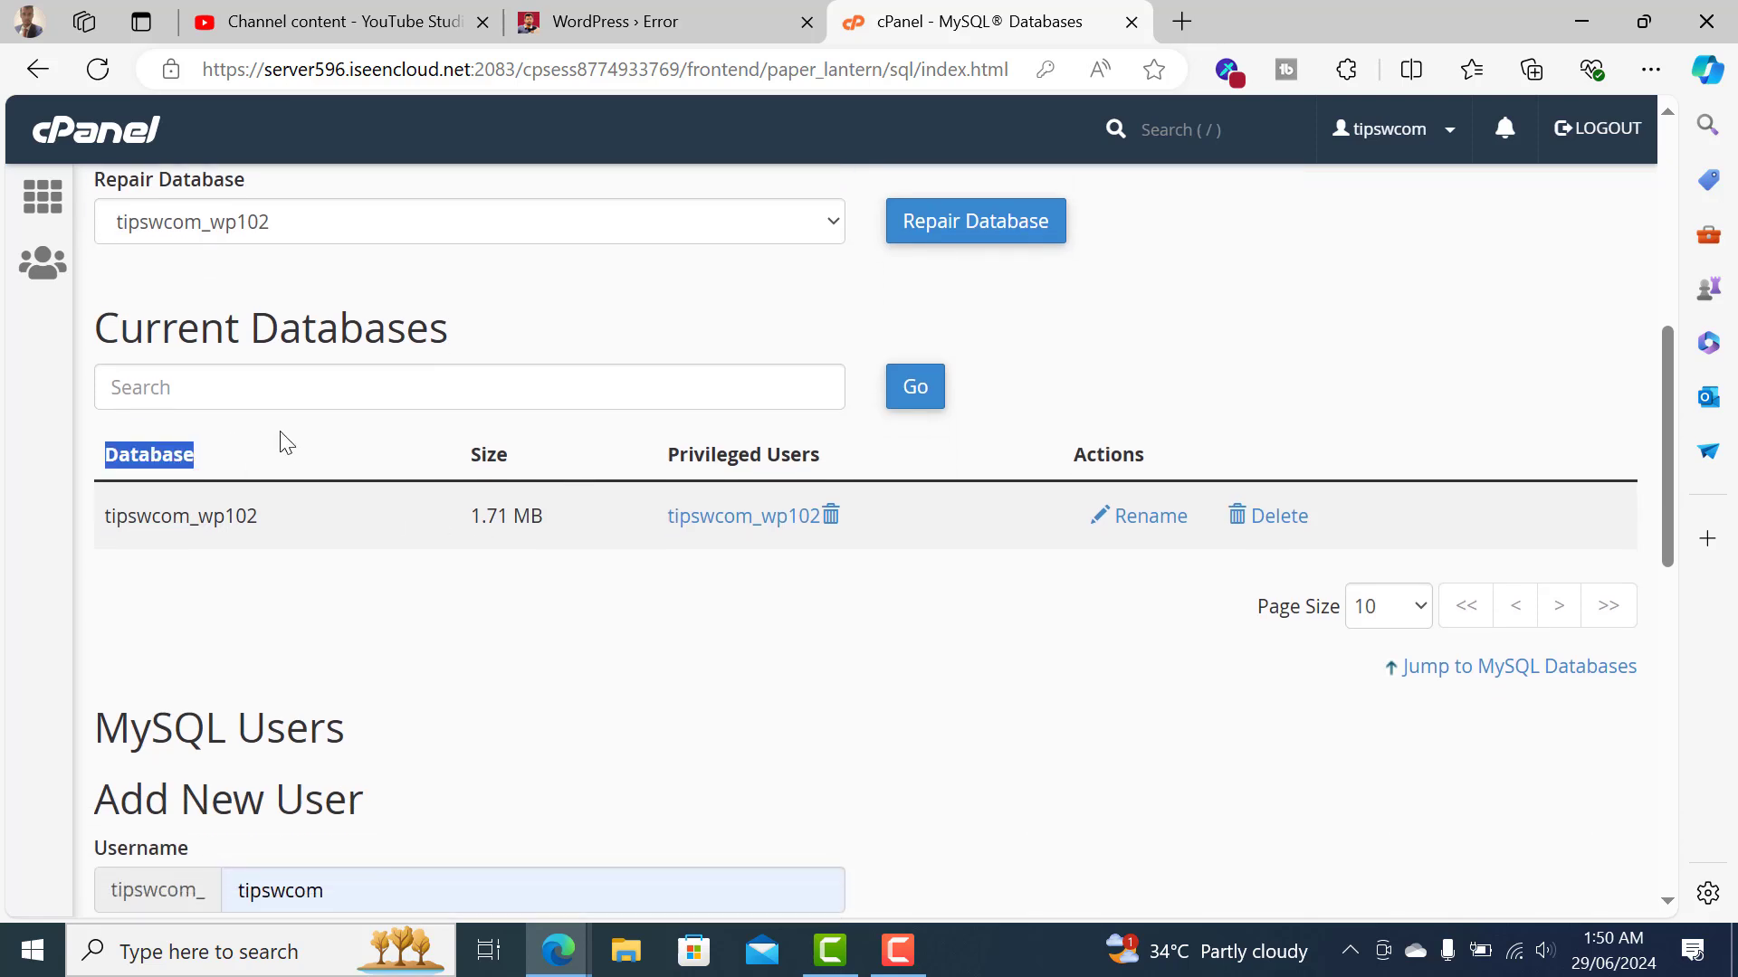
{"action": "left_click_drag", "start_coordinate": [259, 518], "coordinate": [100, 549]}
{"action": "left_click", "coordinate": [101, 549]}
Scroll down to Current Users and highlight the tipswcom_wp102 database user.
{"action": "scroll", "coordinate": [629, 577], "scroll_direction": "down", "scroll_amount": 1}
{"action": "scroll", "coordinate": [629, 577], "scroll_direction": "down", "scroll_amount": 1}
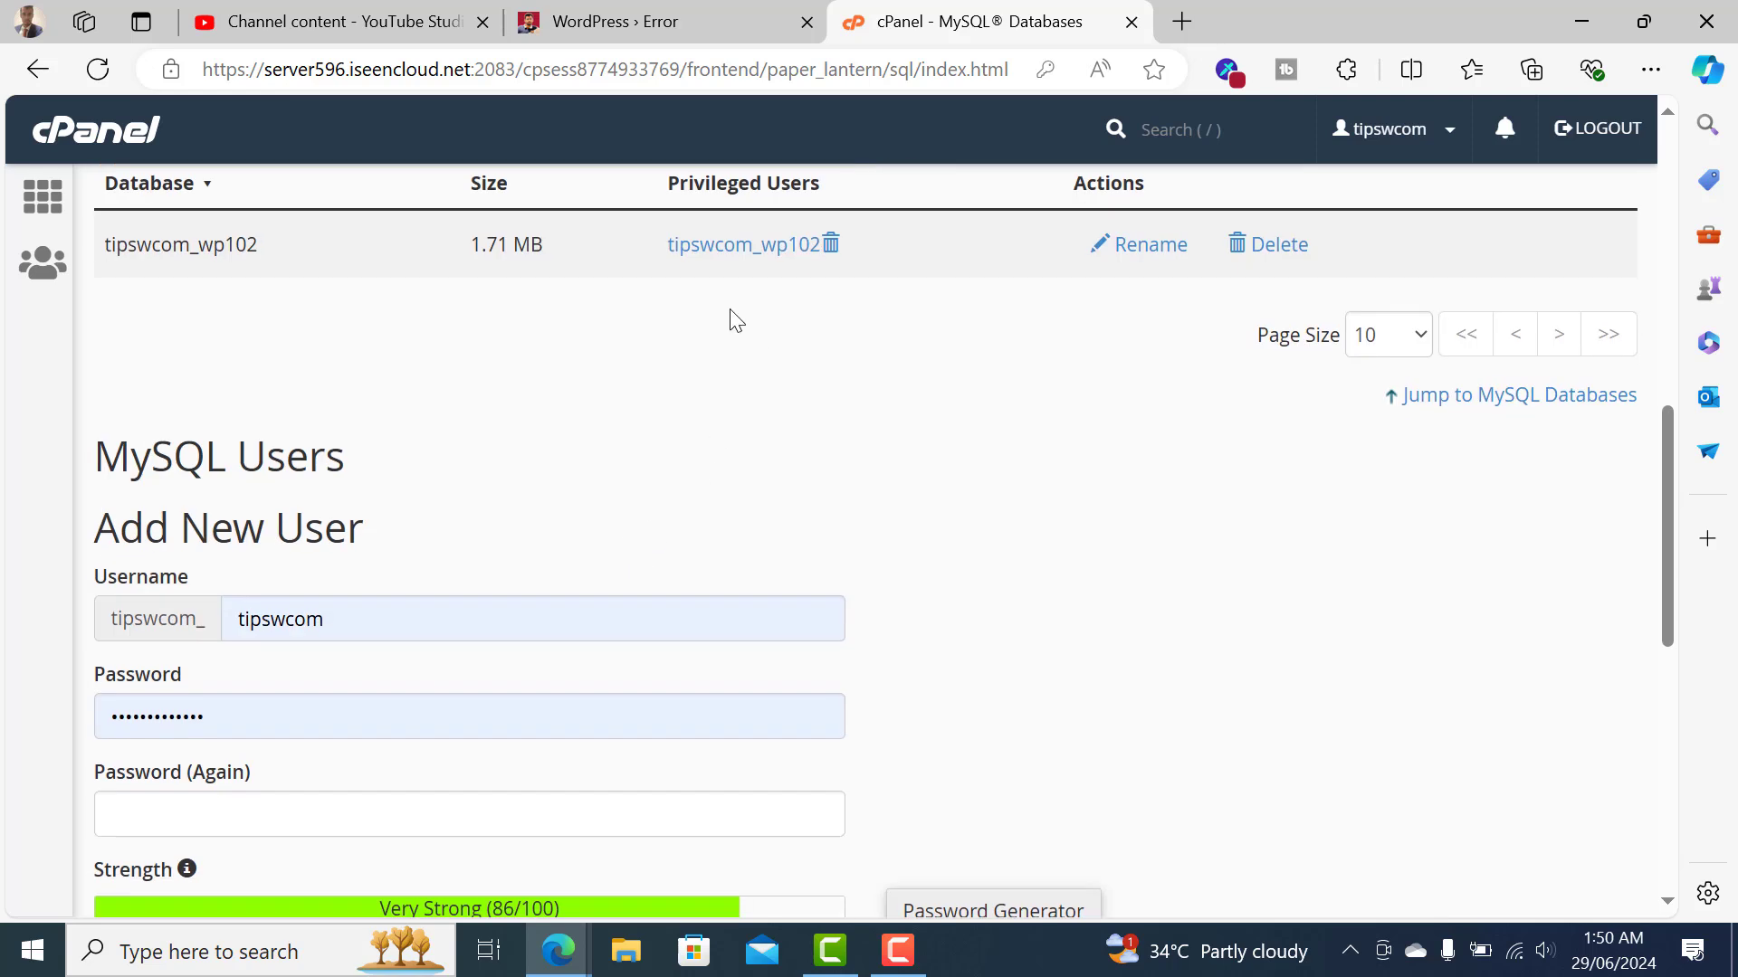
{"action": "left_click_drag", "start_coordinate": [645, 246], "coordinate": [860, 247]}
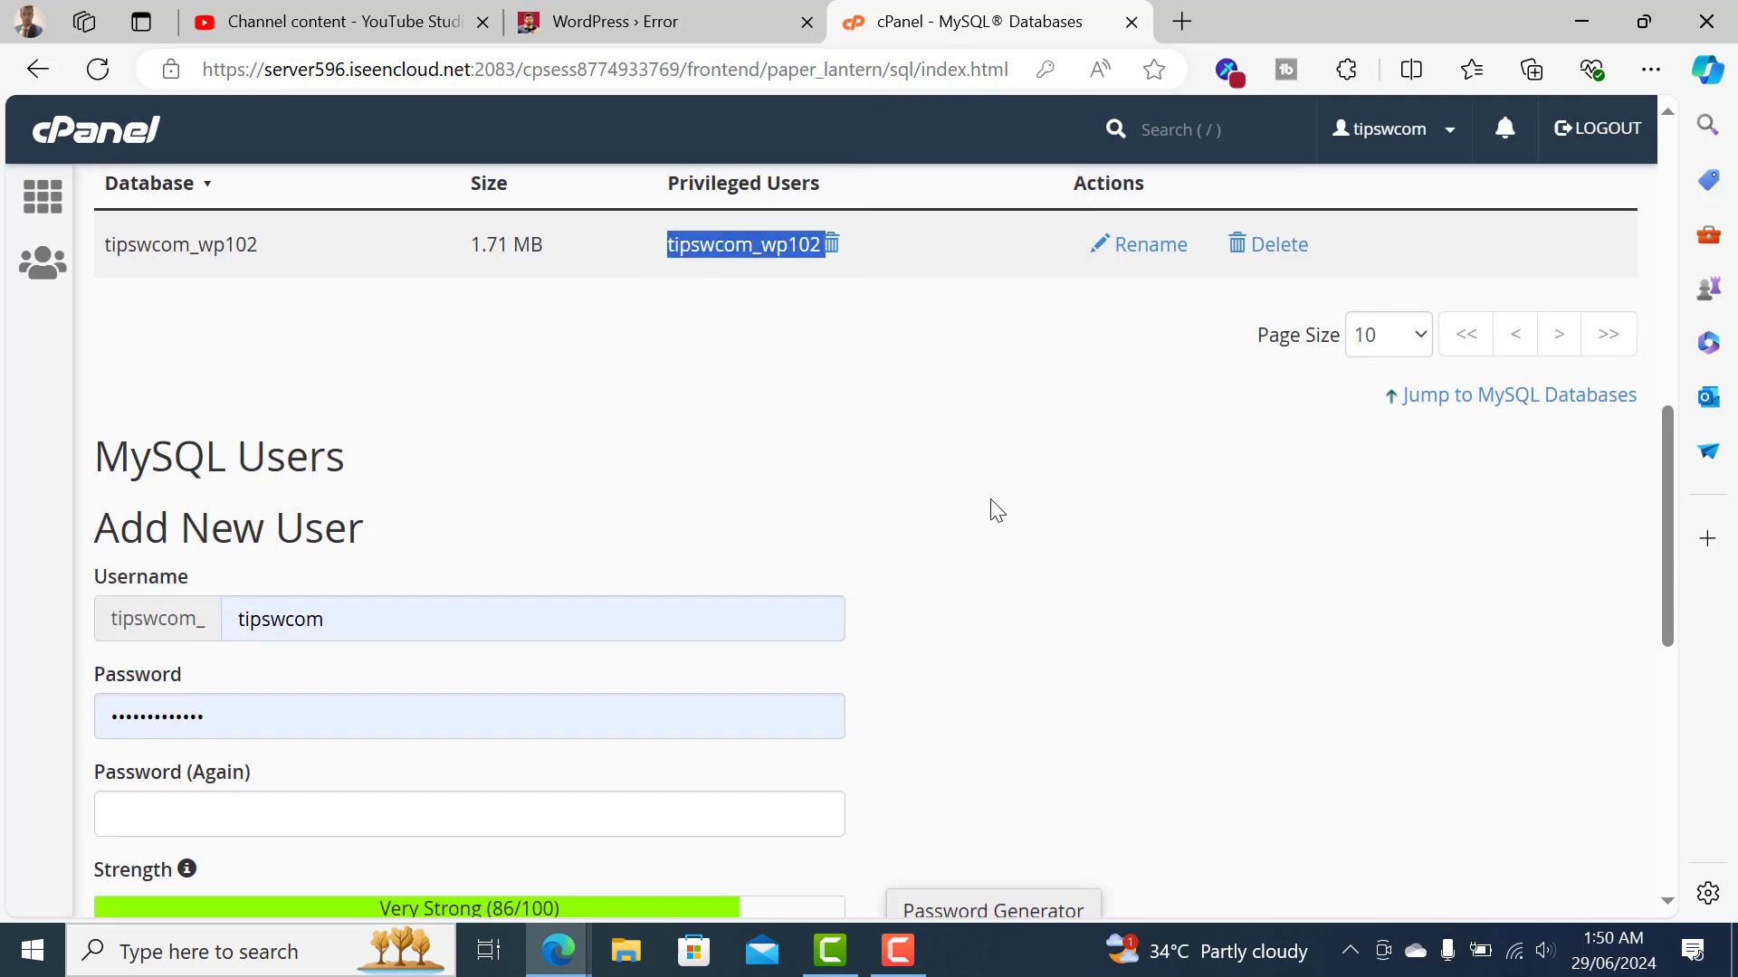
{"action": "left_click", "coordinate": [758, 543]}
{"action": "scroll", "coordinate": [758, 543], "scroll_direction": "up", "scroll_amount": 1}
{"action": "scroll", "coordinate": [735, 534], "scroll_direction": "down", "scroll_amount": 1}
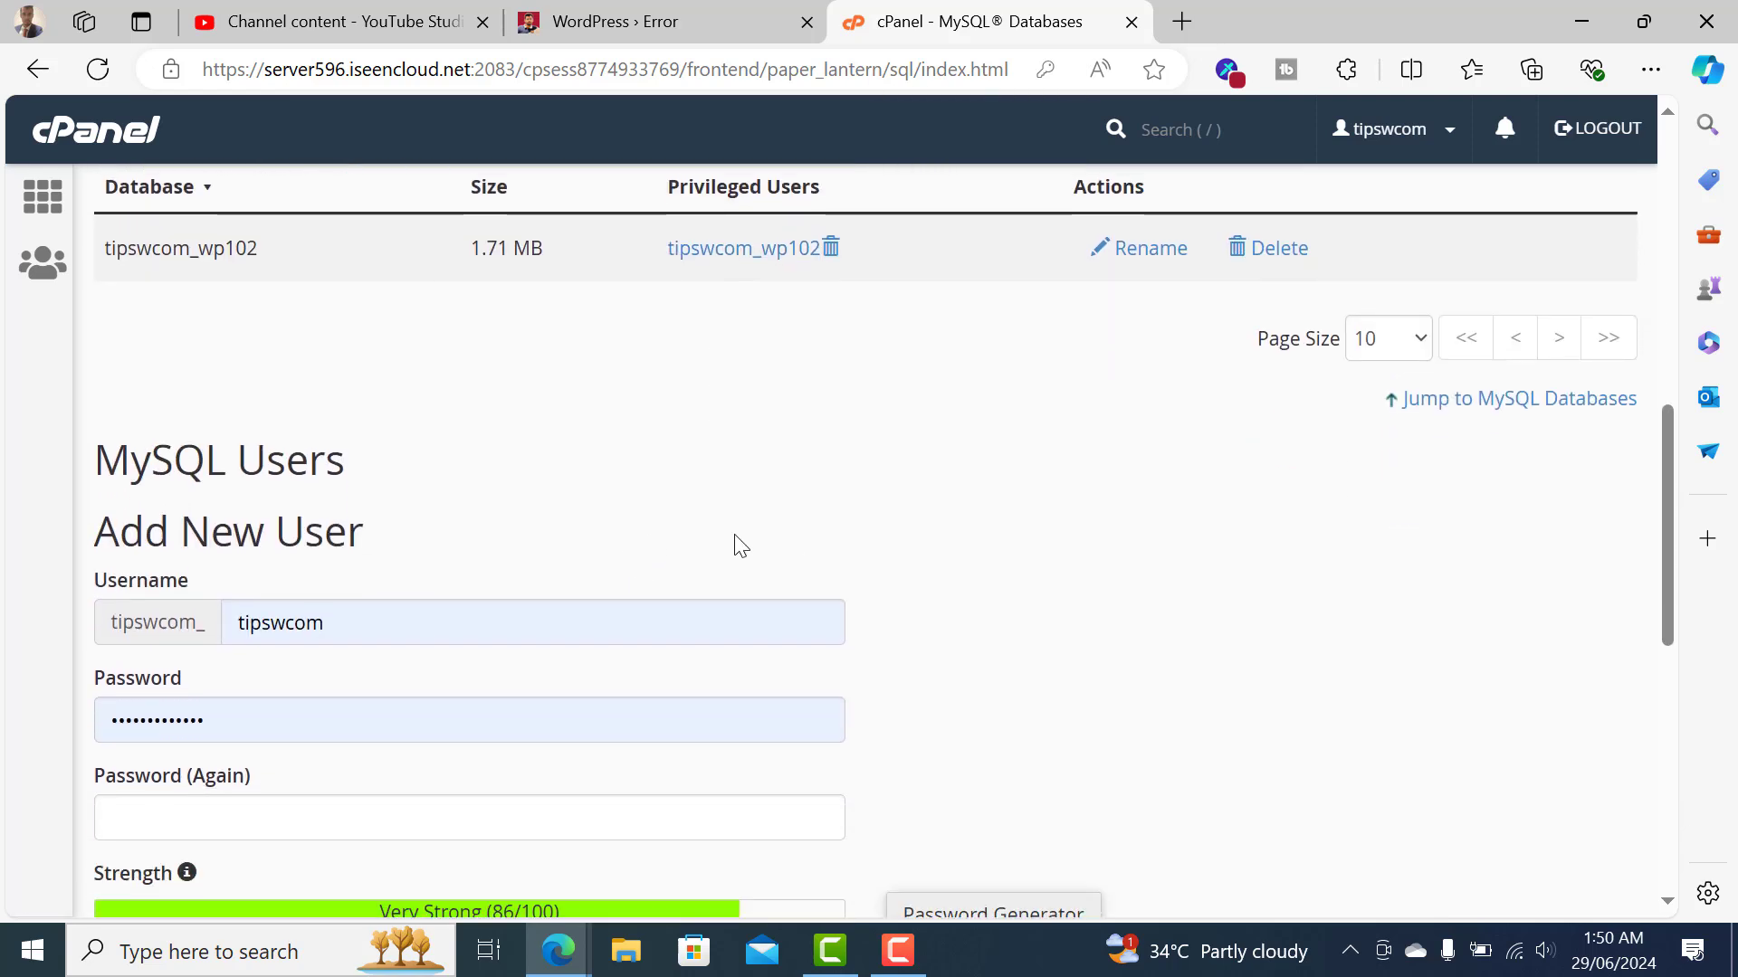
{"action": "scroll", "coordinate": [633, 470], "scroll_direction": "down", "scroll_amount": 1}
{"action": "scroll", "coordinate": [633, 470], "scroll_direction": "up", "scroll_amount": 2}
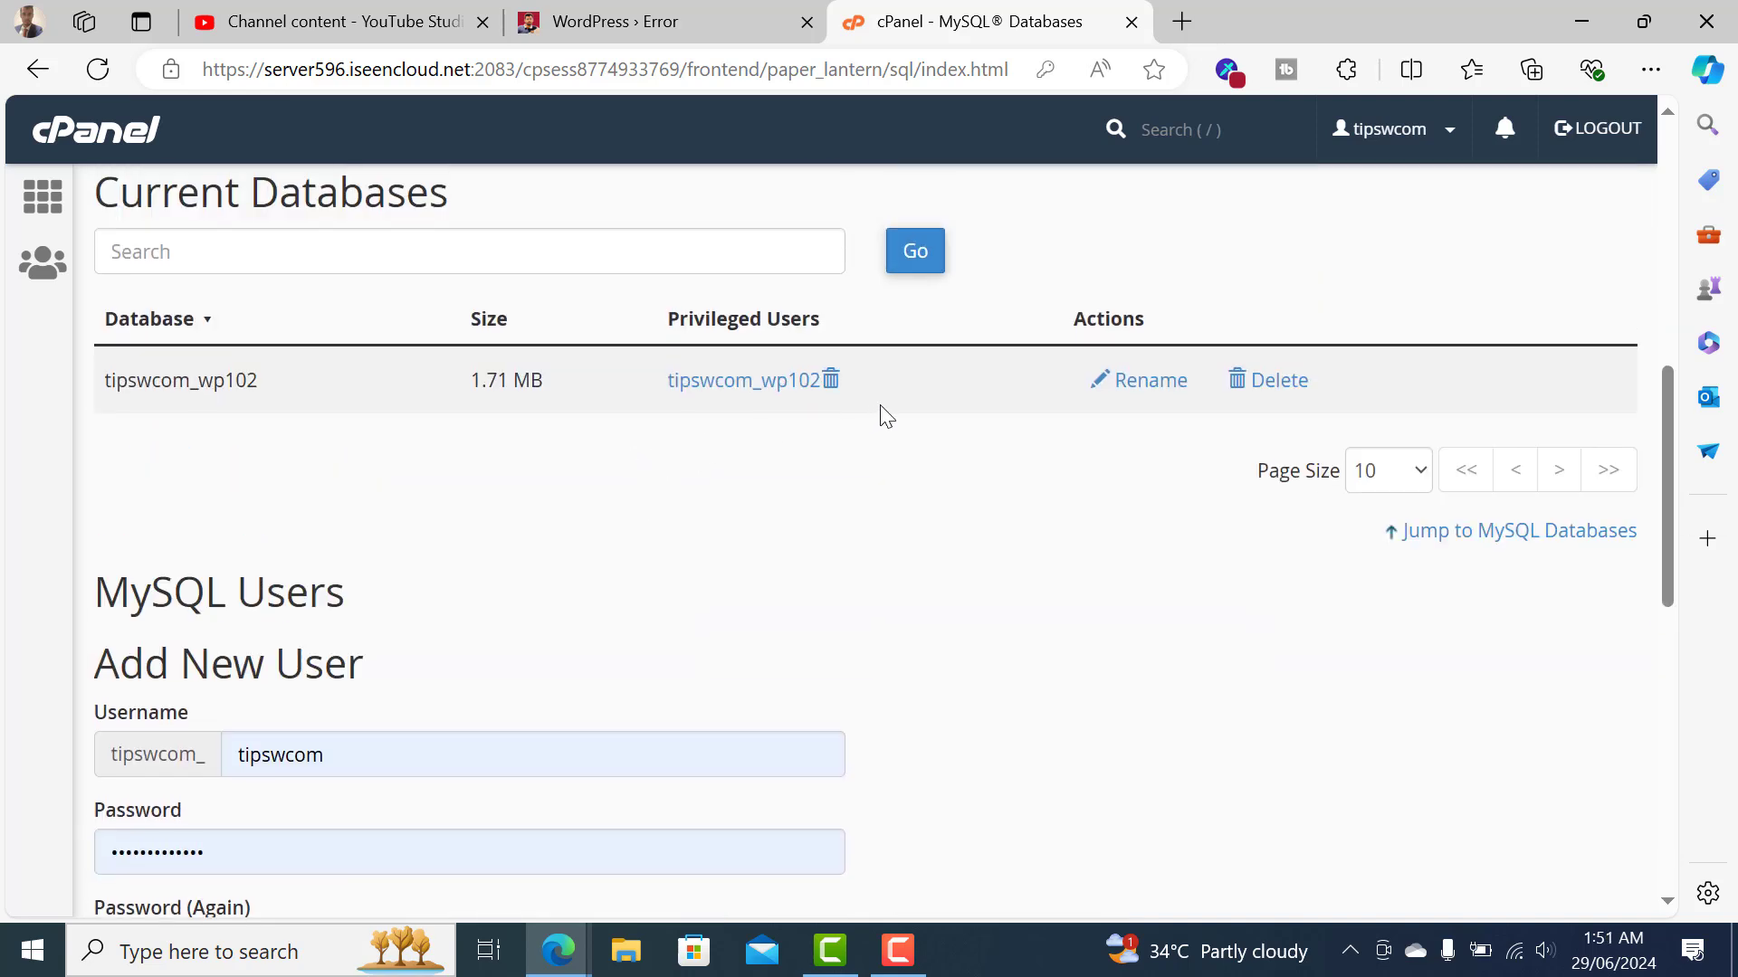
{"action": "scroll", "coordinate": [891, 418], "scroll_direction": "down", "scroll_amount": 2}
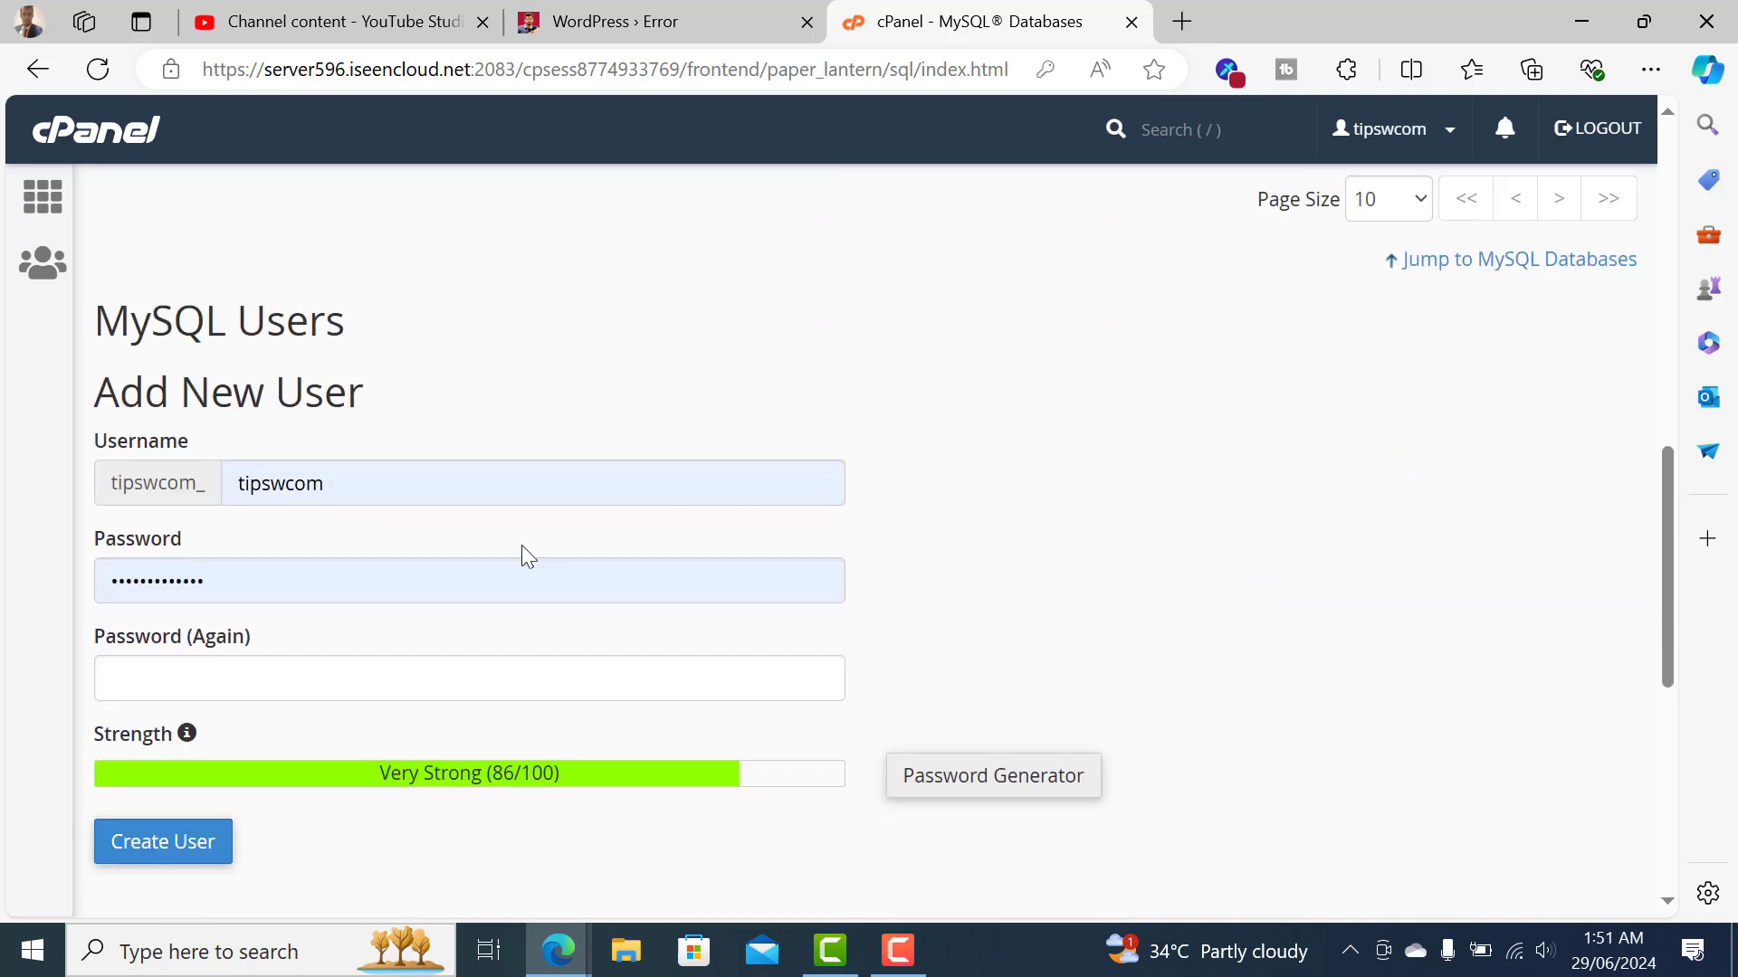
{"action": "scroll", "coordinate": [977, 570], "scroll_direction": "down", "scroll_amount": 4}
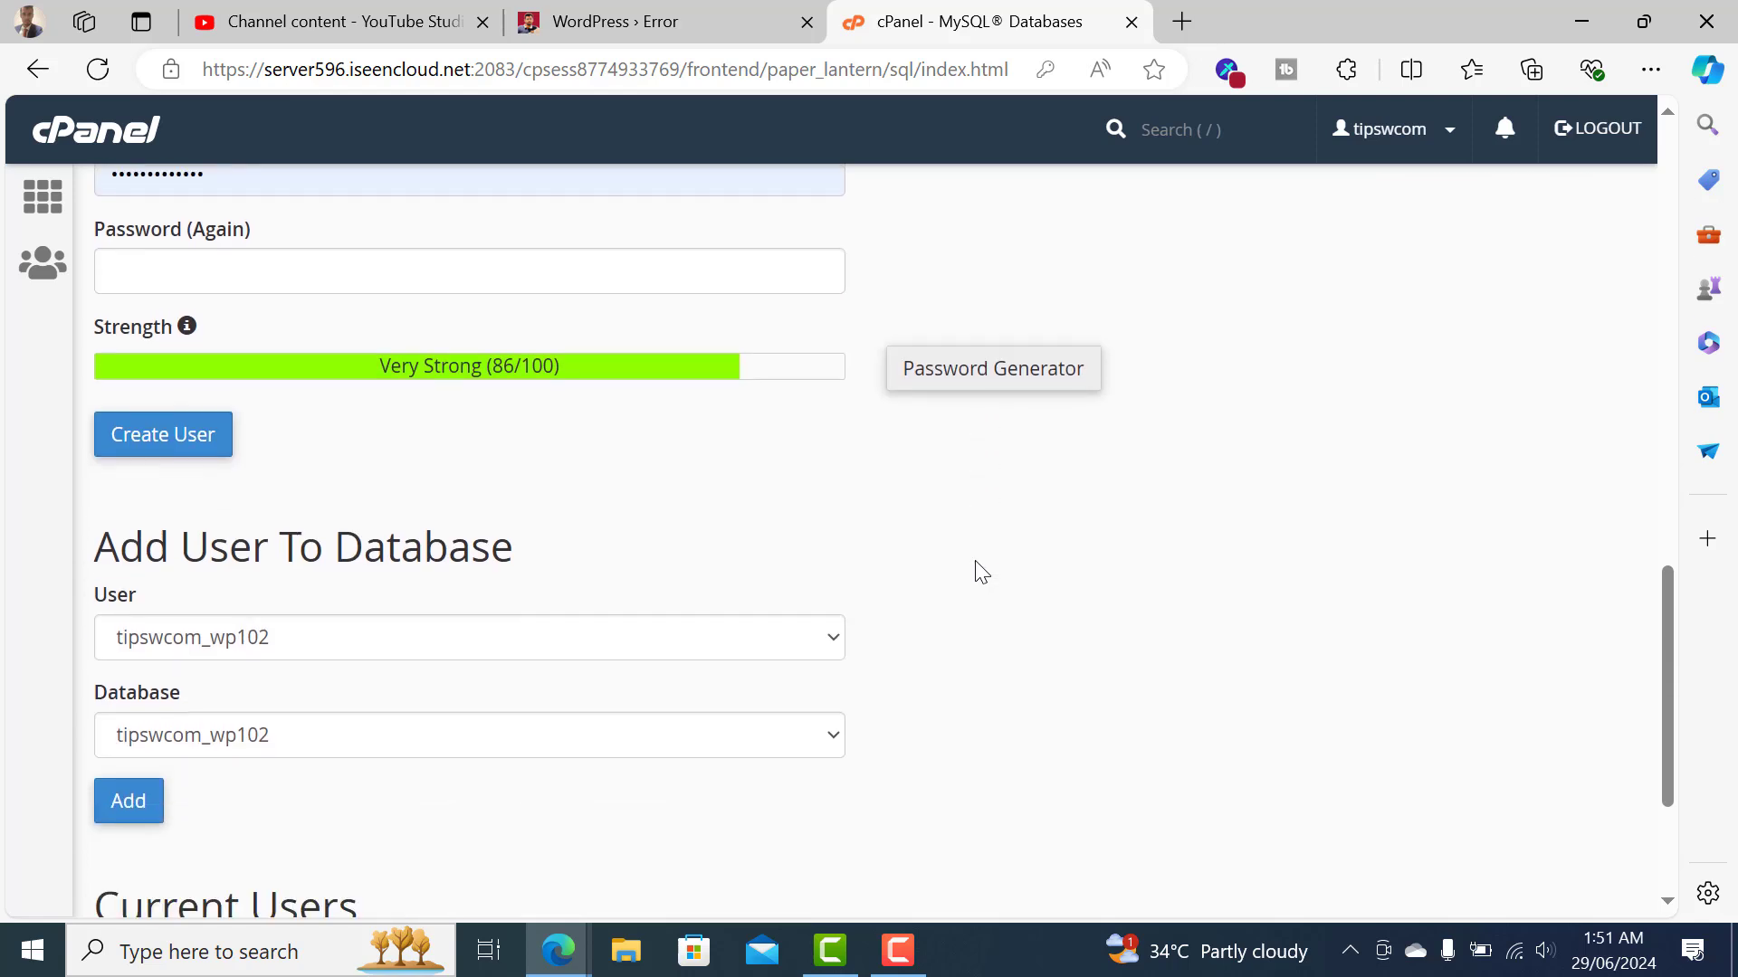
{"action": "left_click_drag", "start_coordinate": [80, 422], "coordinate": [842, 422]}
{"action": "scroll", "coordinate": [465, 609], "scroll_direction": "down", "scroll_amount": 1}
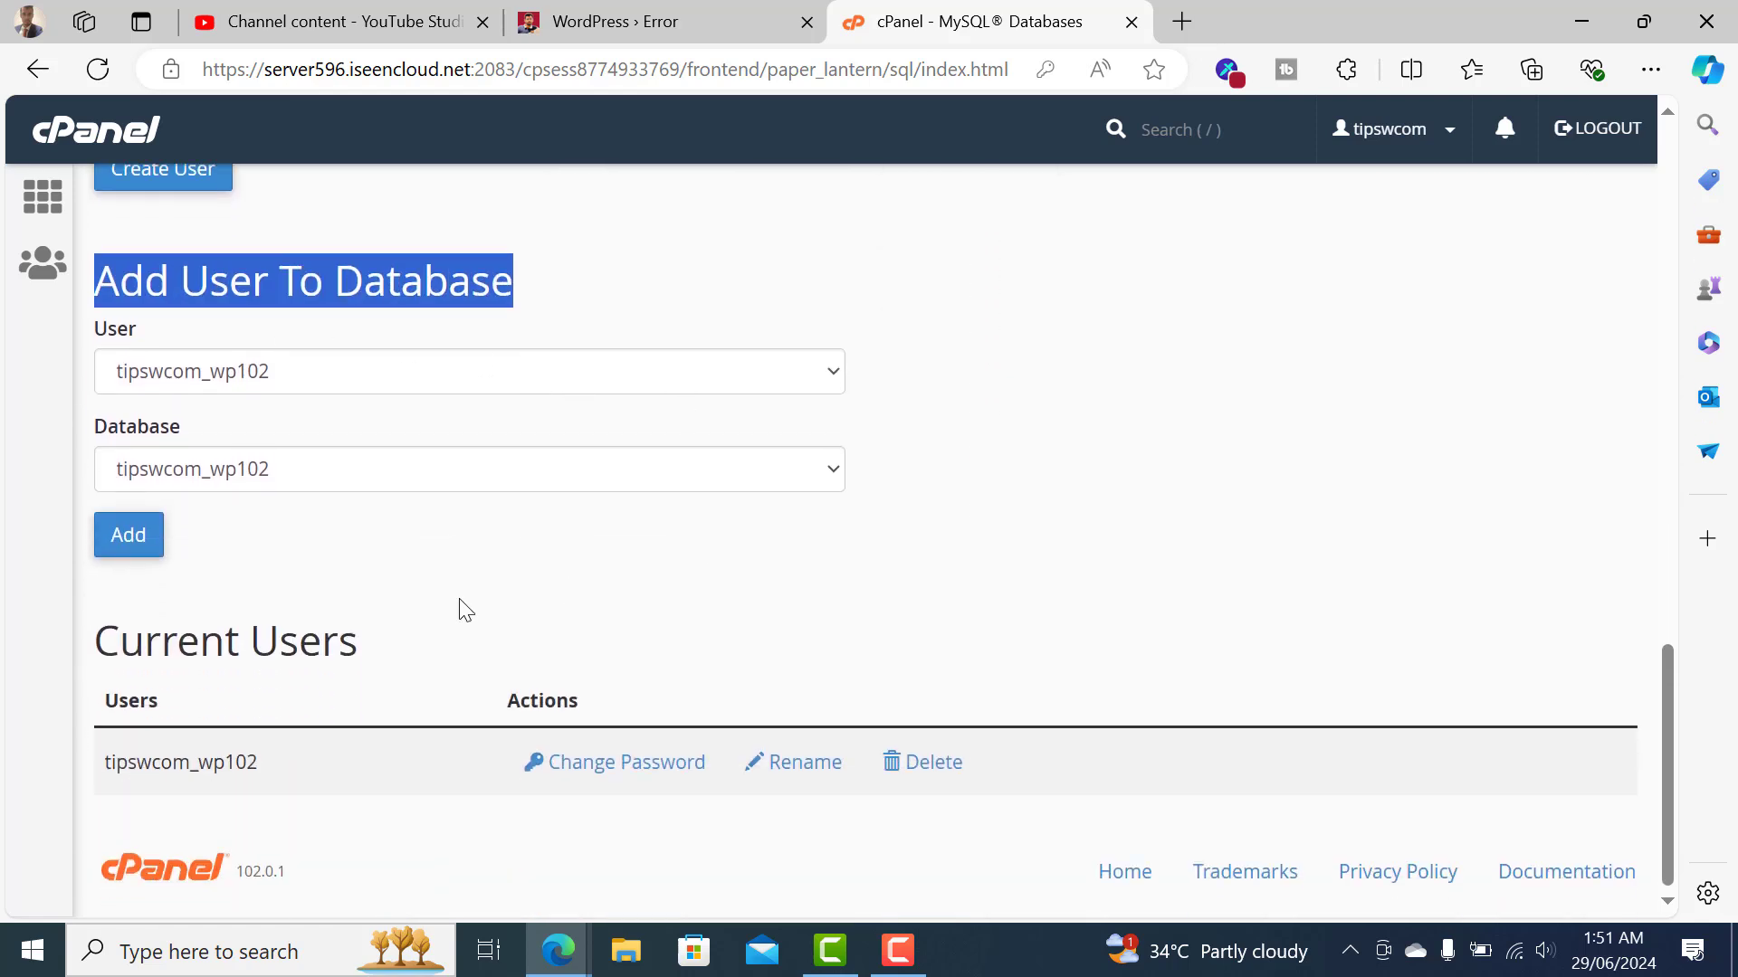
{"action": "left_click_drag", "start_coordinate": [84, 768], "coordinate": [310, 735]}
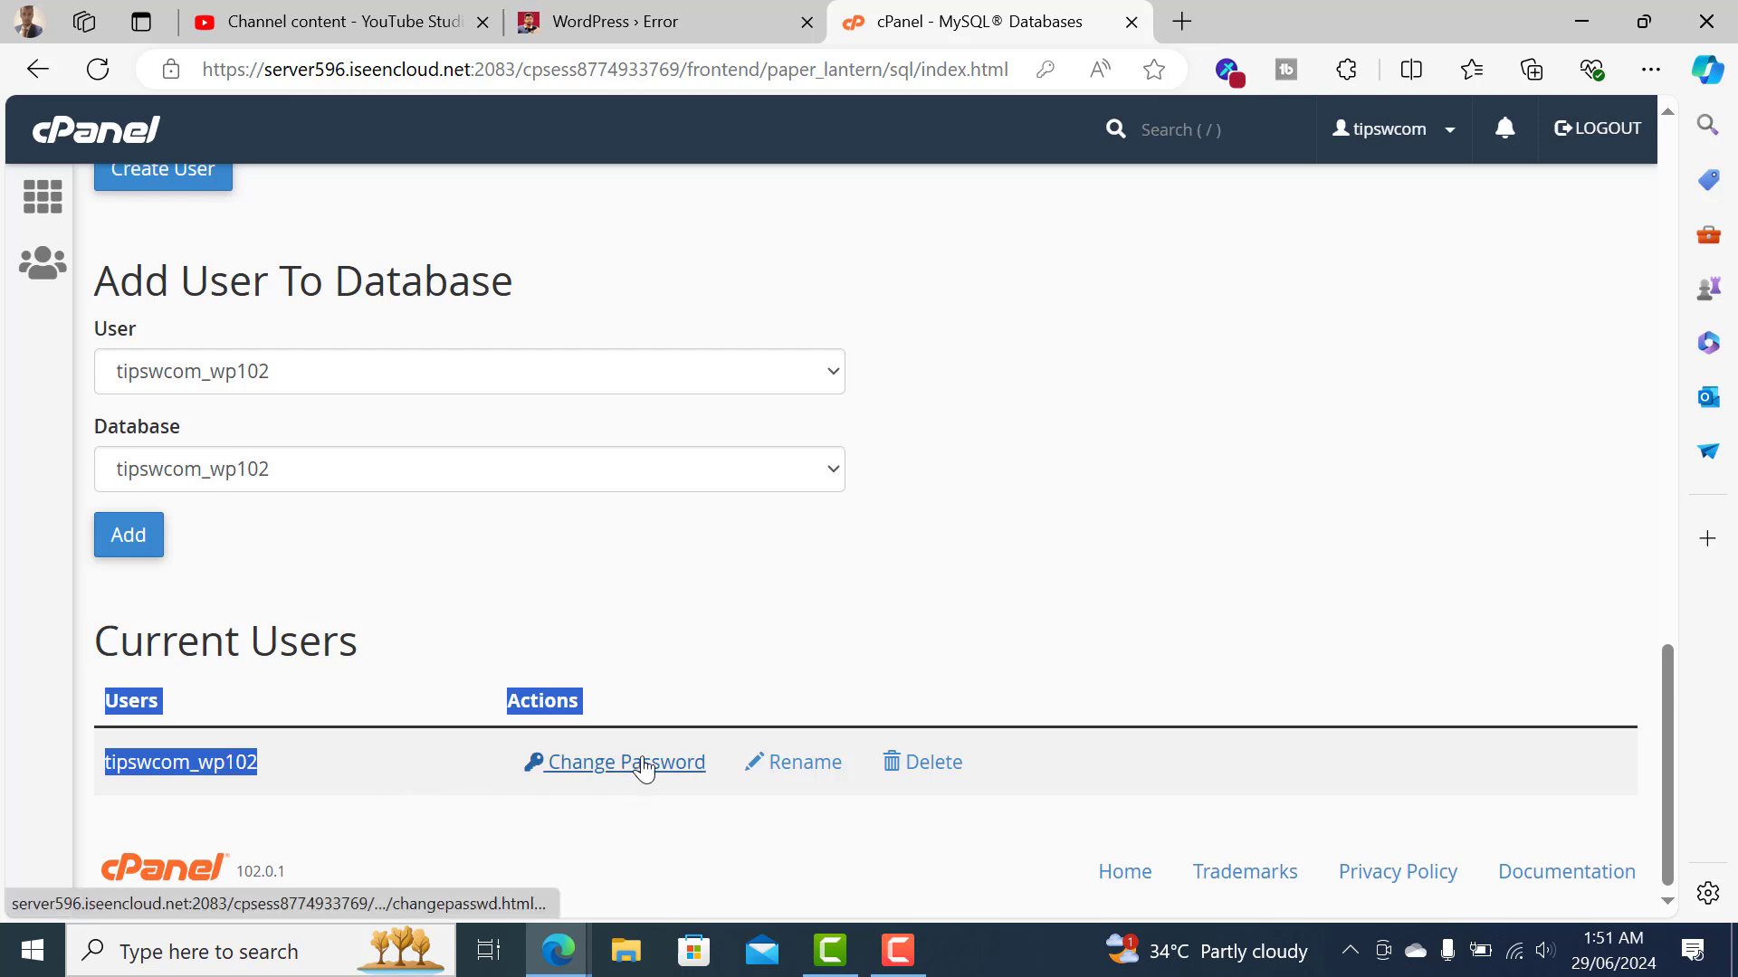
{"action": "left_click", "coordinate": [702, 562]}
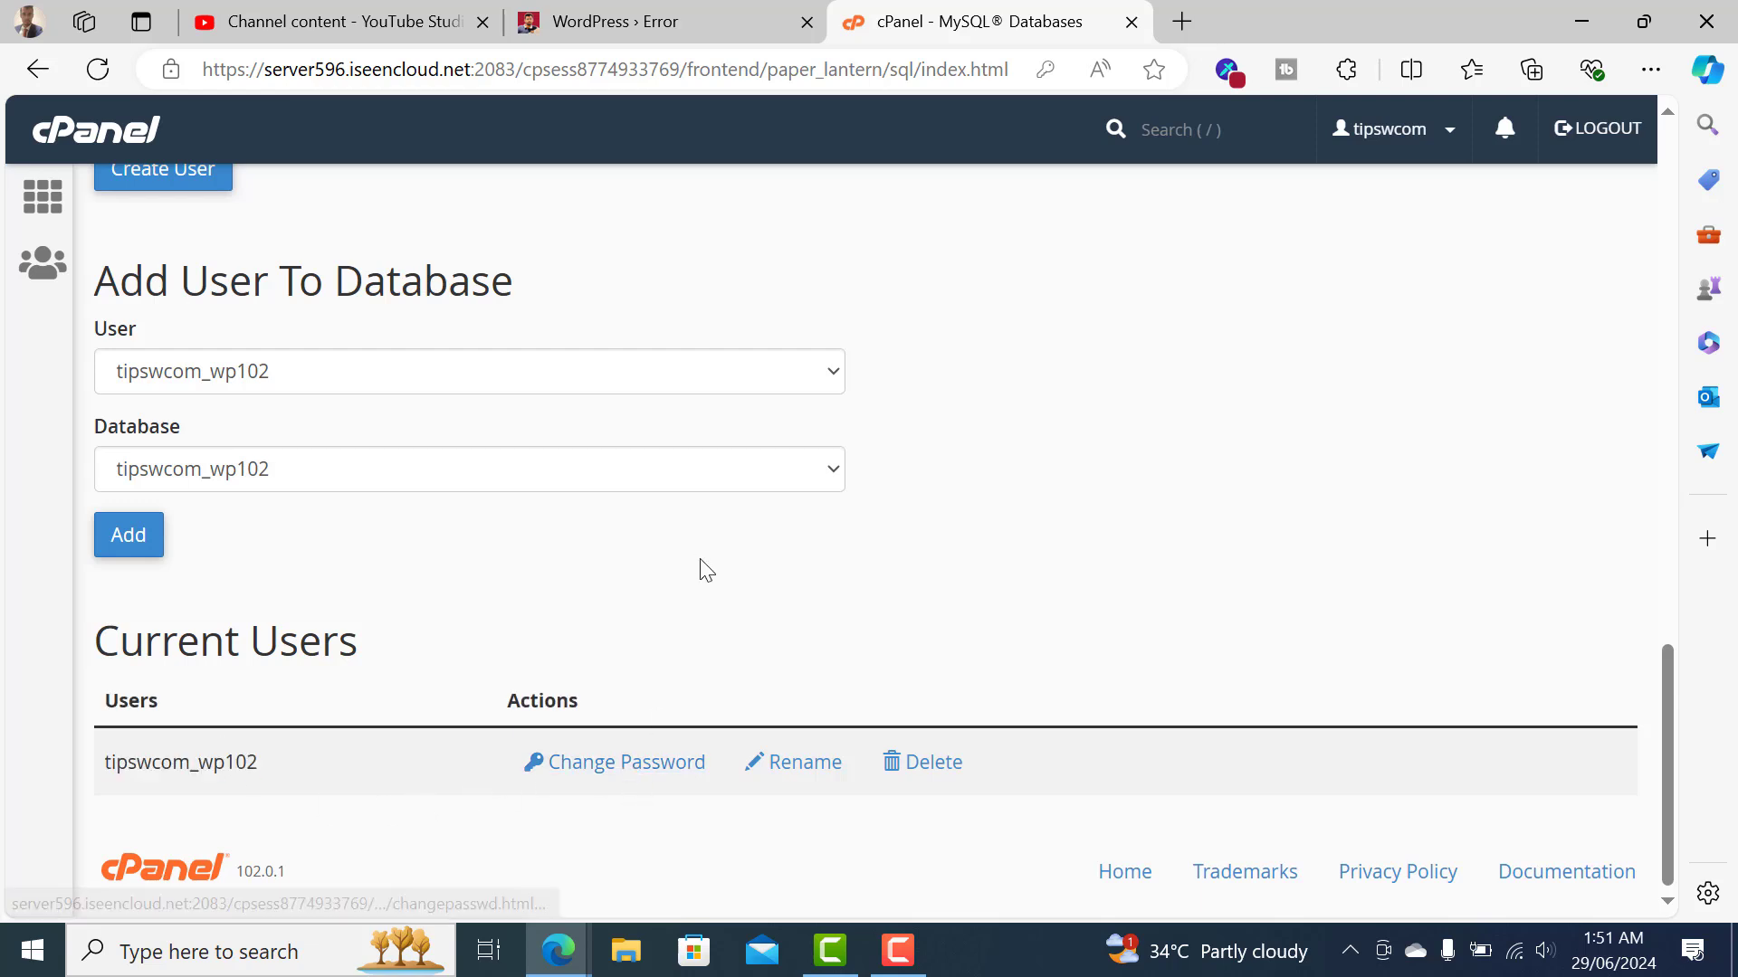
Enter a new password for the tipswcom_wp102 user and paste it into the confirmation field.
{"action": "left_click", "coordinate": [620, 763]}
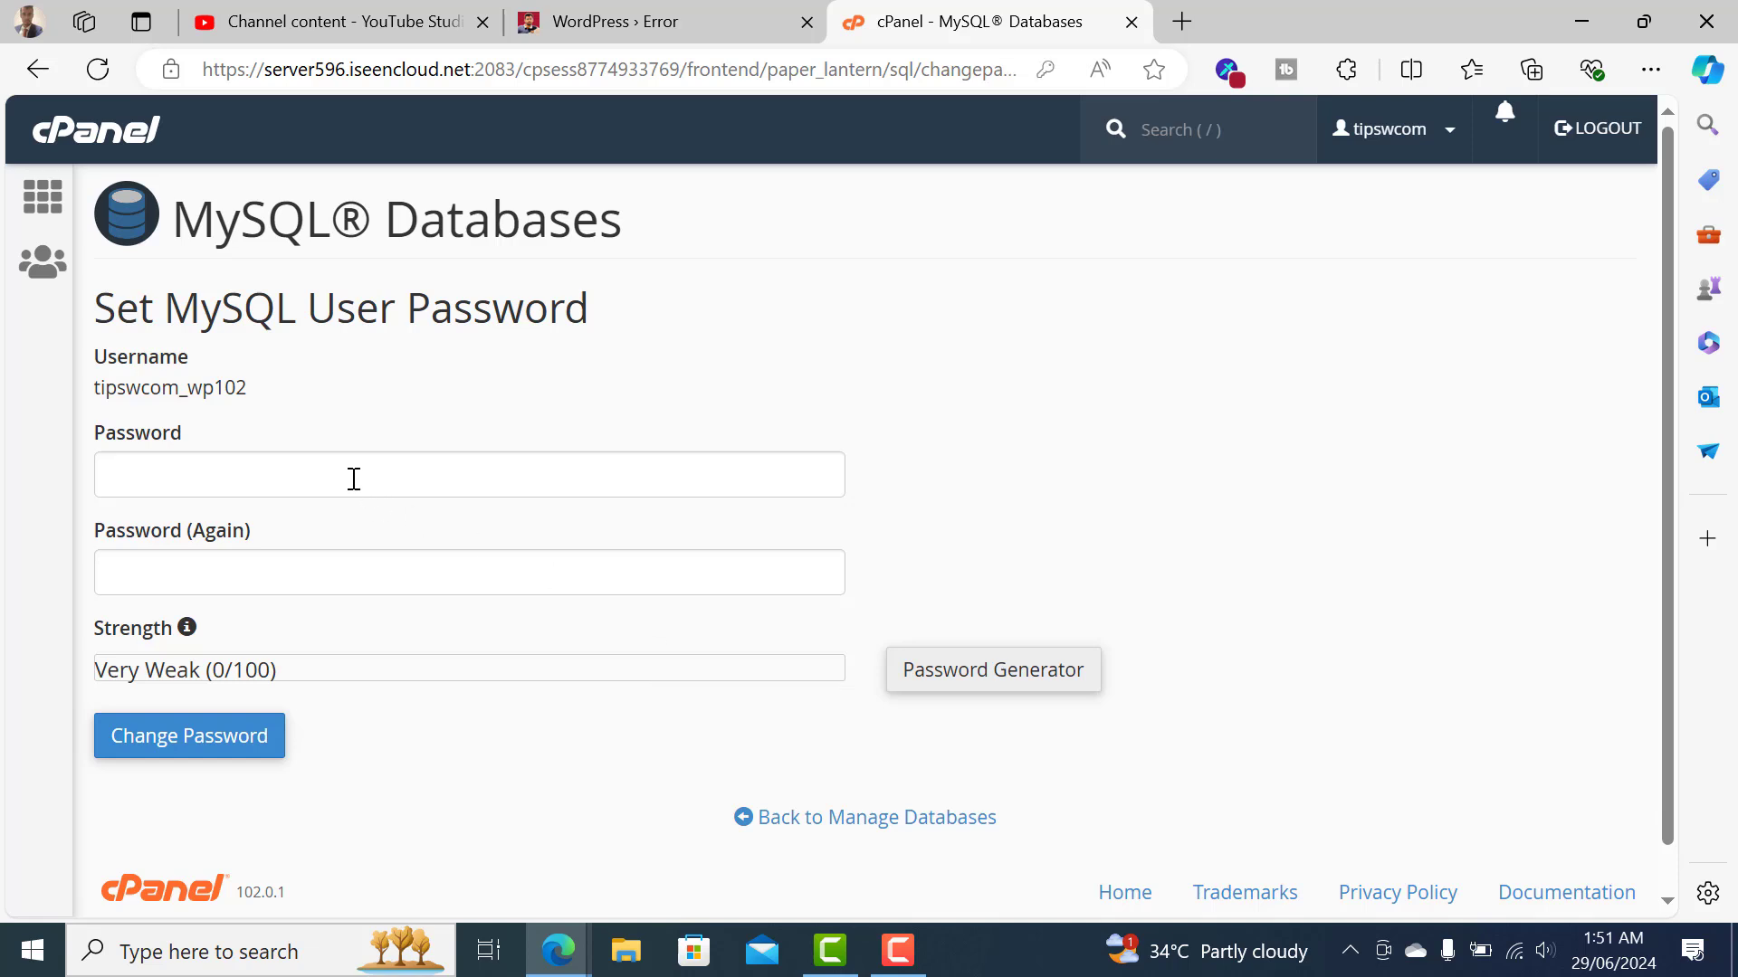
{"action": "left_click", "coordinate": [353, 476]}
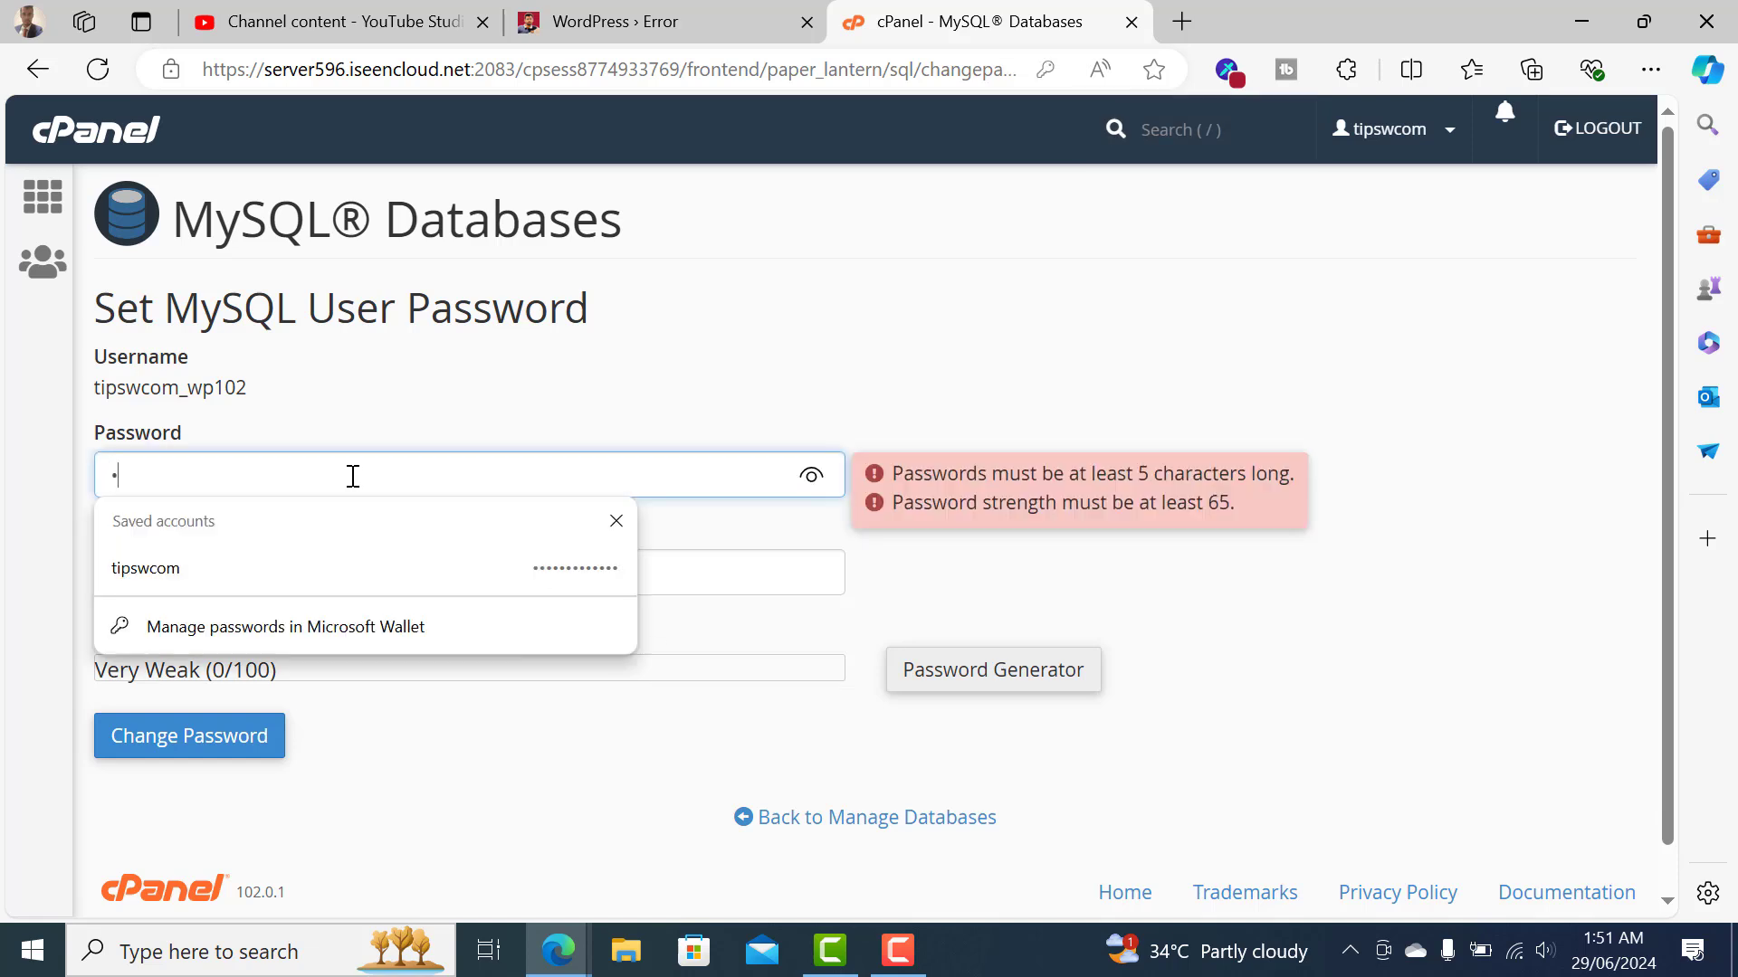
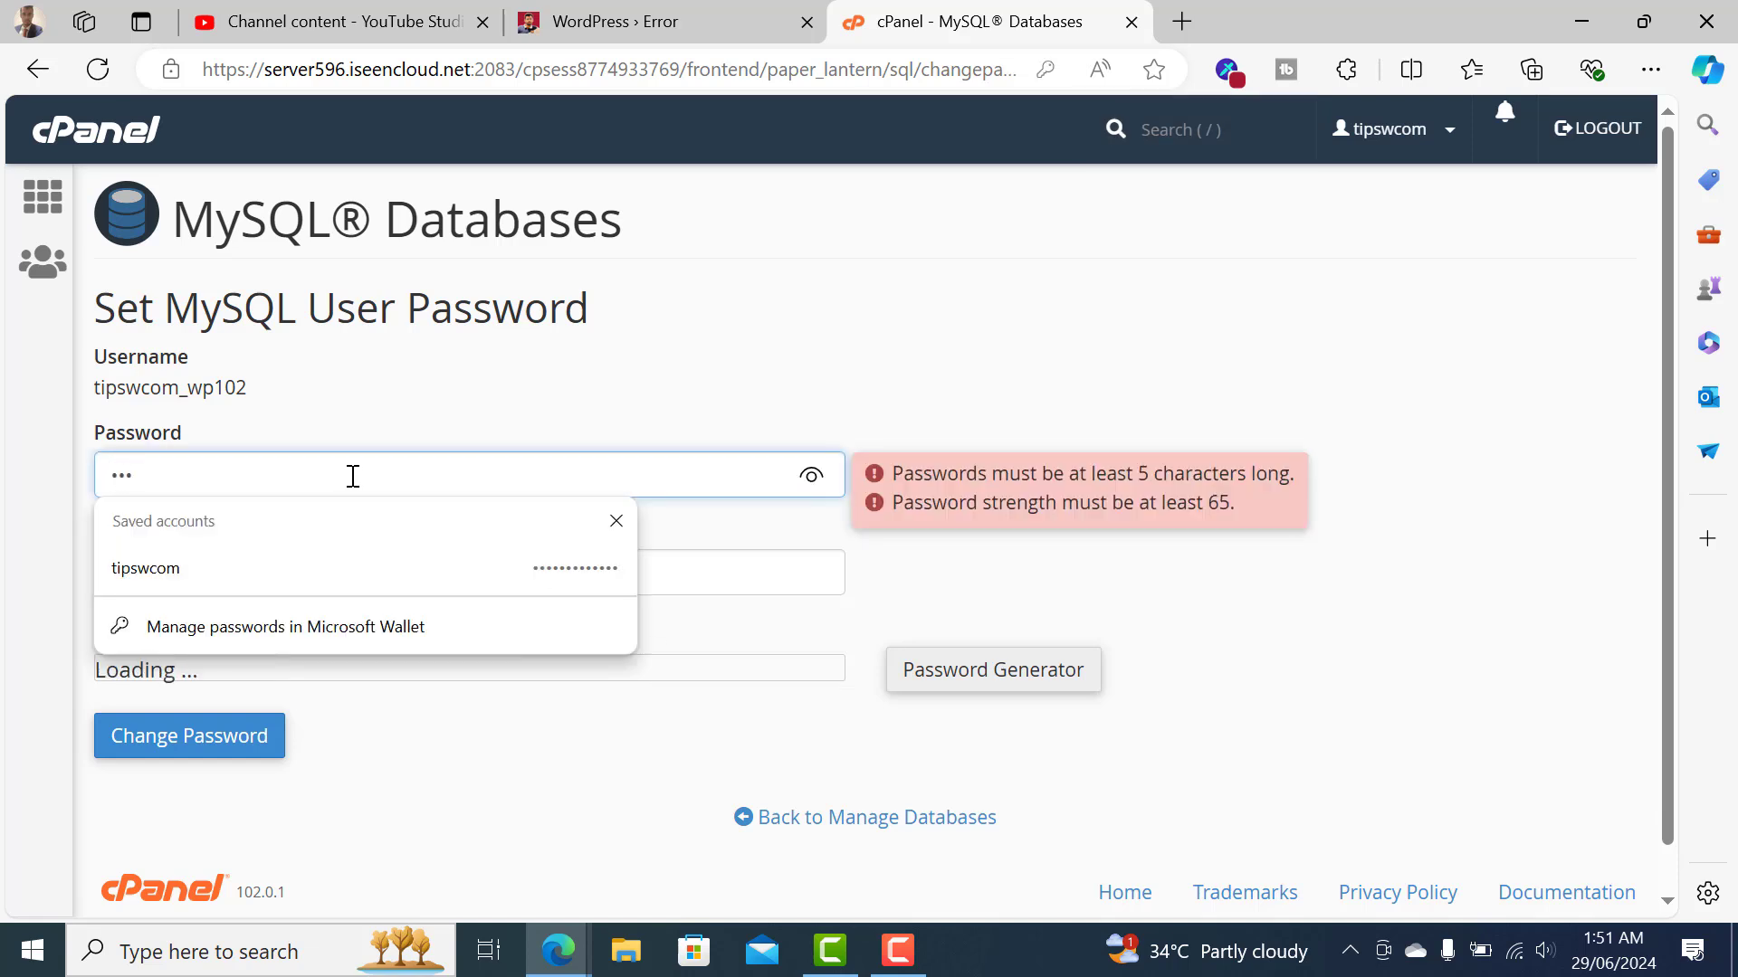
{"action": "key", "text": "BackSpace"}
{"action": "key", "text": "BackSpace"}
{"action": "key", "text": "BackSpace"}
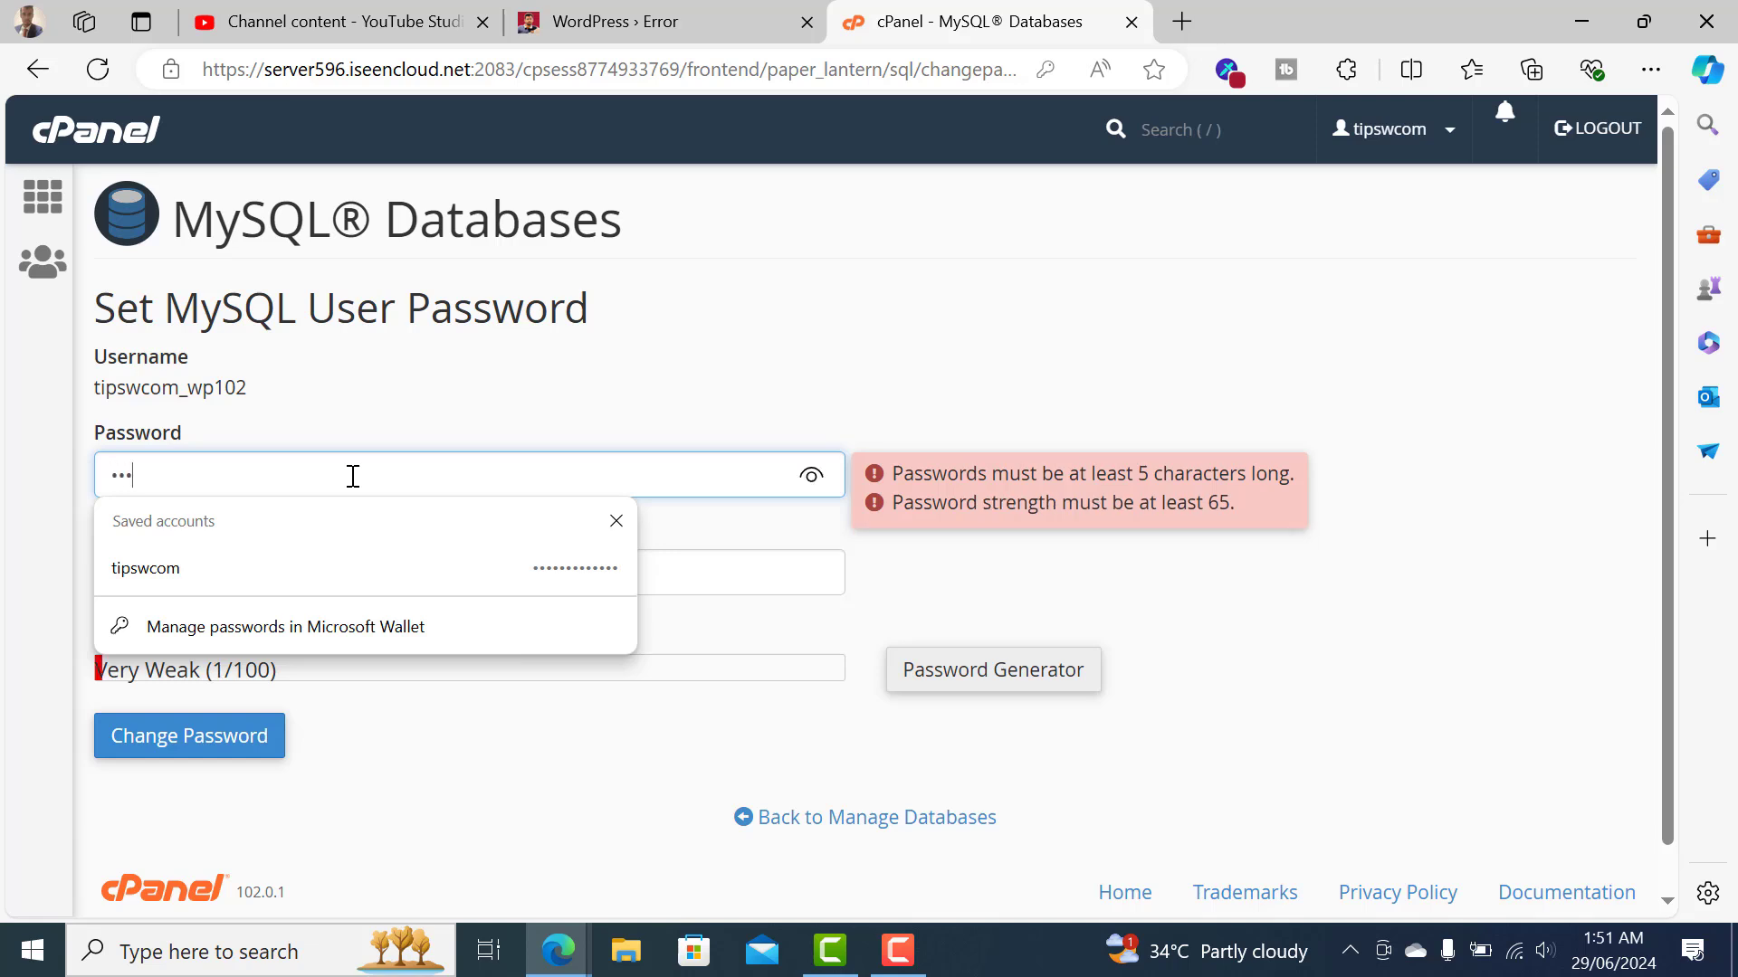
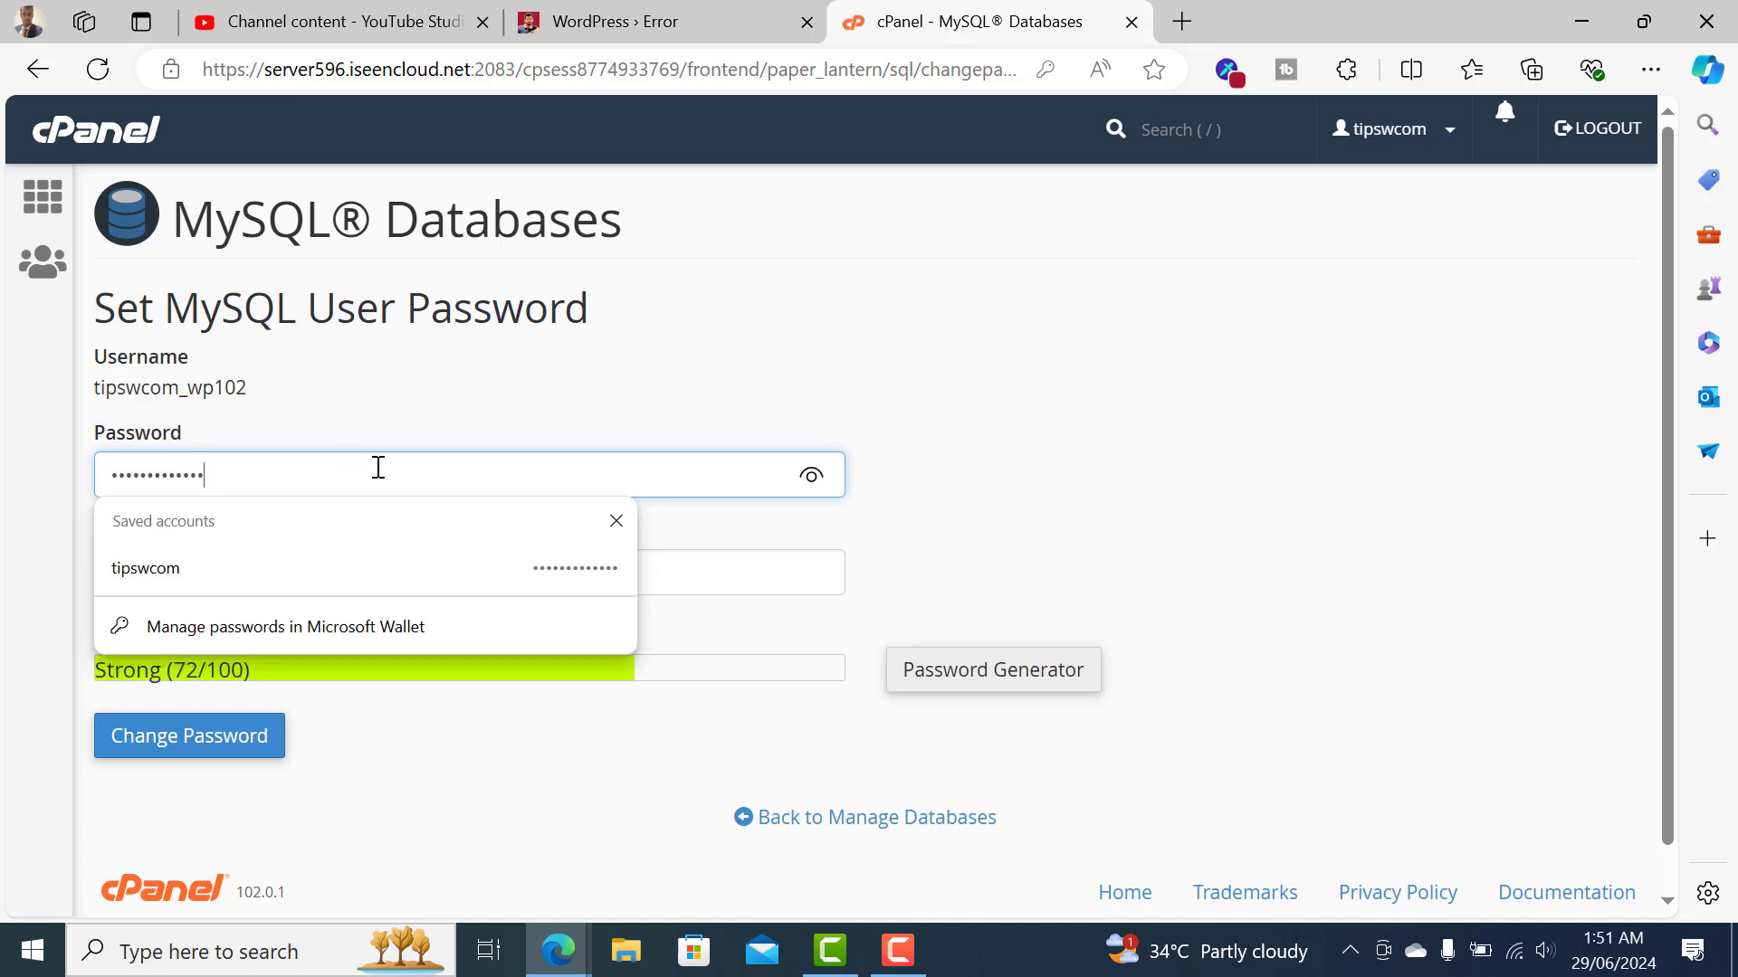
{"action": "left_click", "coordinate": [812, 486]}
{"action": "left_click_drag", "start_coordinate": [543, 489], "coordinate": [9, 462]}
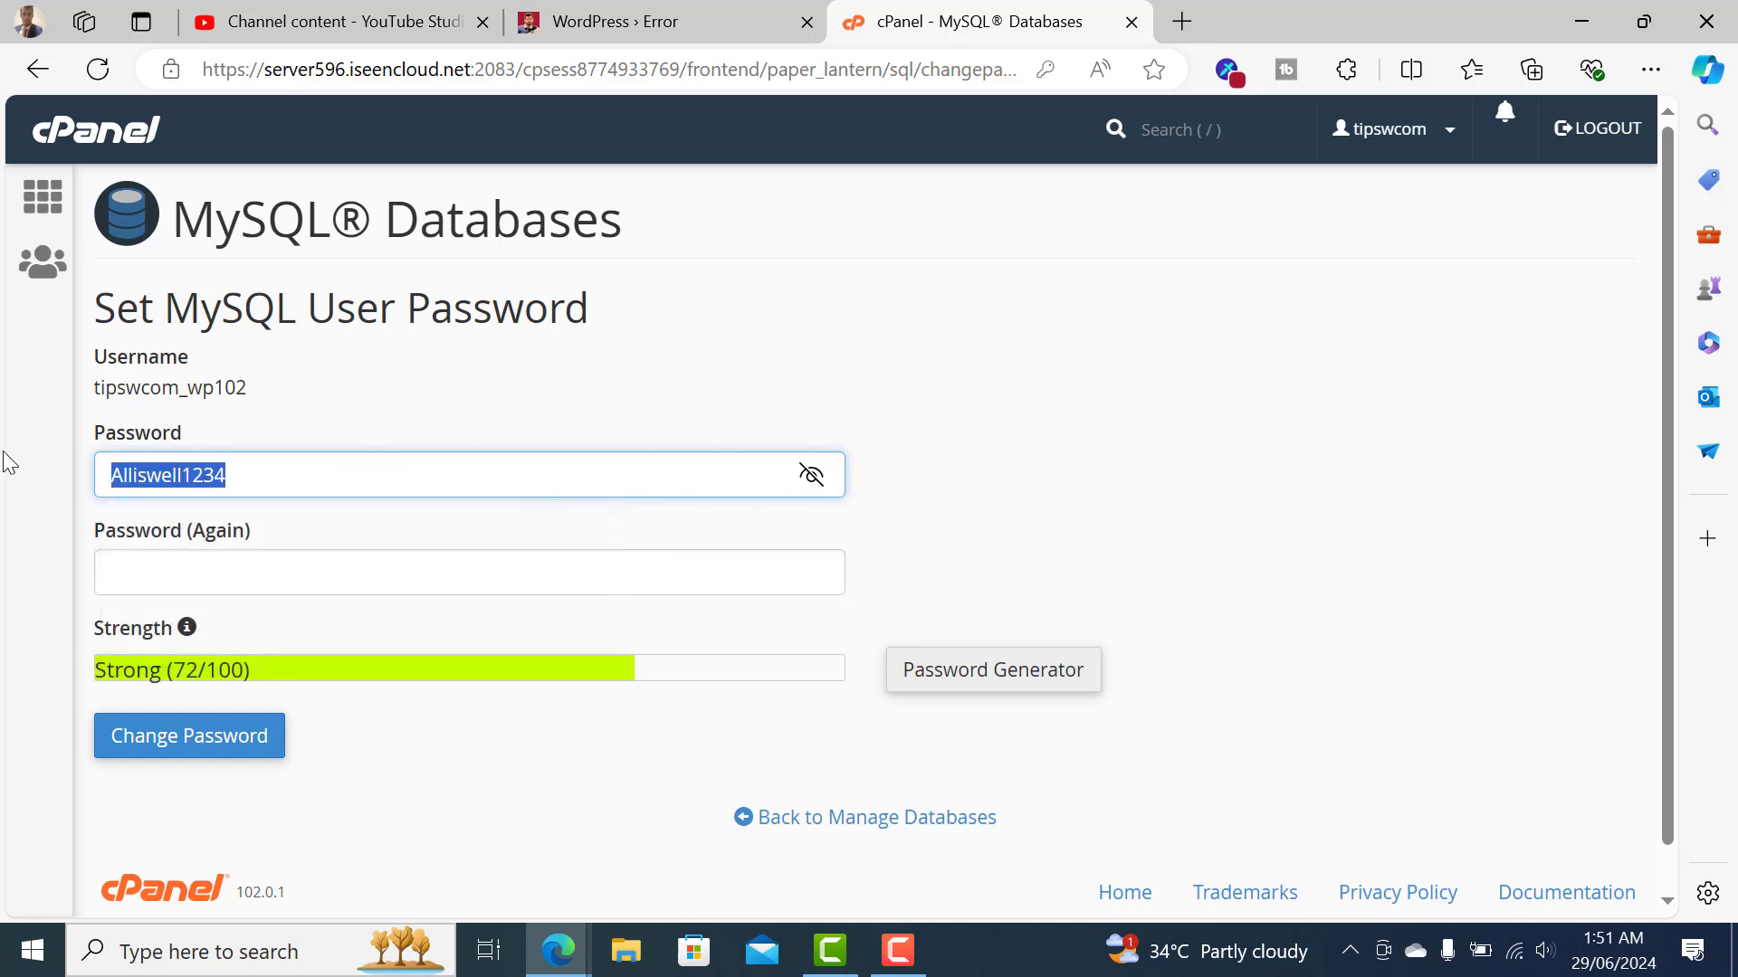
{"action": "left_click", "coordinate": [338, 595]}
{"action": "key", "text": "ctrl+v"}
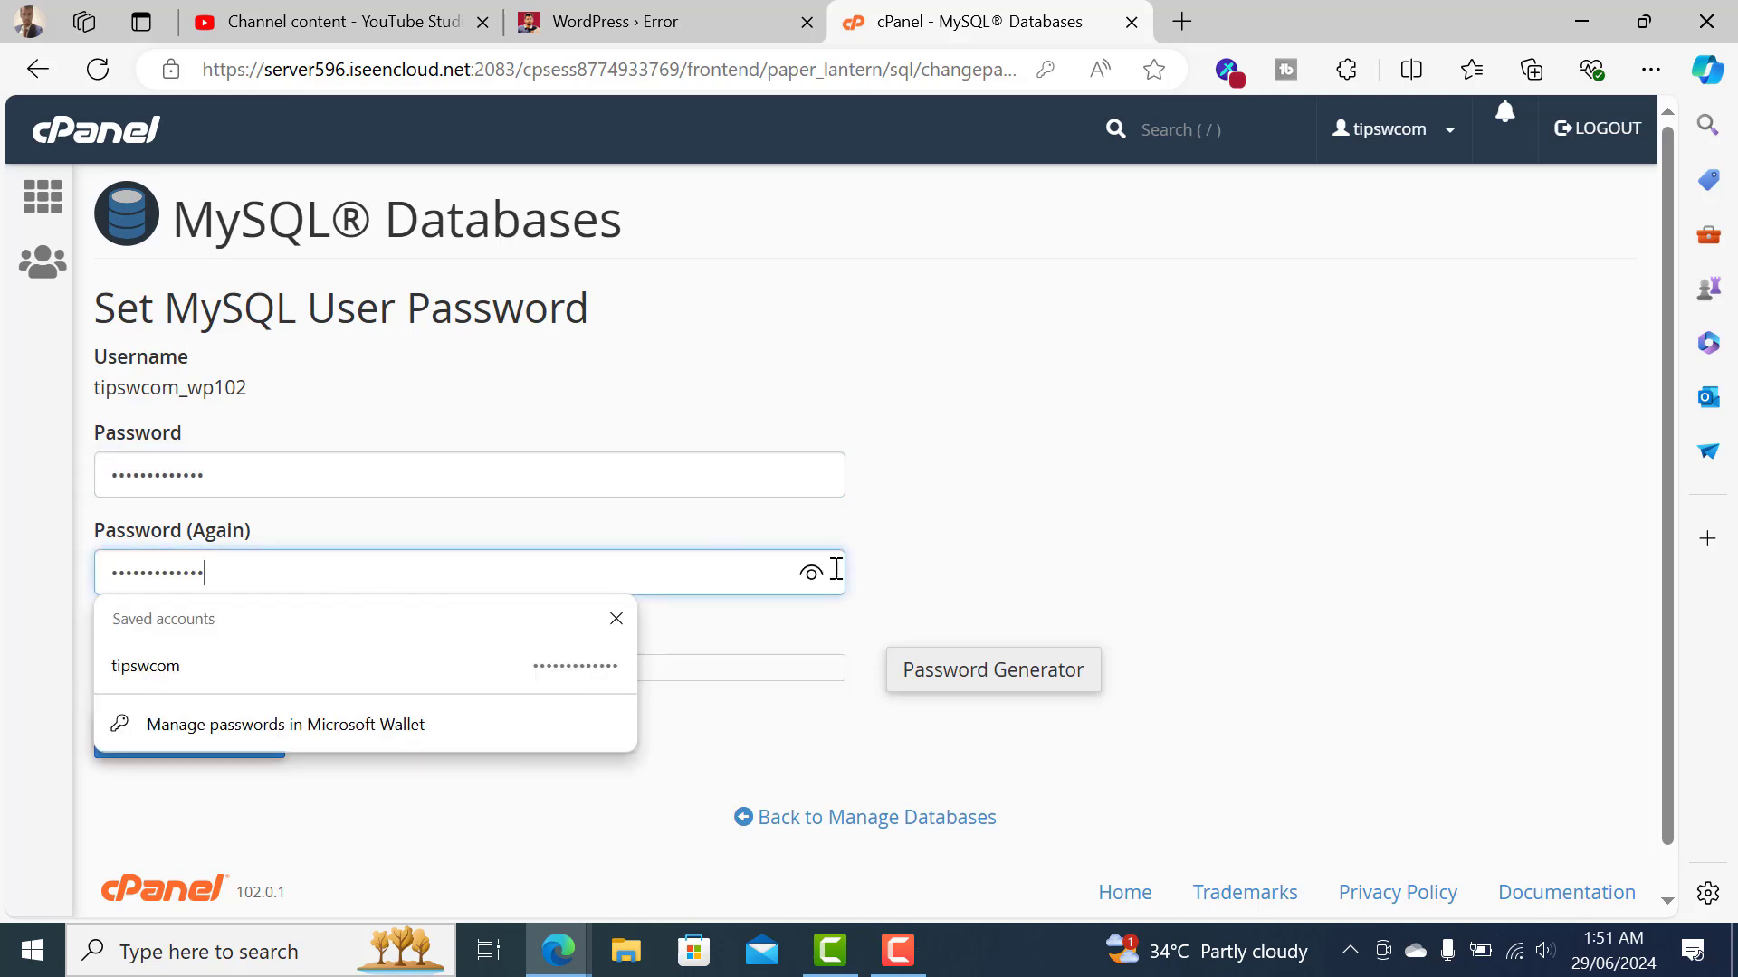
{"action": "left_click", "coordinate": [811, 573]}
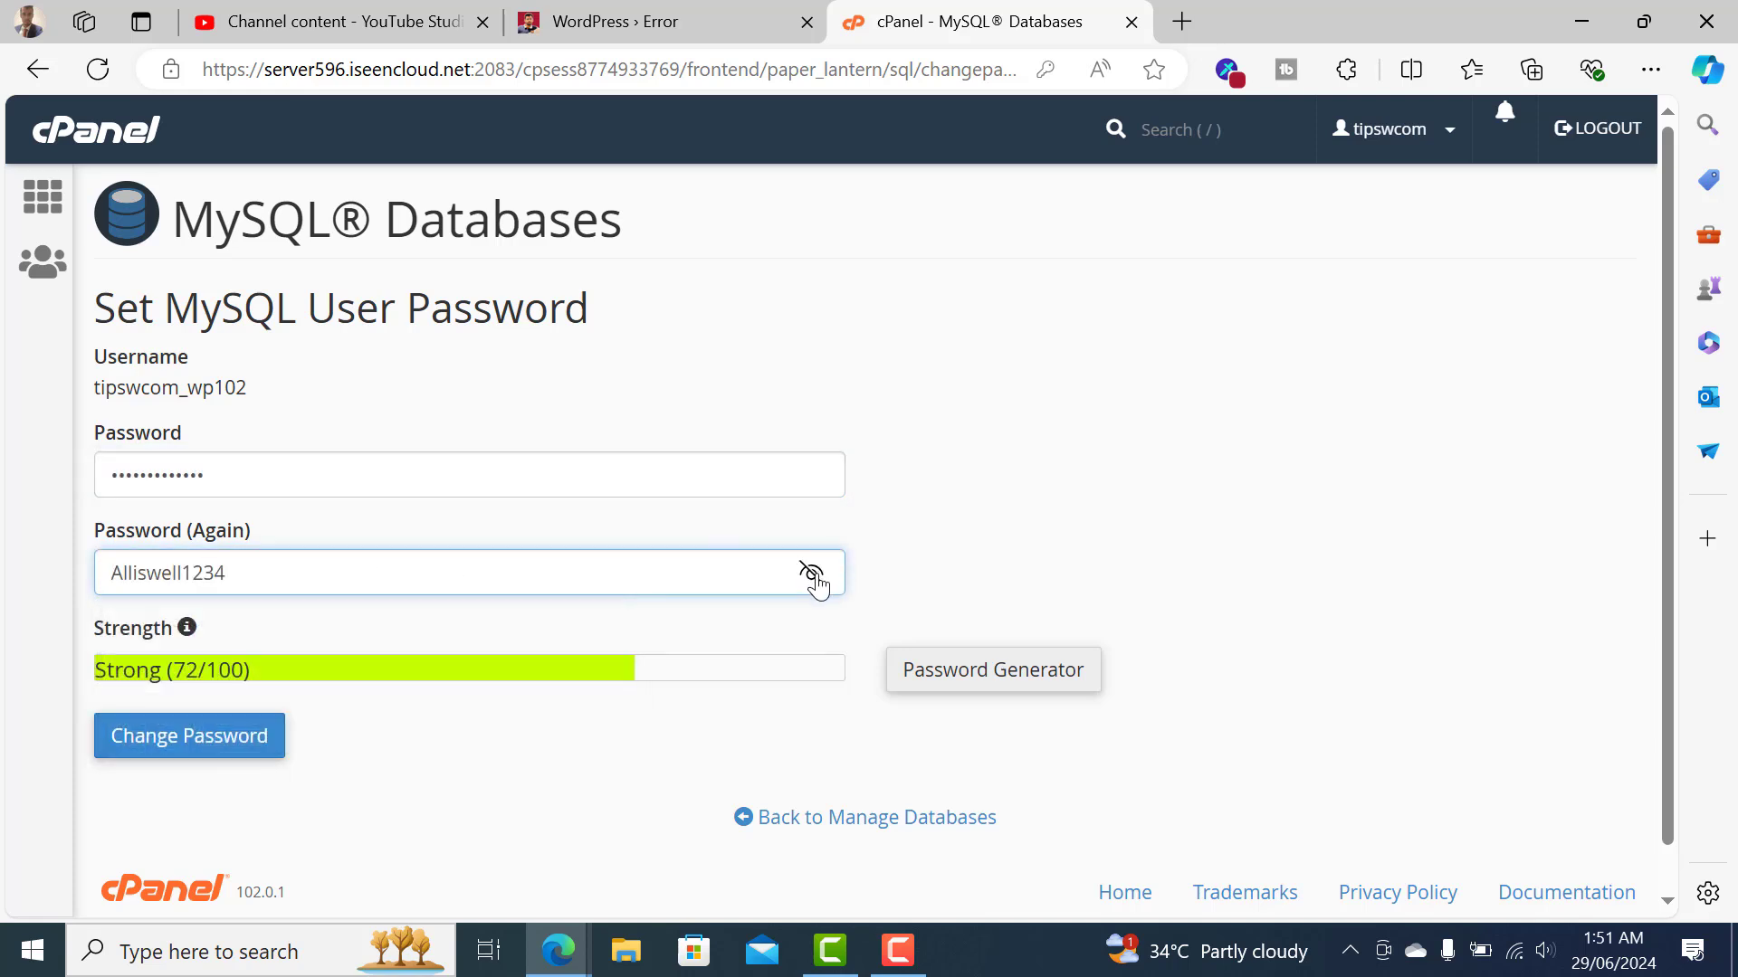
Save the new password, decline Edge's offer to store it, and acknowledge the success message.
{"action": "left_click", "coordinate": [258, 746]}
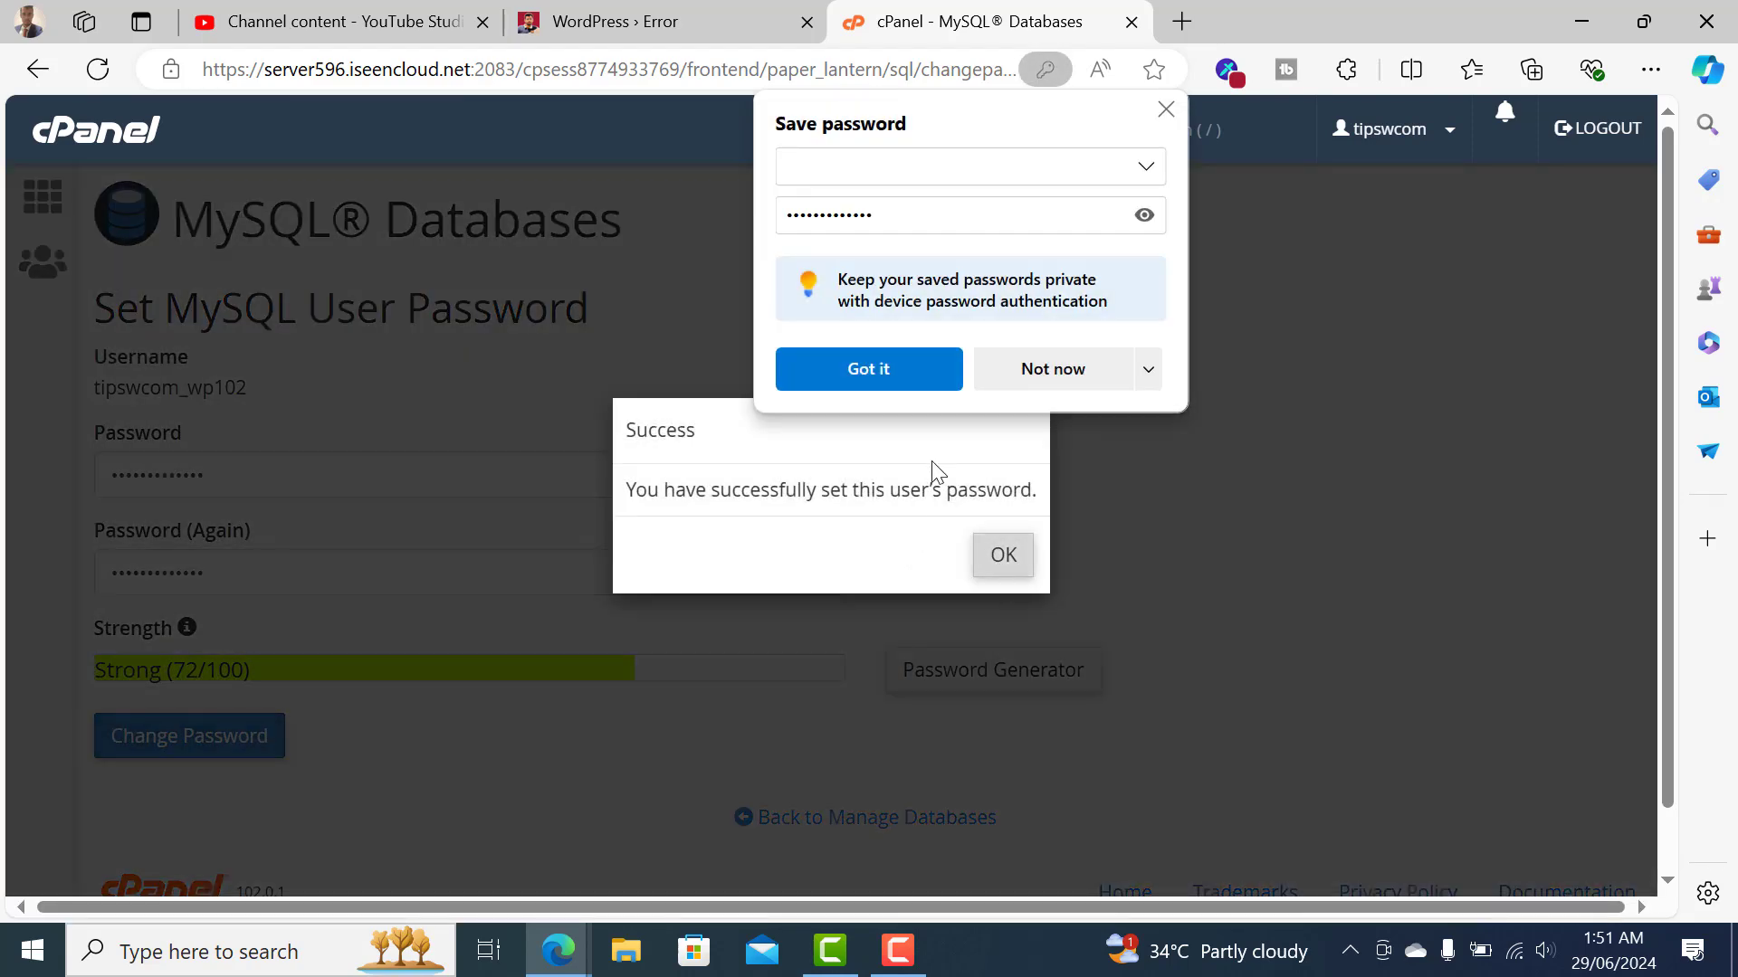
{"action": "left_click", "coordinate": [1102, 378]}
{"action": "left_click_drag", "start_coordinate": [633, 490], "coordinate": [1031, 490]}
{"action": "left_click", "coordinate": [1003, 555]}
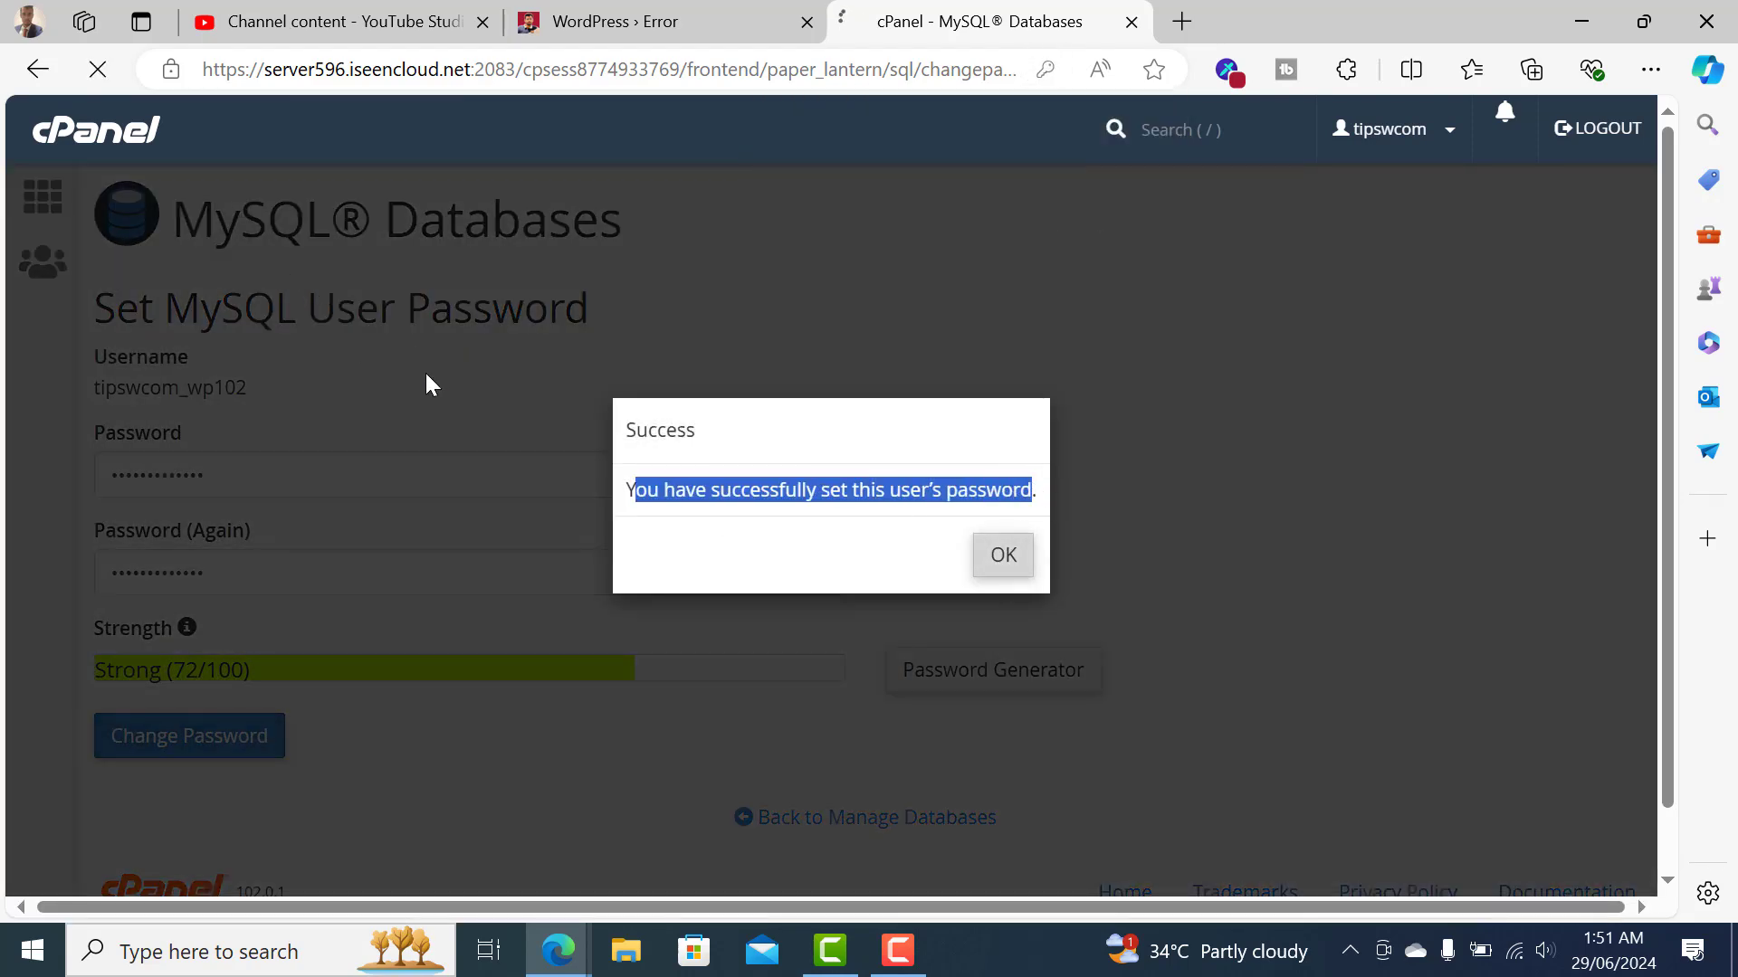
Open the cPanel home page in a new tab from the cPanel logo's link menu.
{"action": "scroll", "coordinate": [633, 525], "scroll_direction": "down", "scroll_amount": 20}
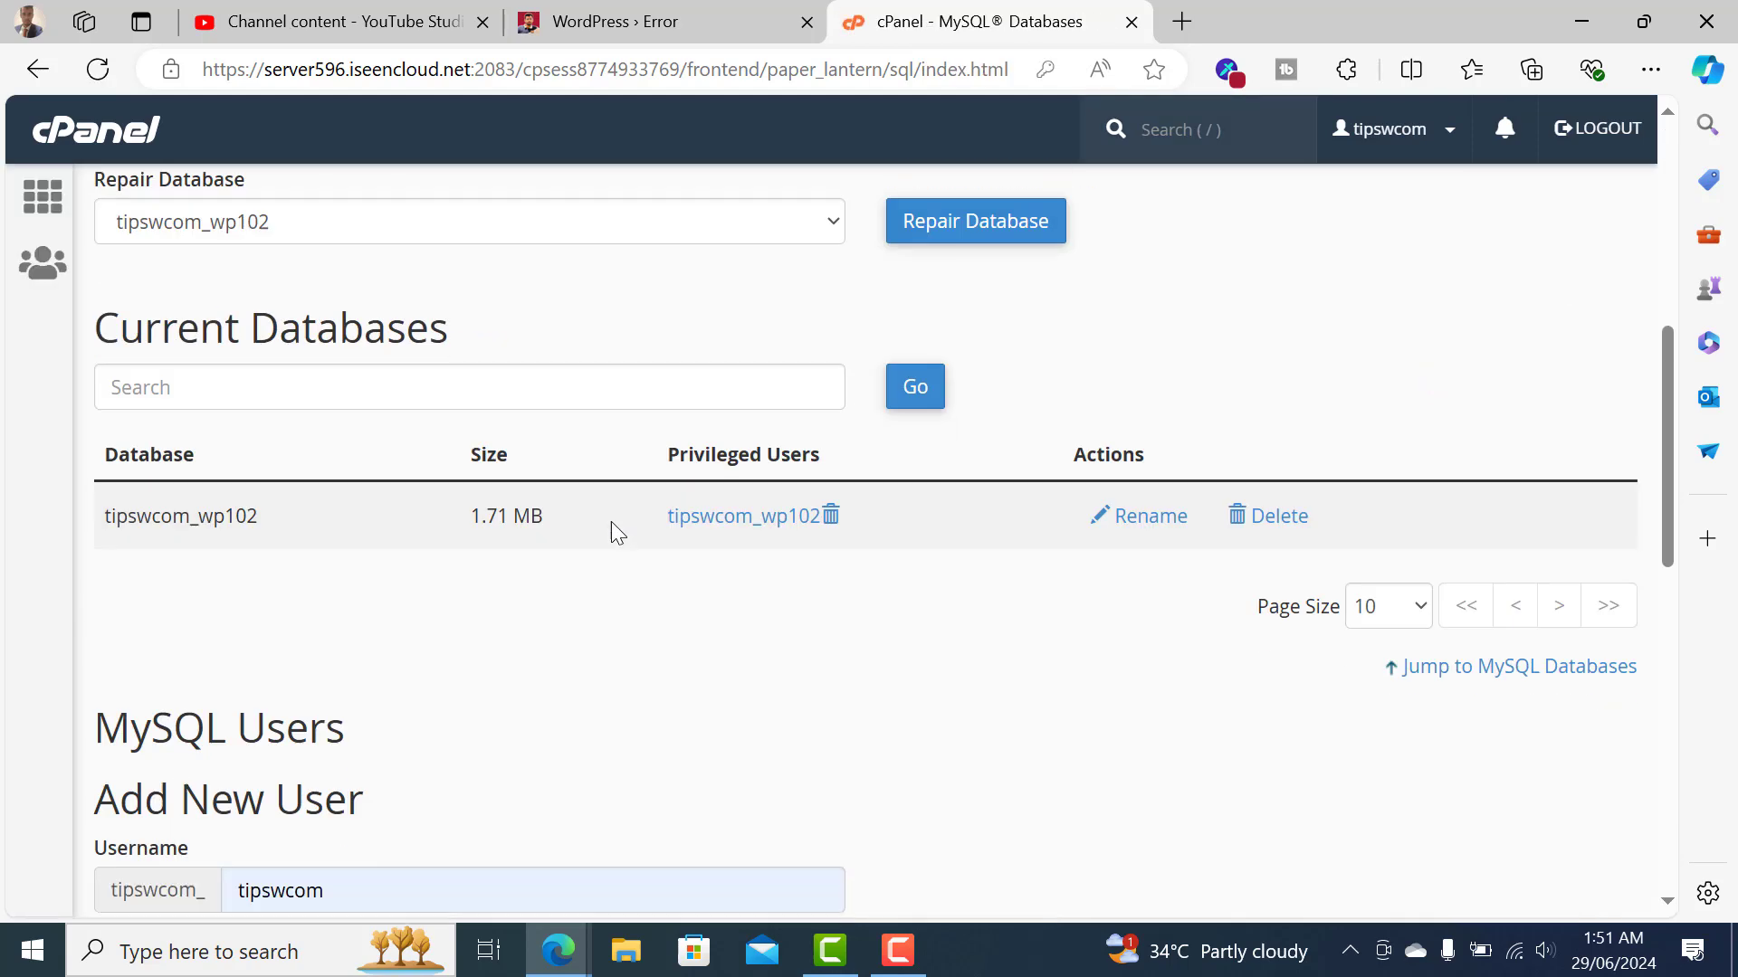
{"action": "scroll", "coordinate": [630, 547], "scroll_direction": "down", "scroll_amount": 2}
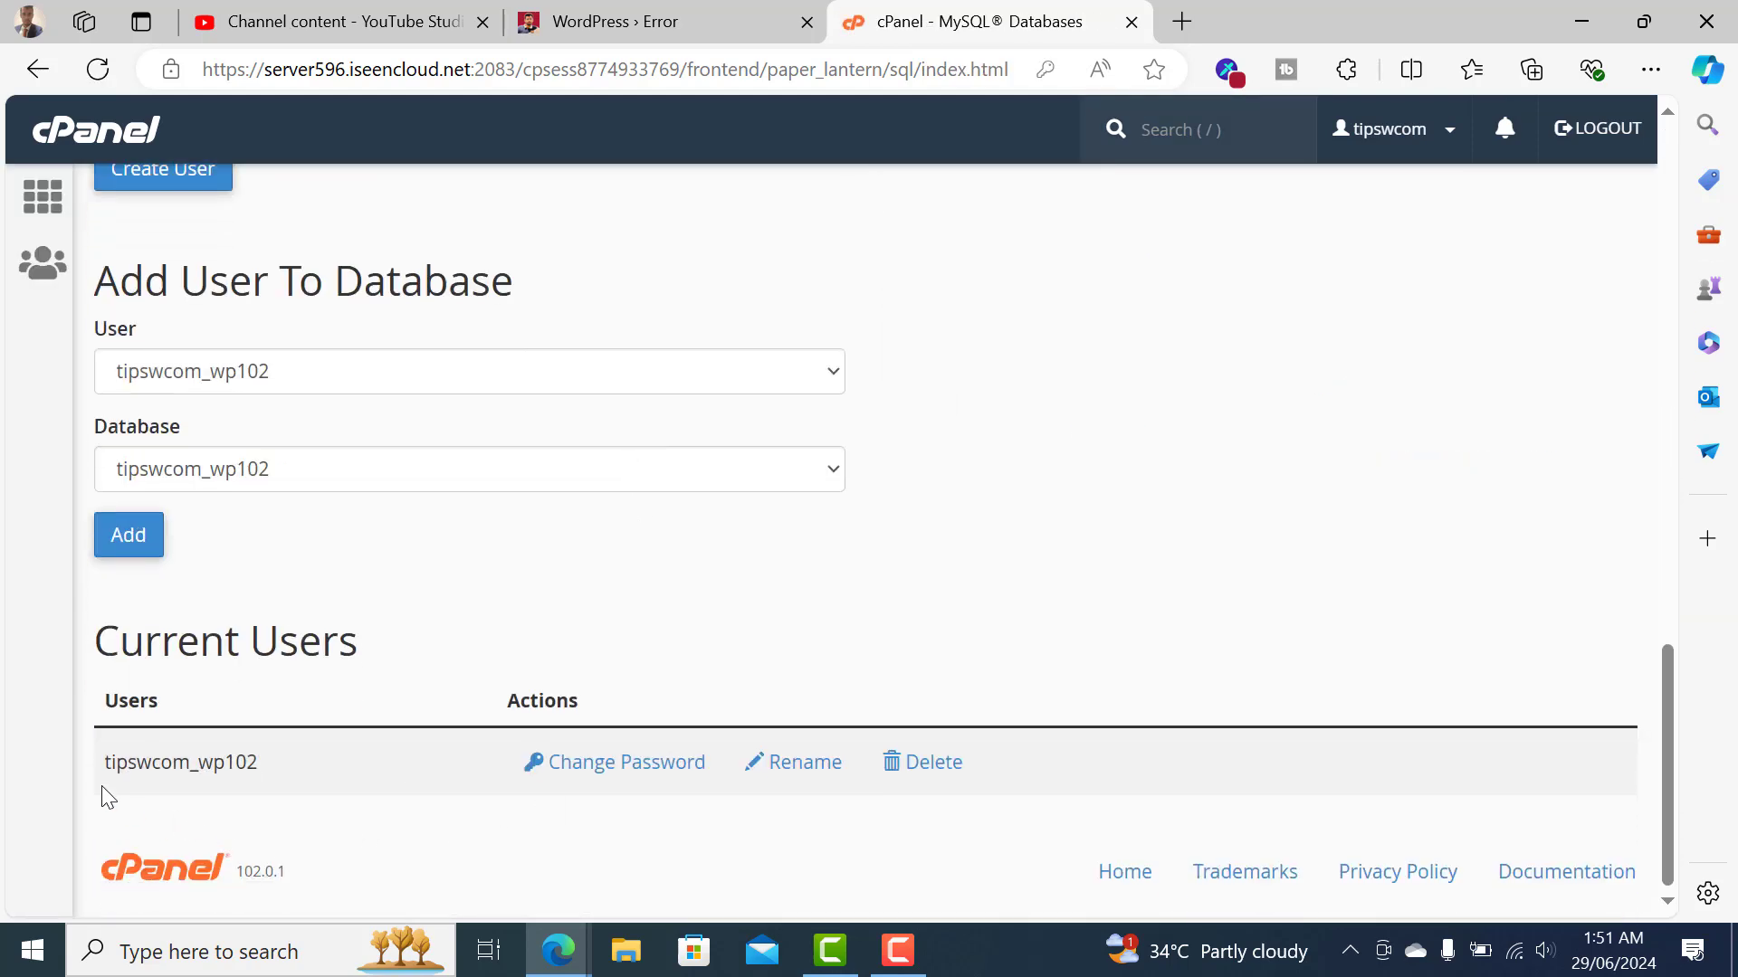
{"action": "left_click_drag", "start_coordinate": [91, 764], "coordinate": [338, 779]}
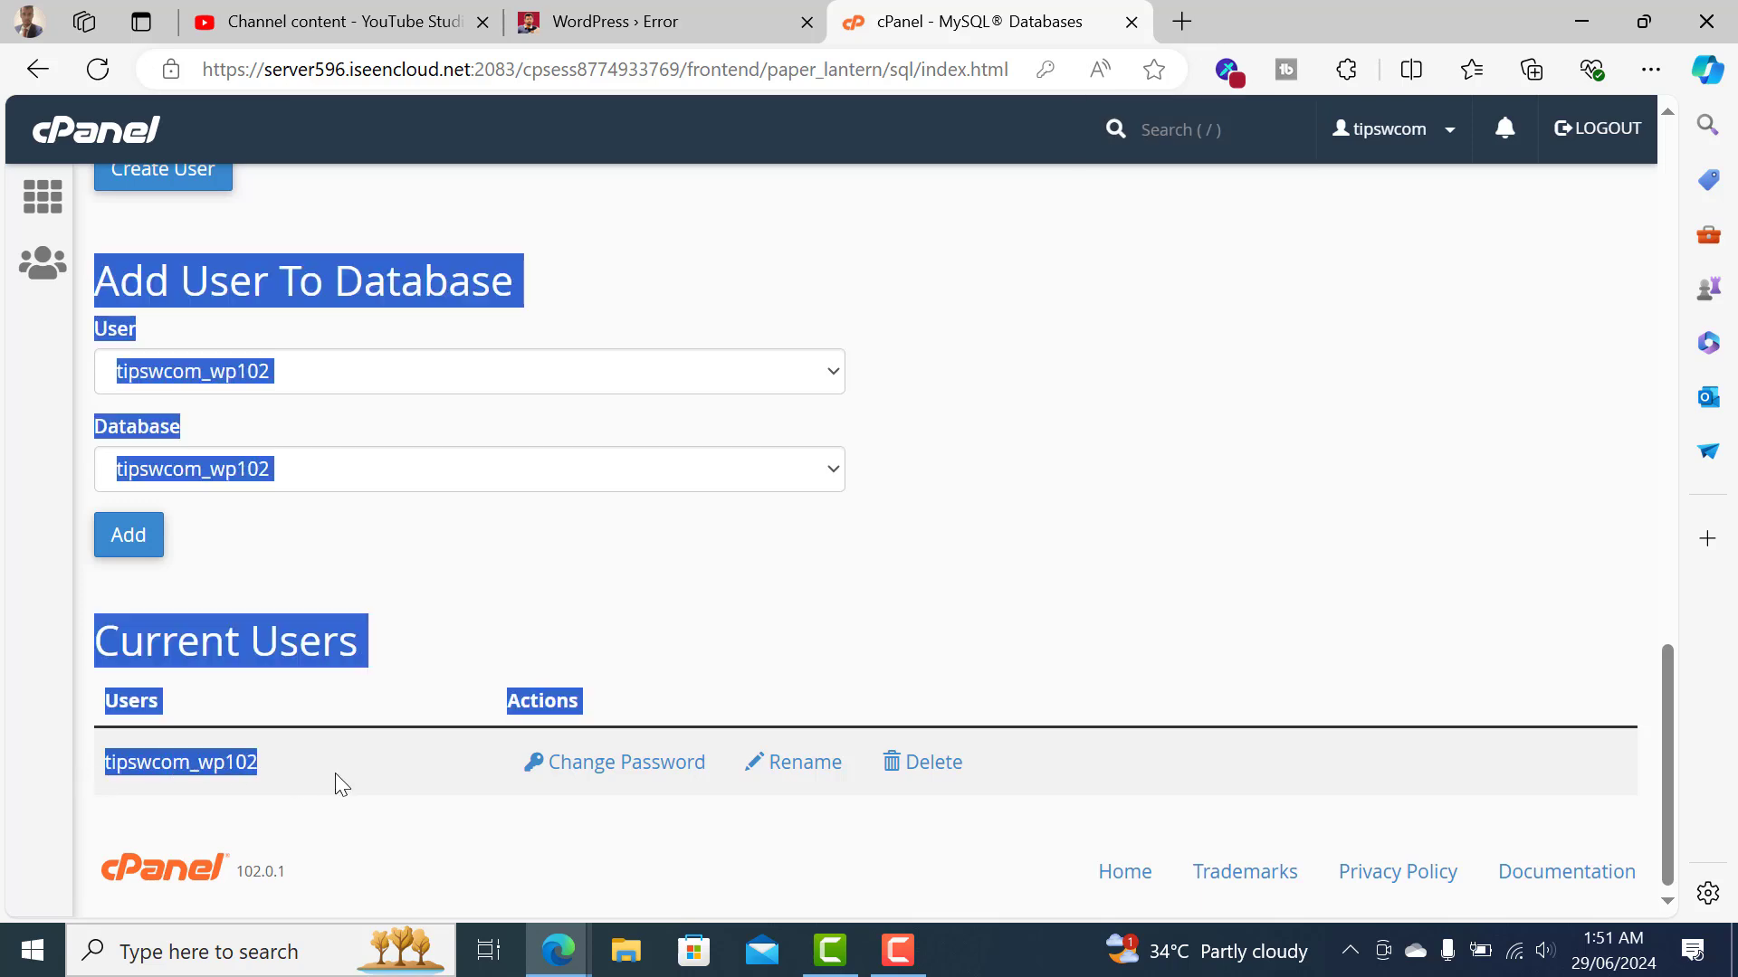
{"action": "left_click", "coordinate": [642, 536]}
{"action": "scroll", "coordinate": [708, 541], "scroll_direction": "up", "scroll_amount": 2}
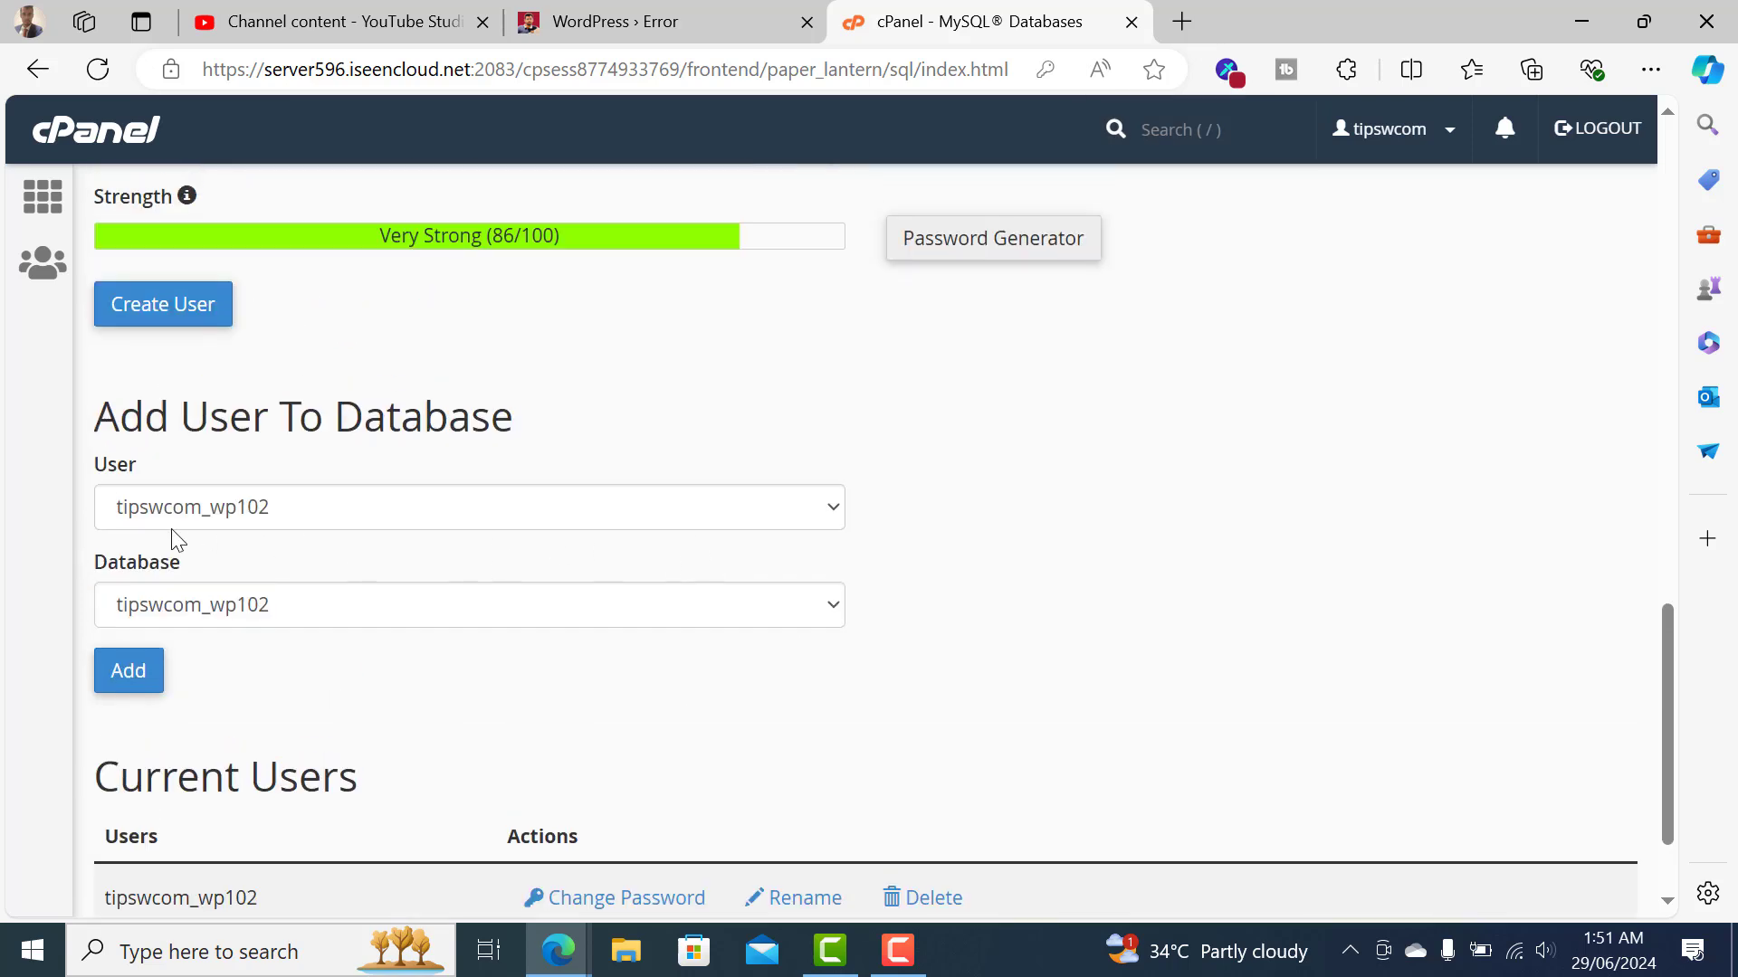
{"action": "scroll", "coordinate": [221, 685], "scroll_direction": "down", "scroll_amount": 2}
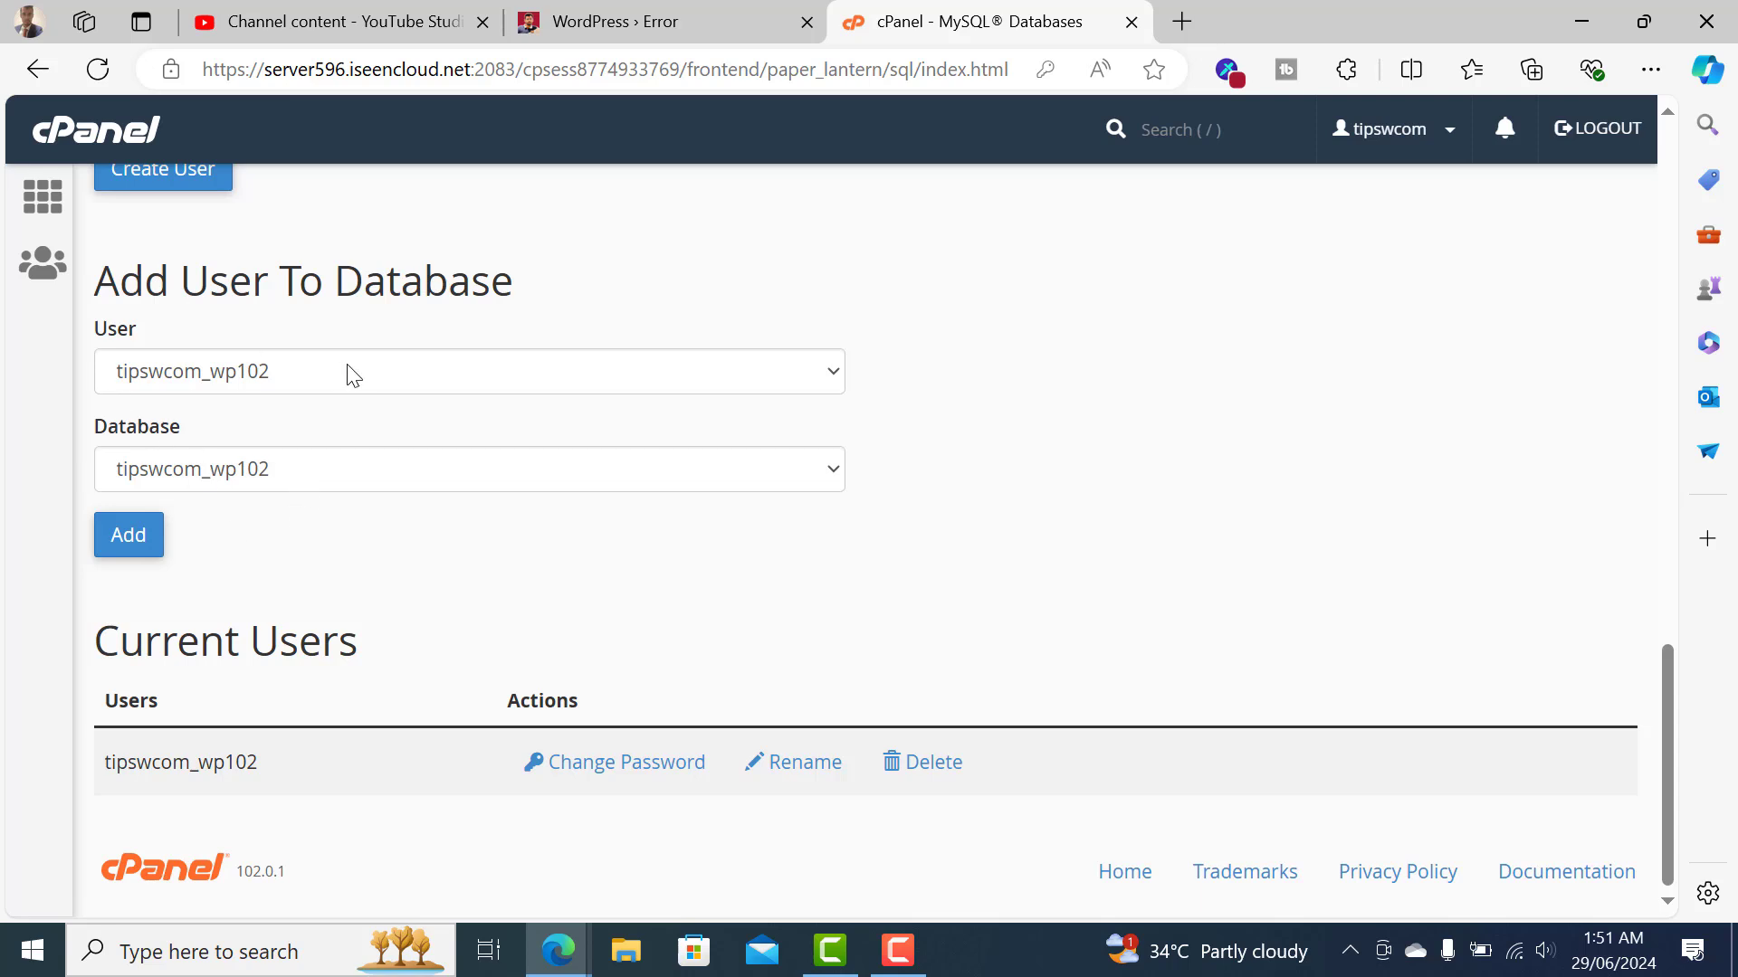
{"action": "scroll", "coordinate": [779, 594], "scroll_direction": "up", "scroll_amount": 3}
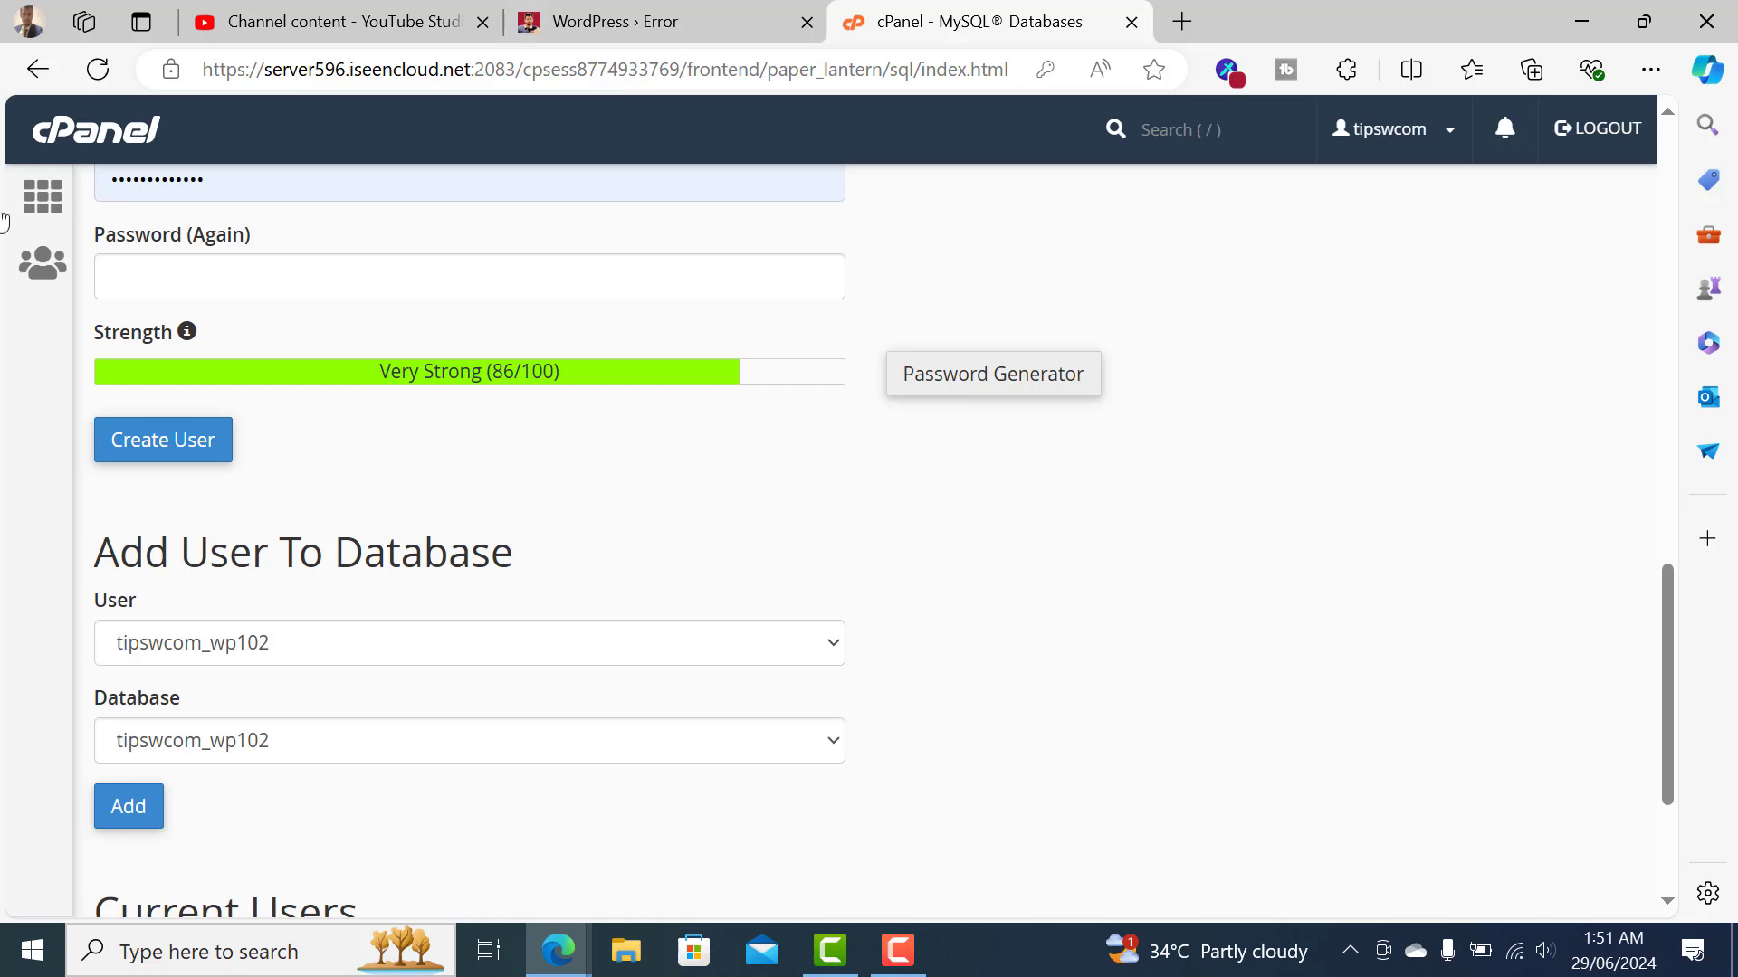
{"action": "right_click", "coordinate": [90, 136]}
{"action": "left_click", "coordinate": [176, 161]}
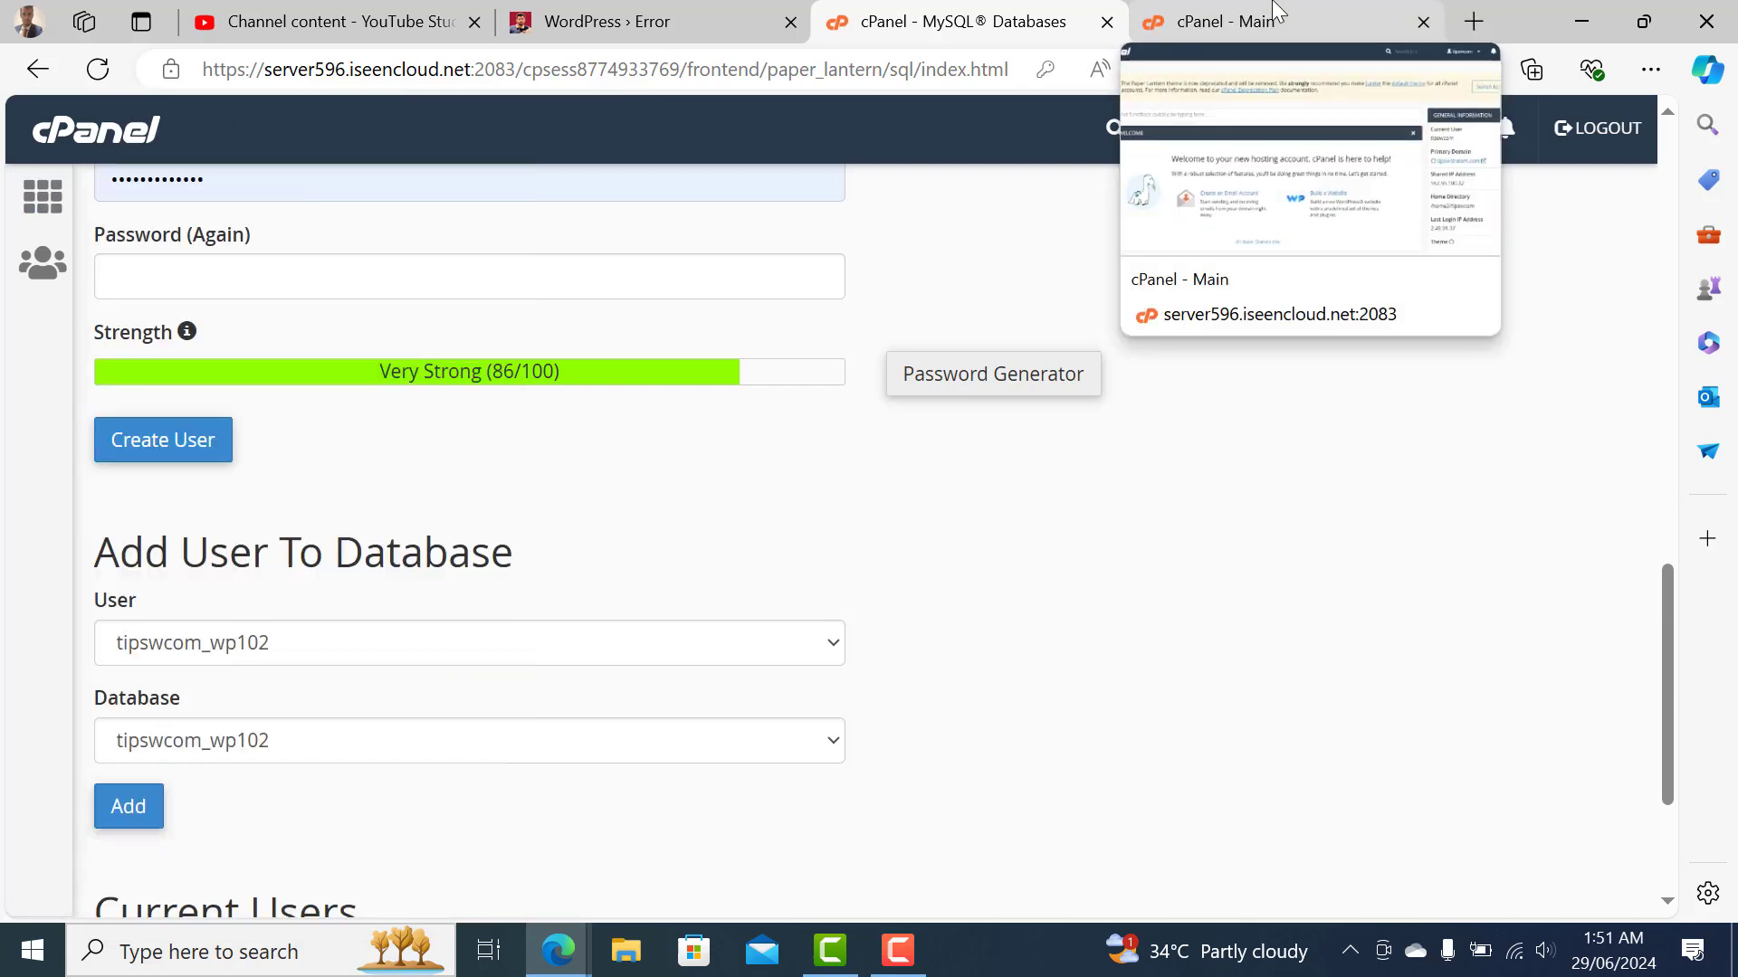
From the cPanel home tab, open File Manager and enter the public_html folder.
{"action": "left_click", "coordinate": [1276, 13]}
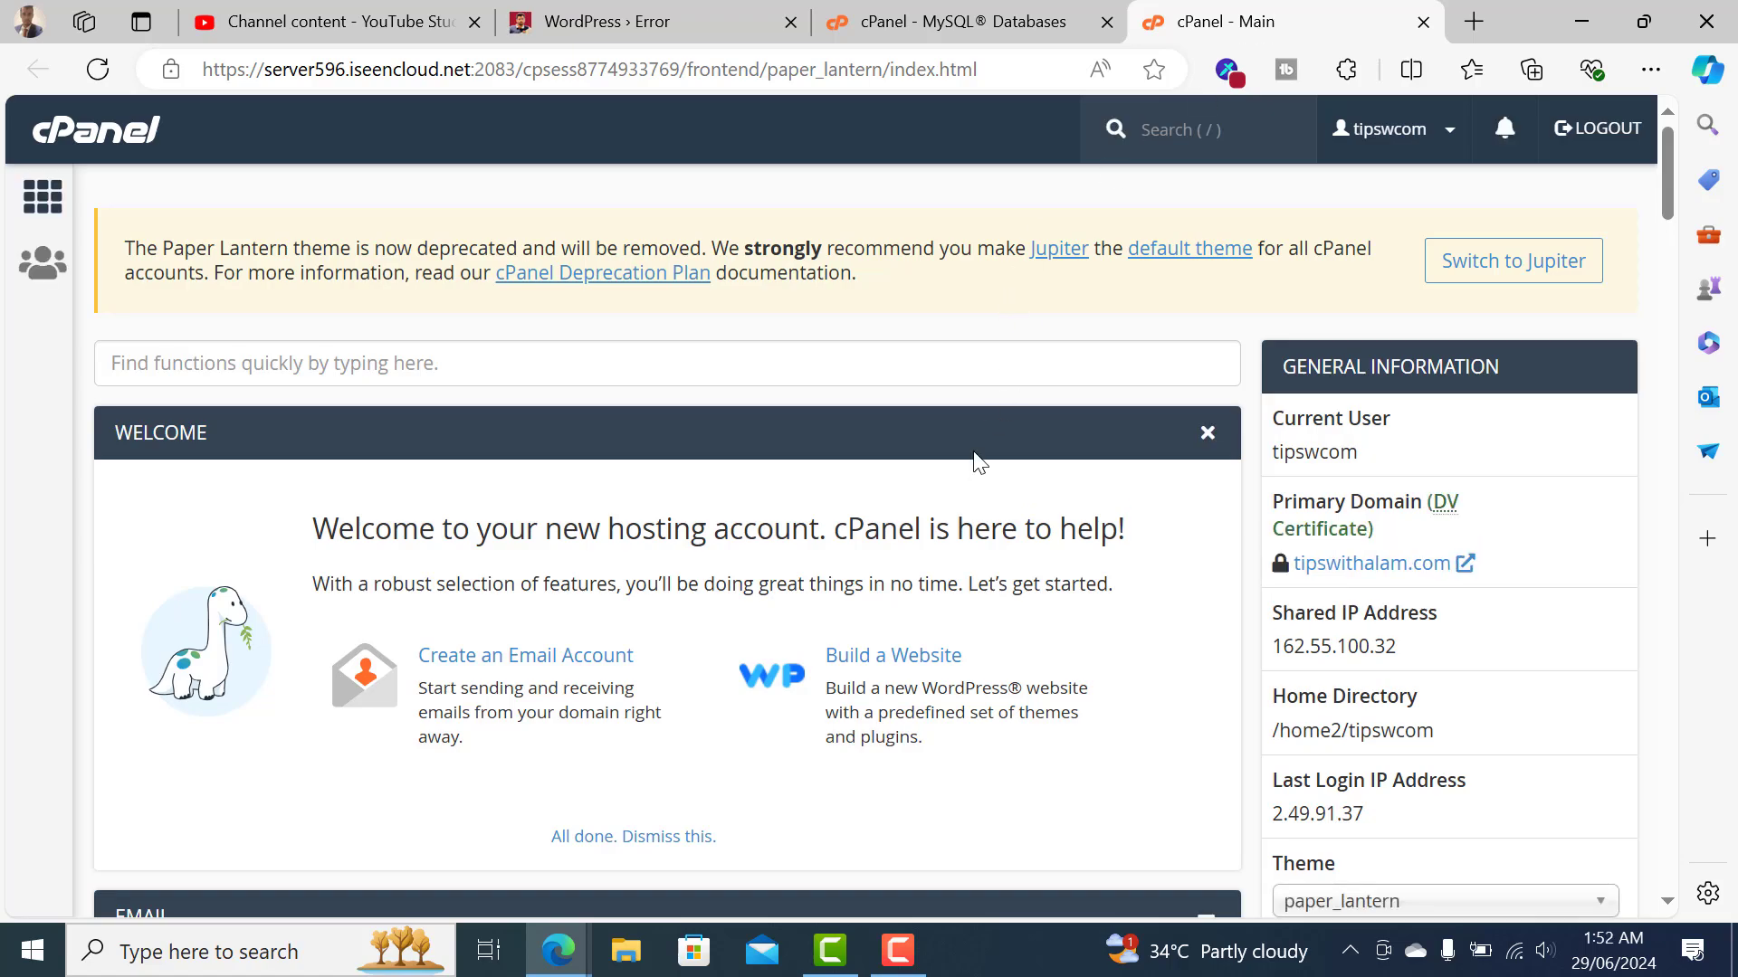
{"action": "scroll", "coordinate": [978, 488], "scroll_direction": "down", "scroll_amount": 12}
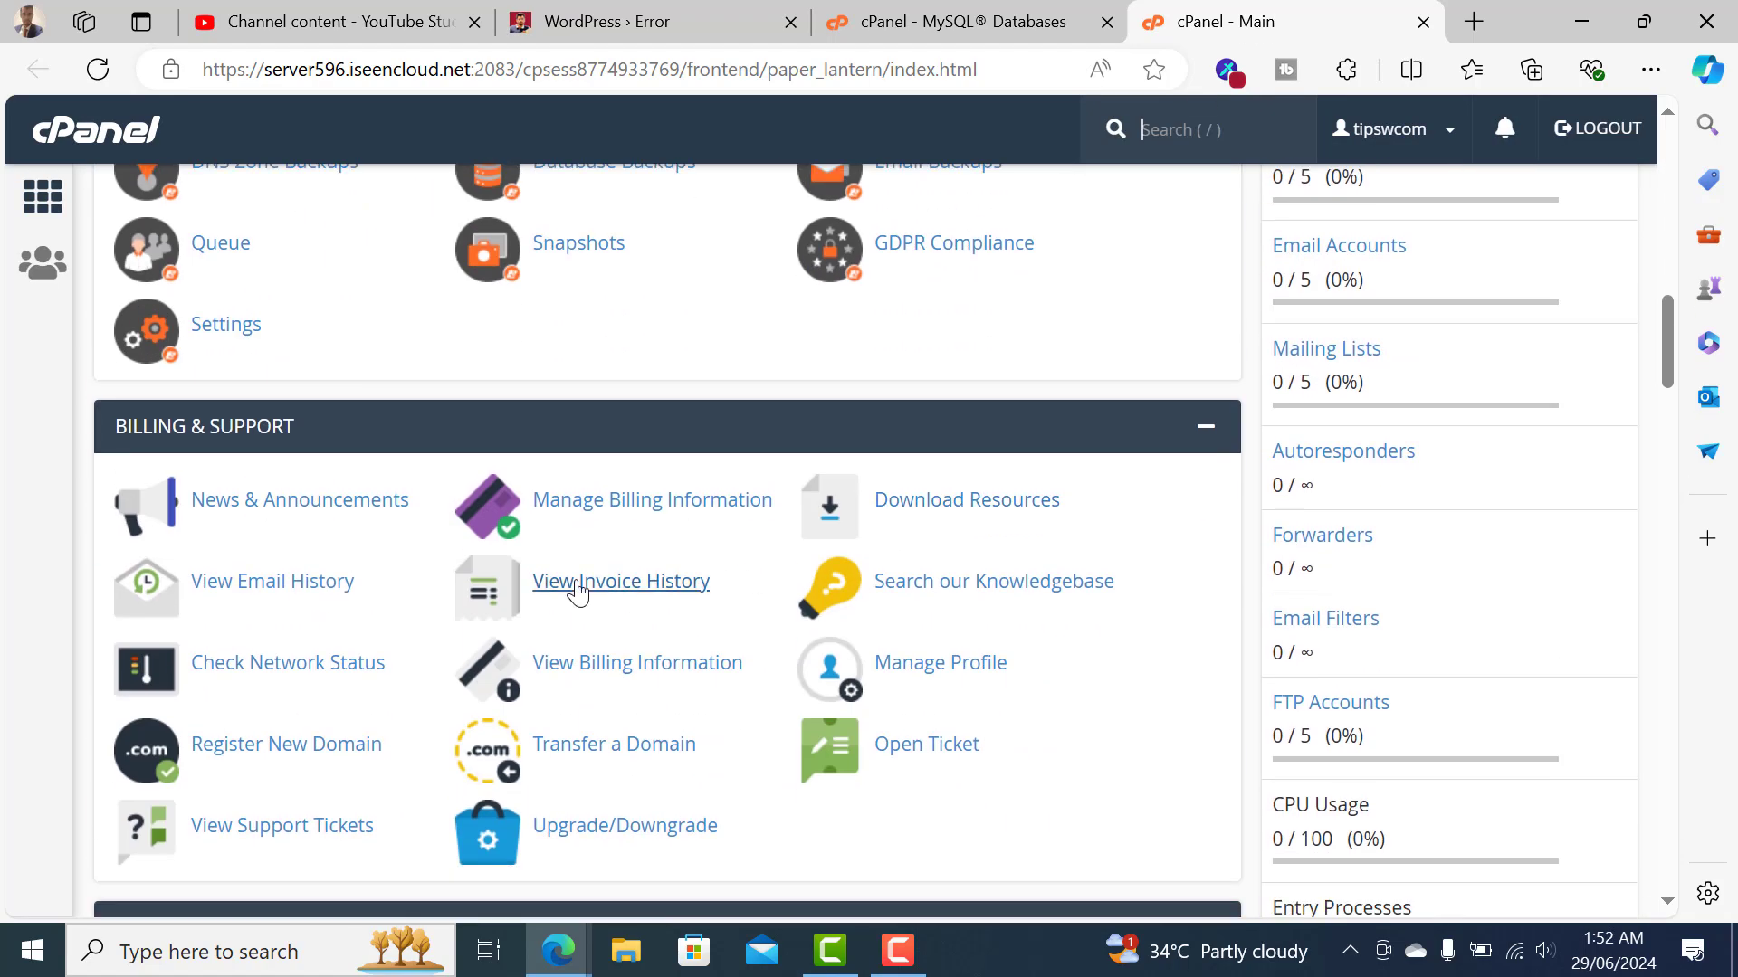
{"action": "scroll", "coordinate": [506, 579], "scroll_direction": "down", "scroll_amount": 6}
{"action": "left_click", "coordinate": [230, 464]}
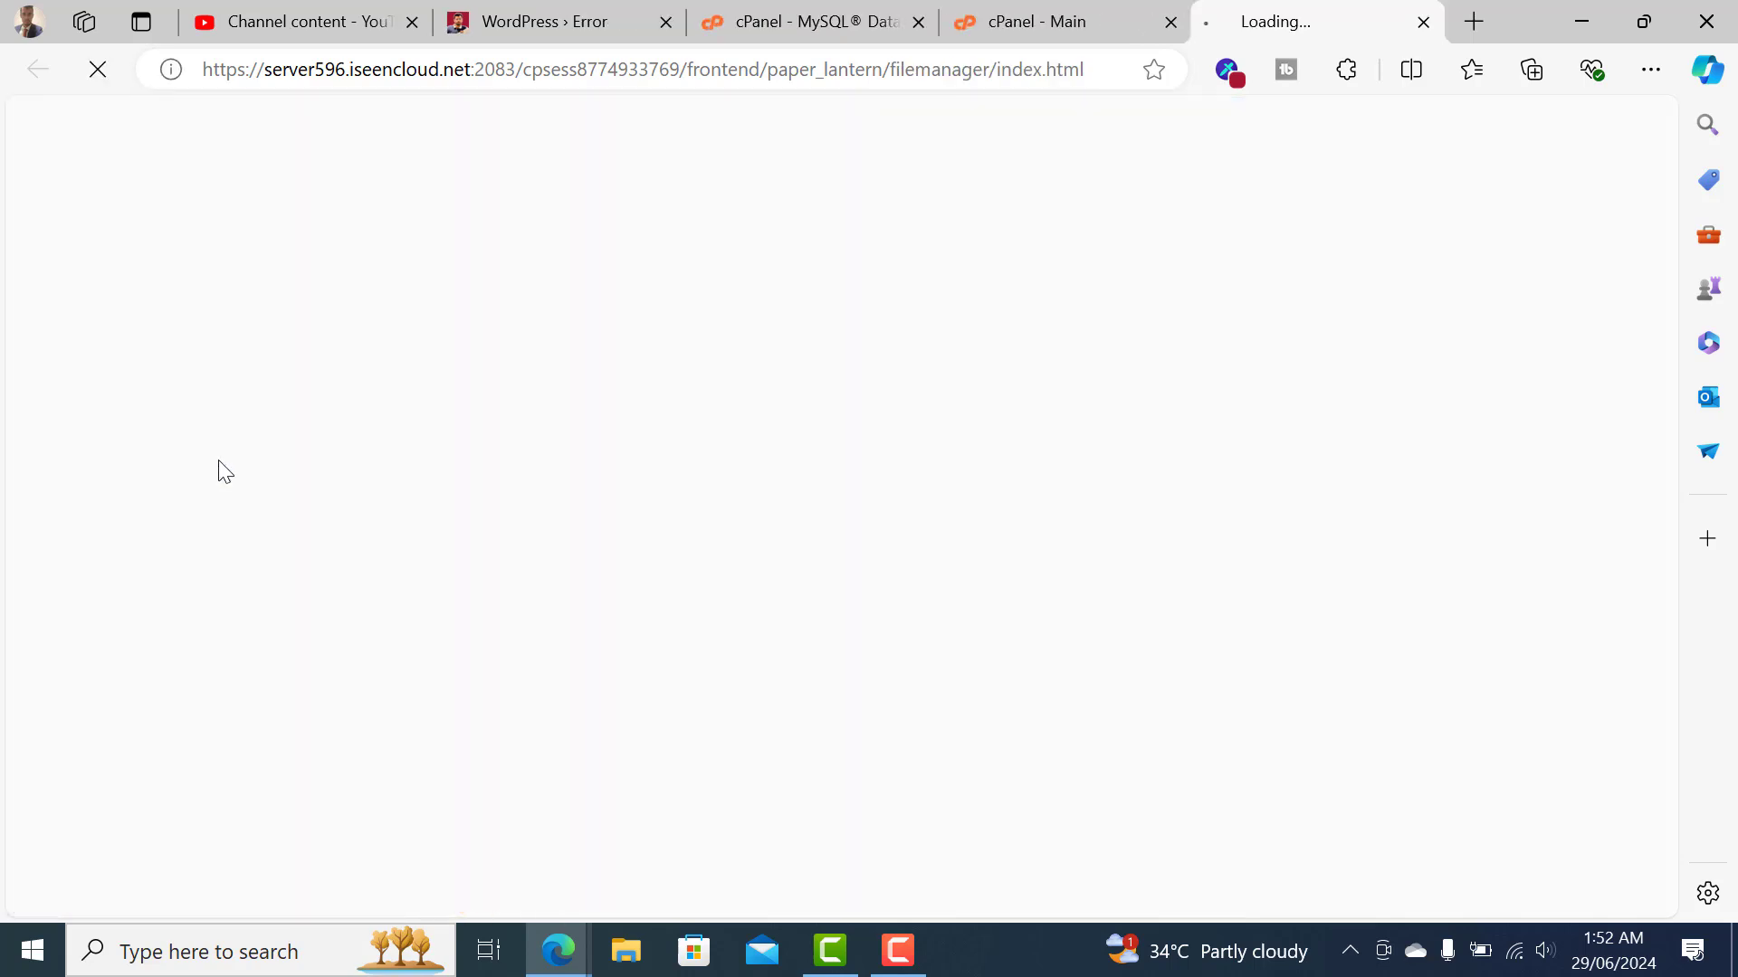
{"action": "scroll", "coordinate": [651, 539], "scroll_direction": "down", "scroll_amount": 2}
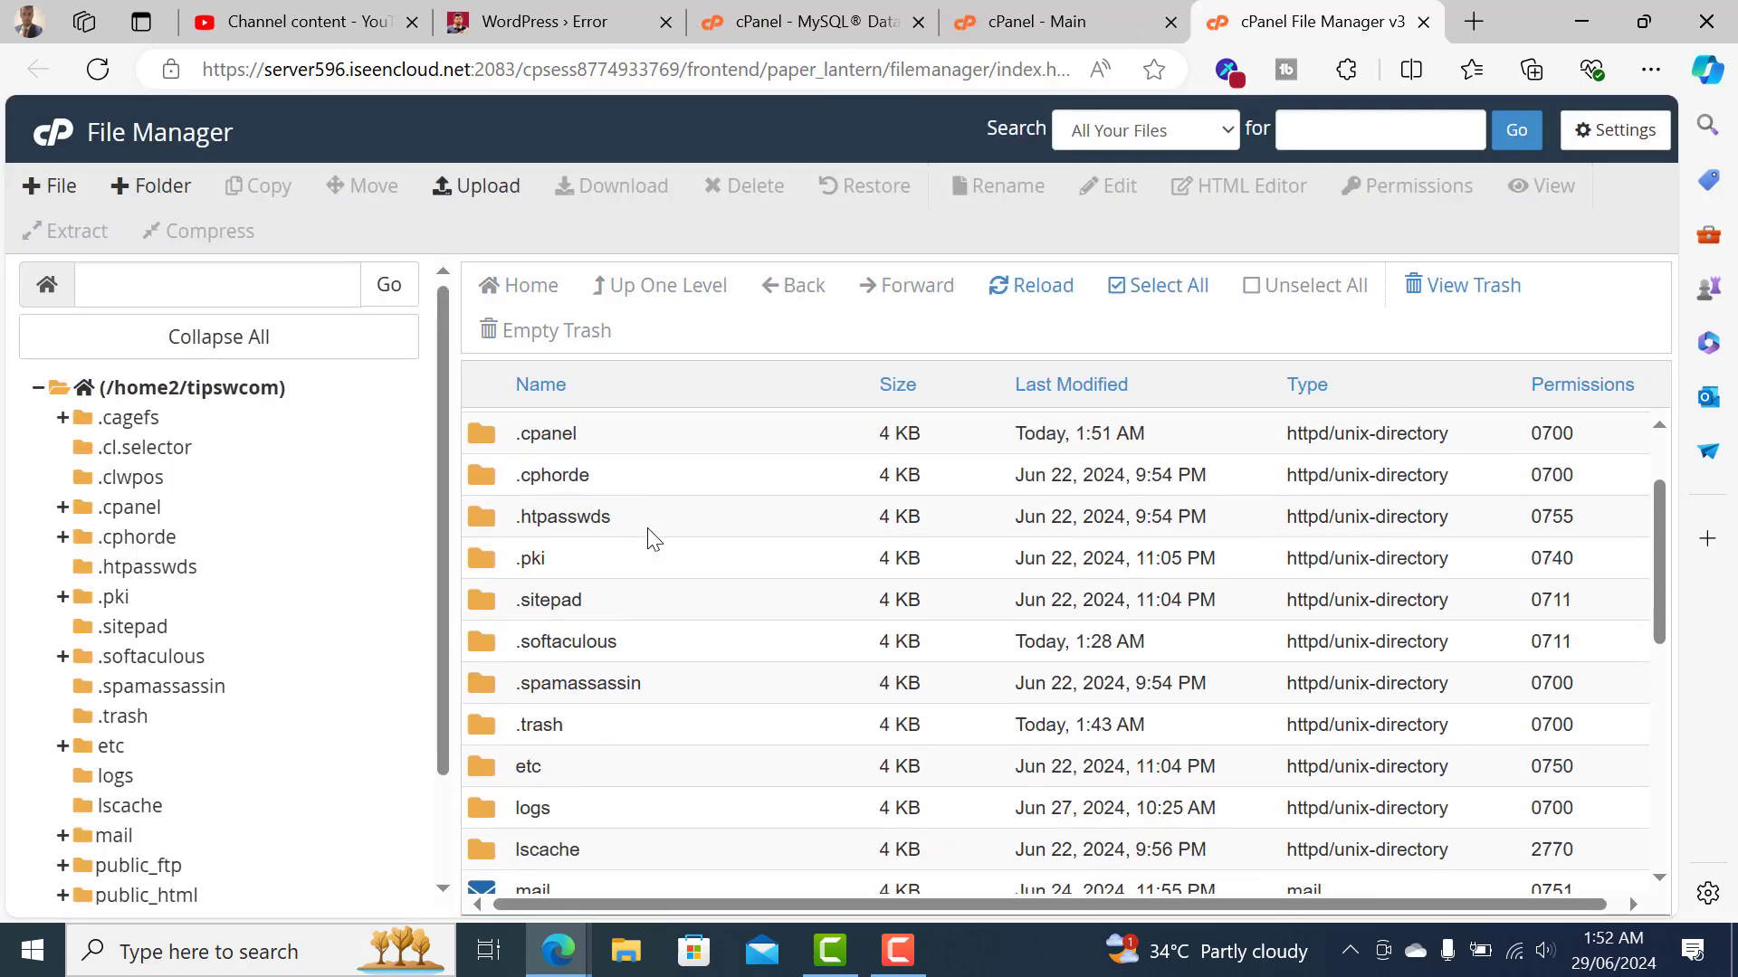
{"action": "scroll", "coordinate": [651, 539], "scroll_direction": "down", "scroll_amount": 3}
{"action": "double_click", "coordinate": [561, 696]}
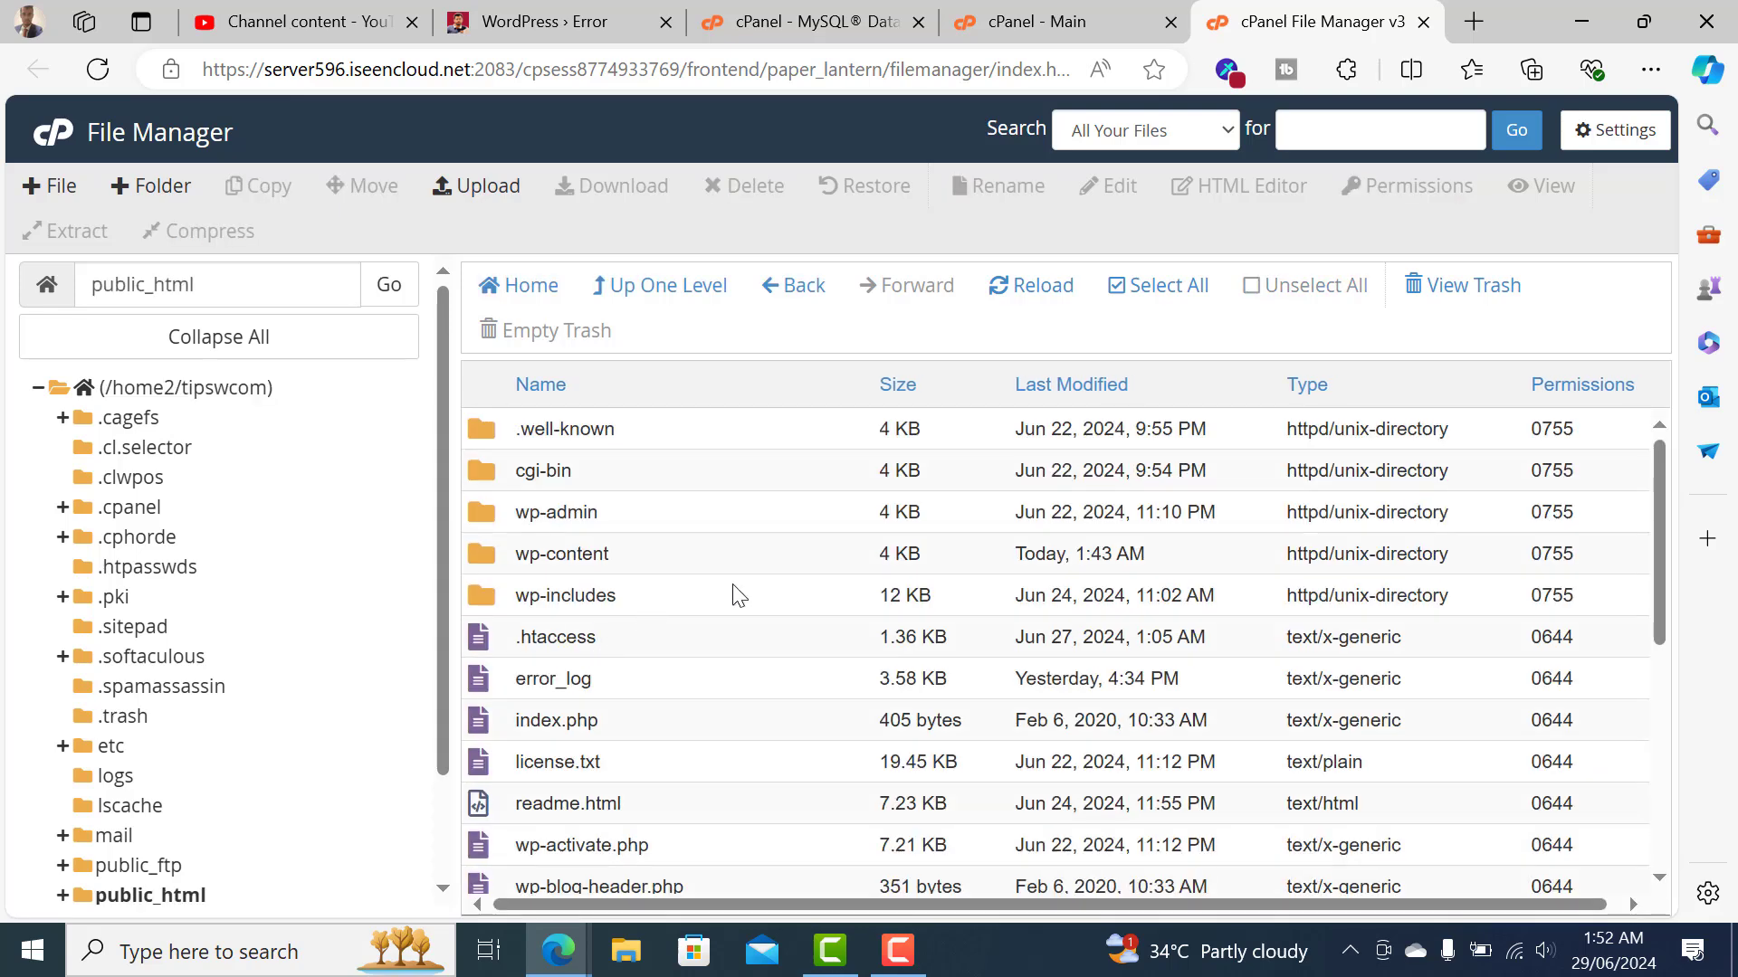
Download a backup of wp-config.php, then choose Edit for the same file.
{"action": "scroll", "coordinate": [819, 599], "scroll_direction": "down", "scroll_amount": 3}
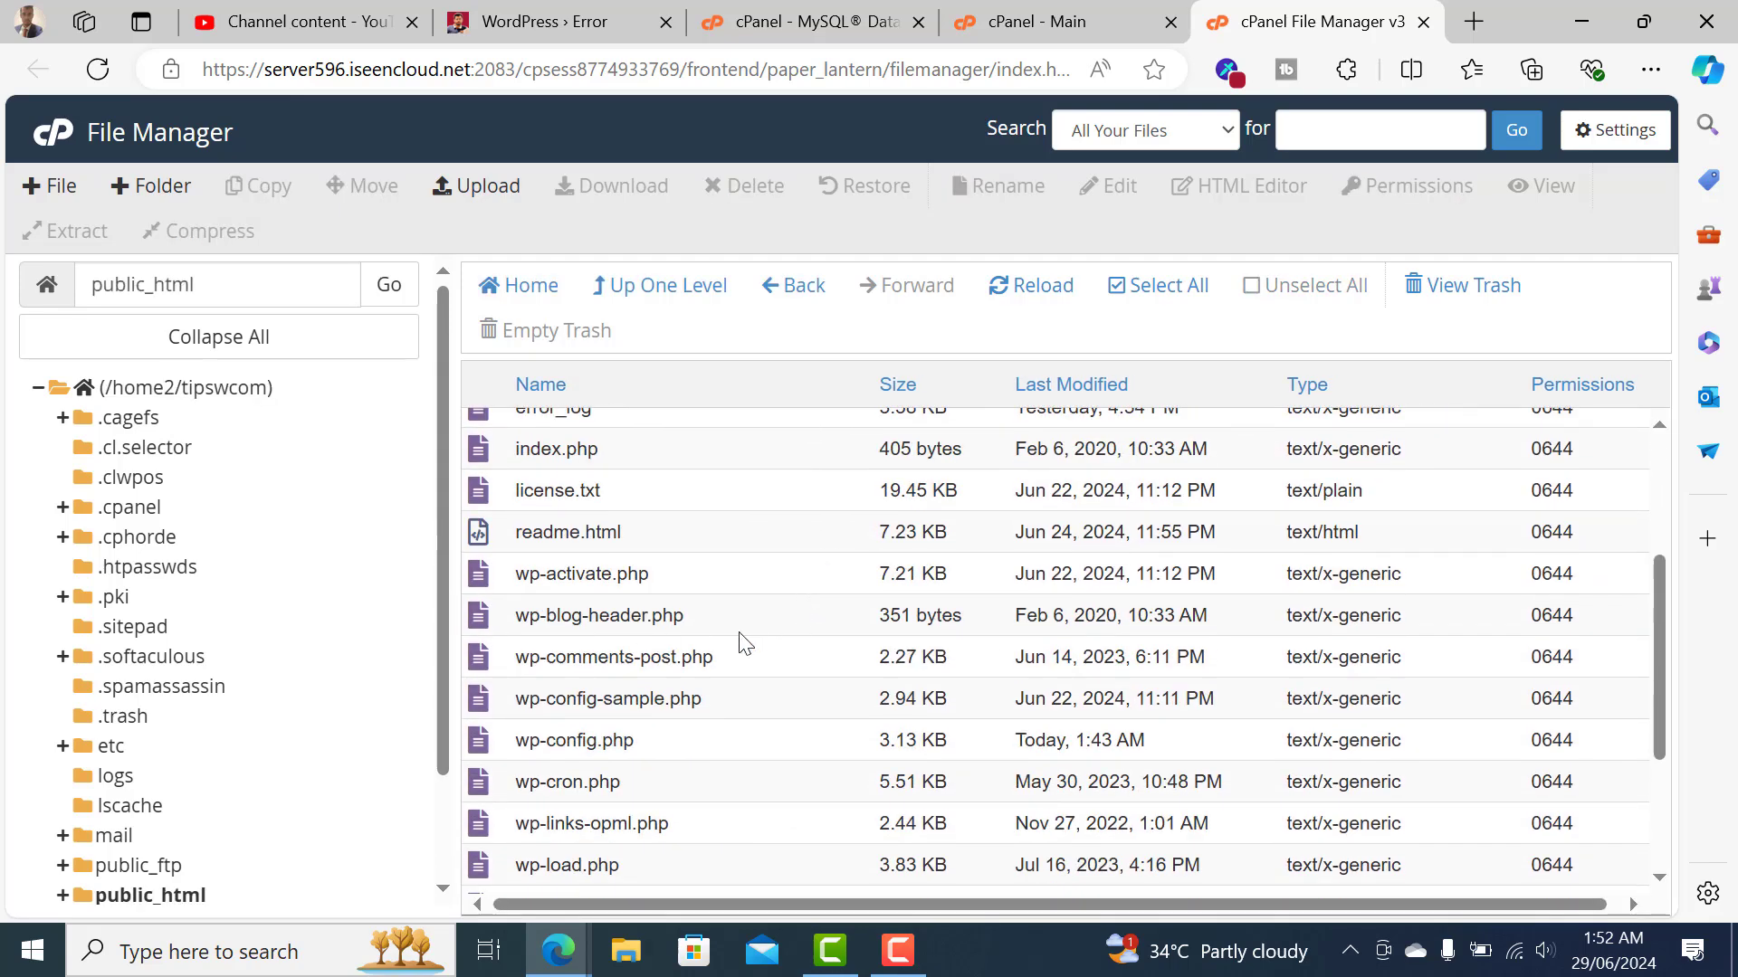
{"action": "scroll", "coordinate": [819, 654], "scroll_direction": "down", "scroll_amount": 2}
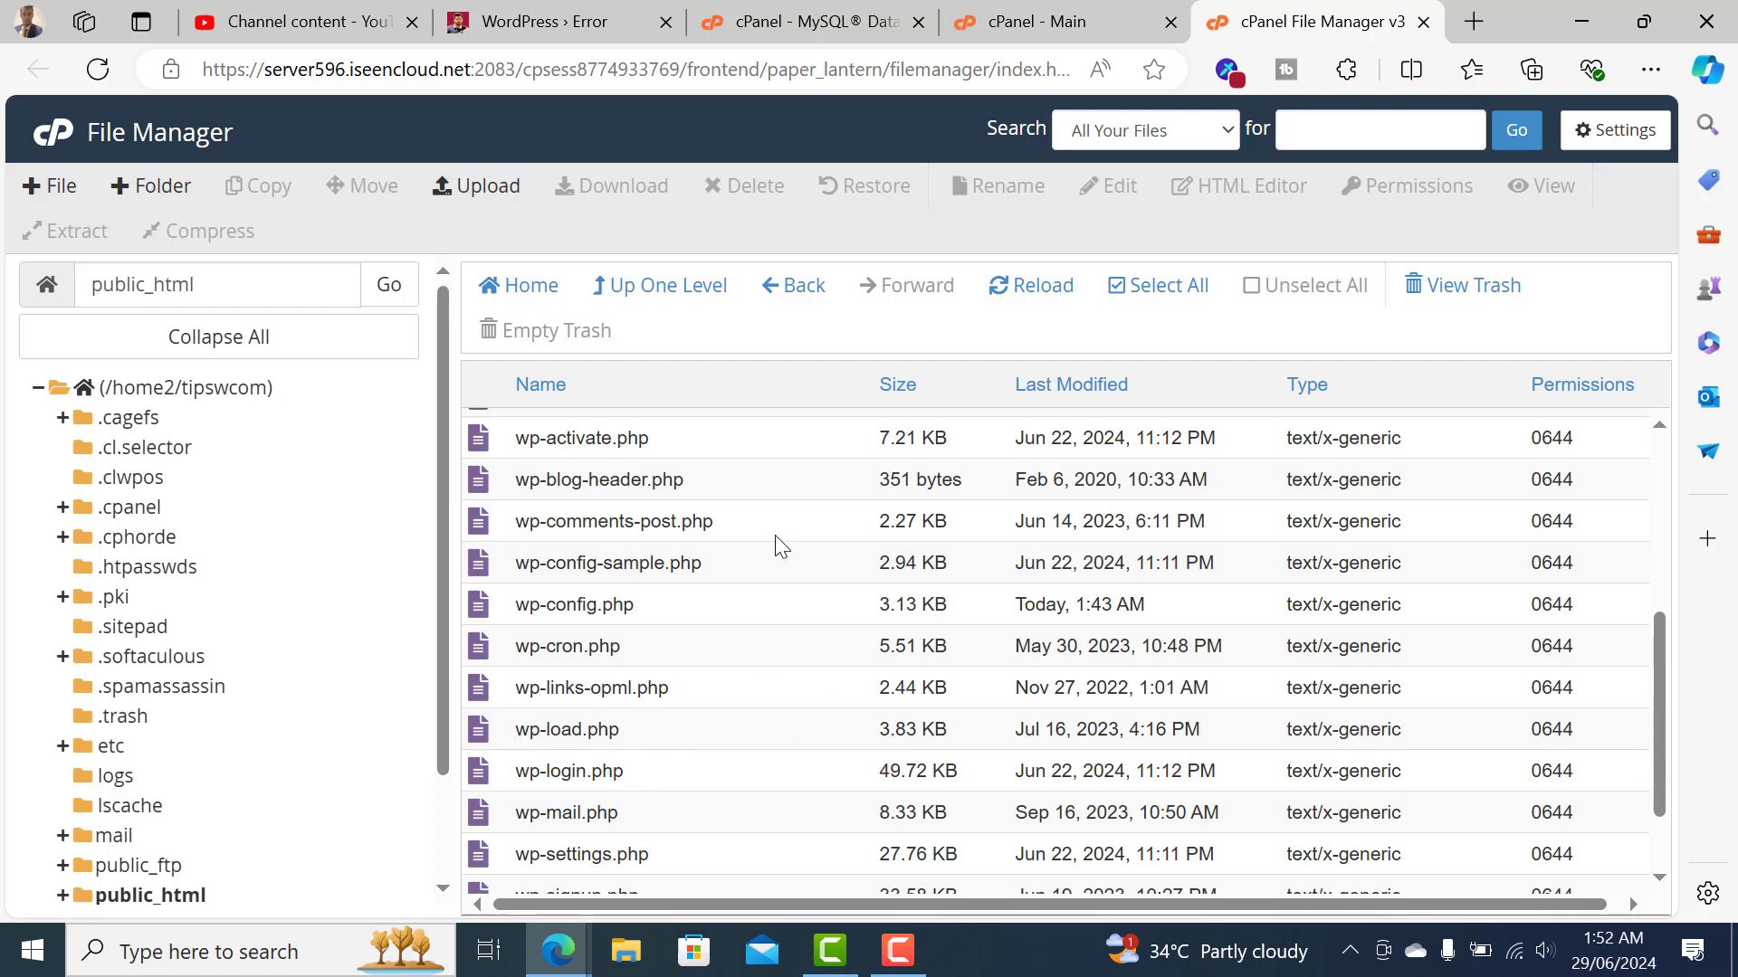
{"action": "scroll", "coordinate": [790, 579], "scroll_direction": "down", "scroll_amount": 2}
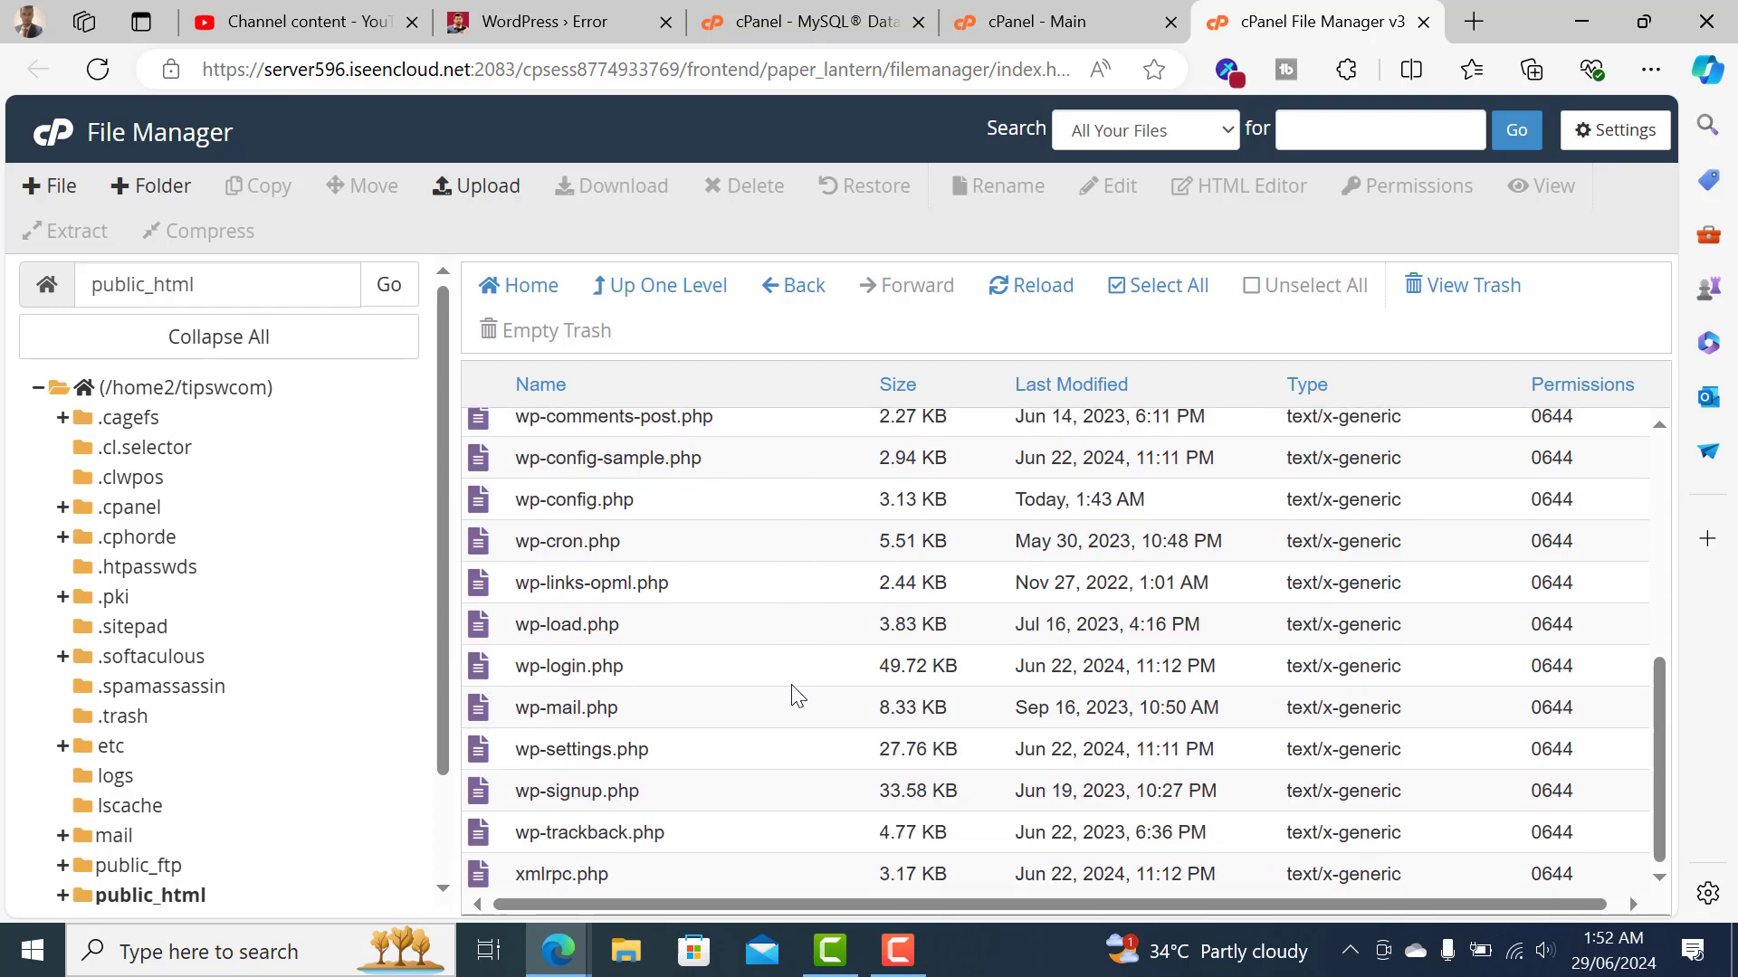
{"action": "triple_click", "coordinate": [531, 503]}
{"action": "right_click", "coordinate": [619, 500]}
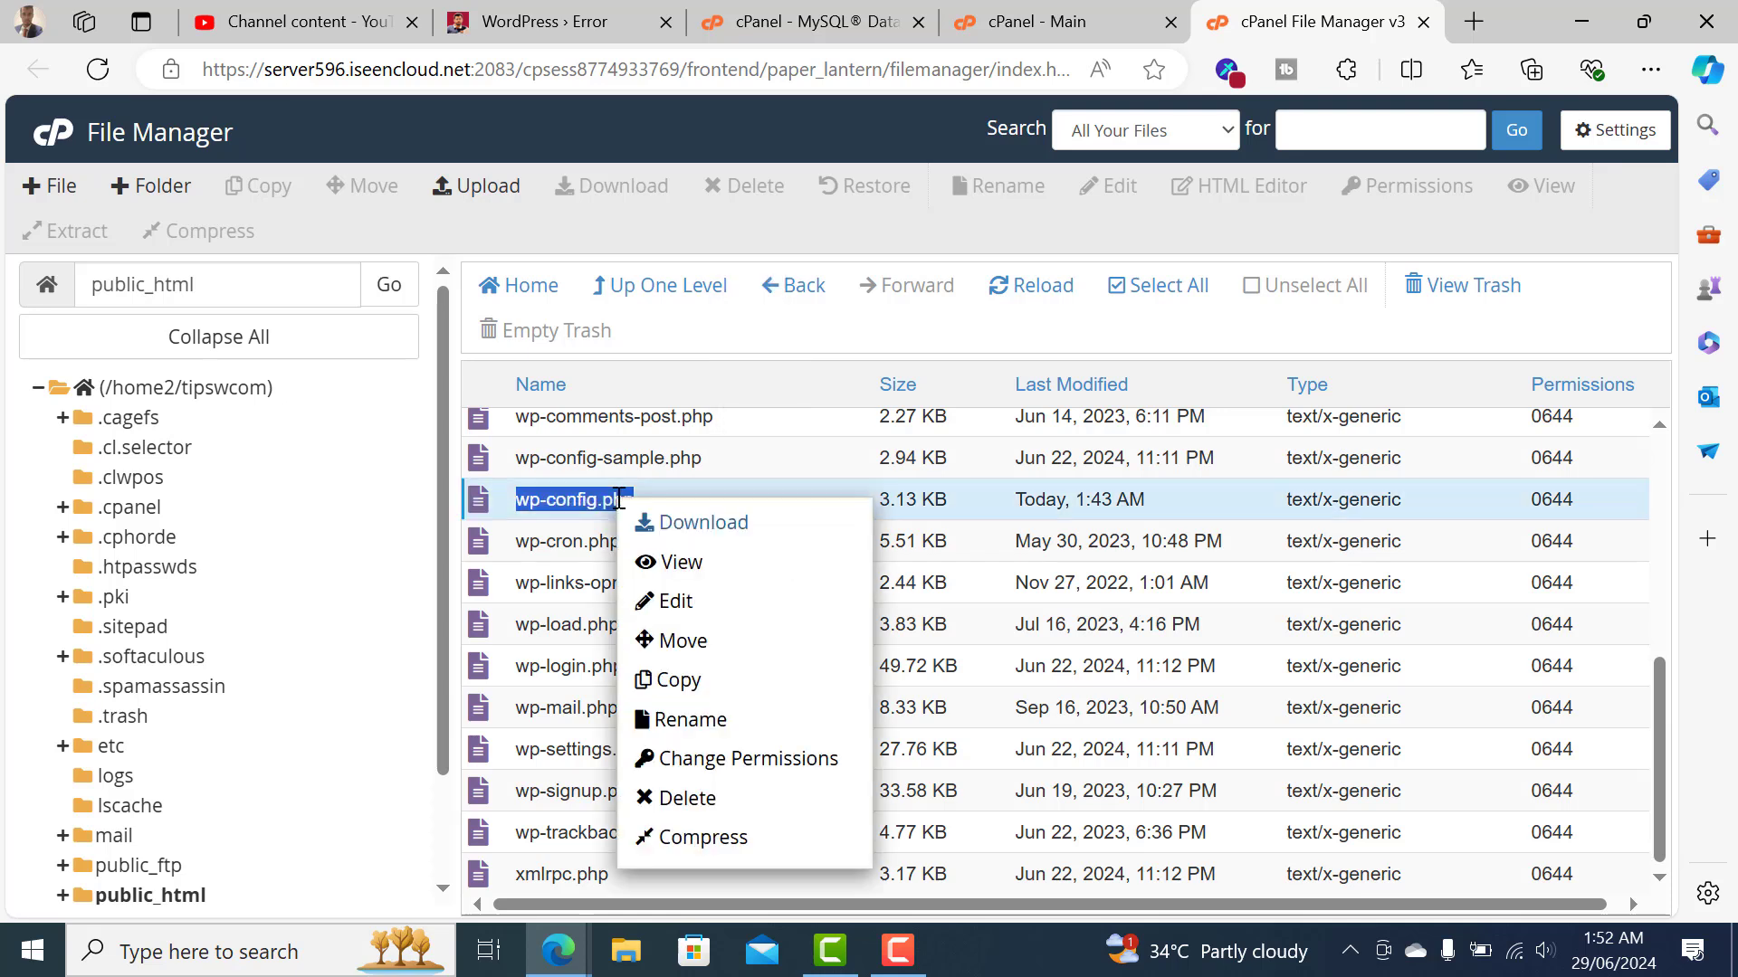
{"action": "left_click", "coordinate": [702, 531]}
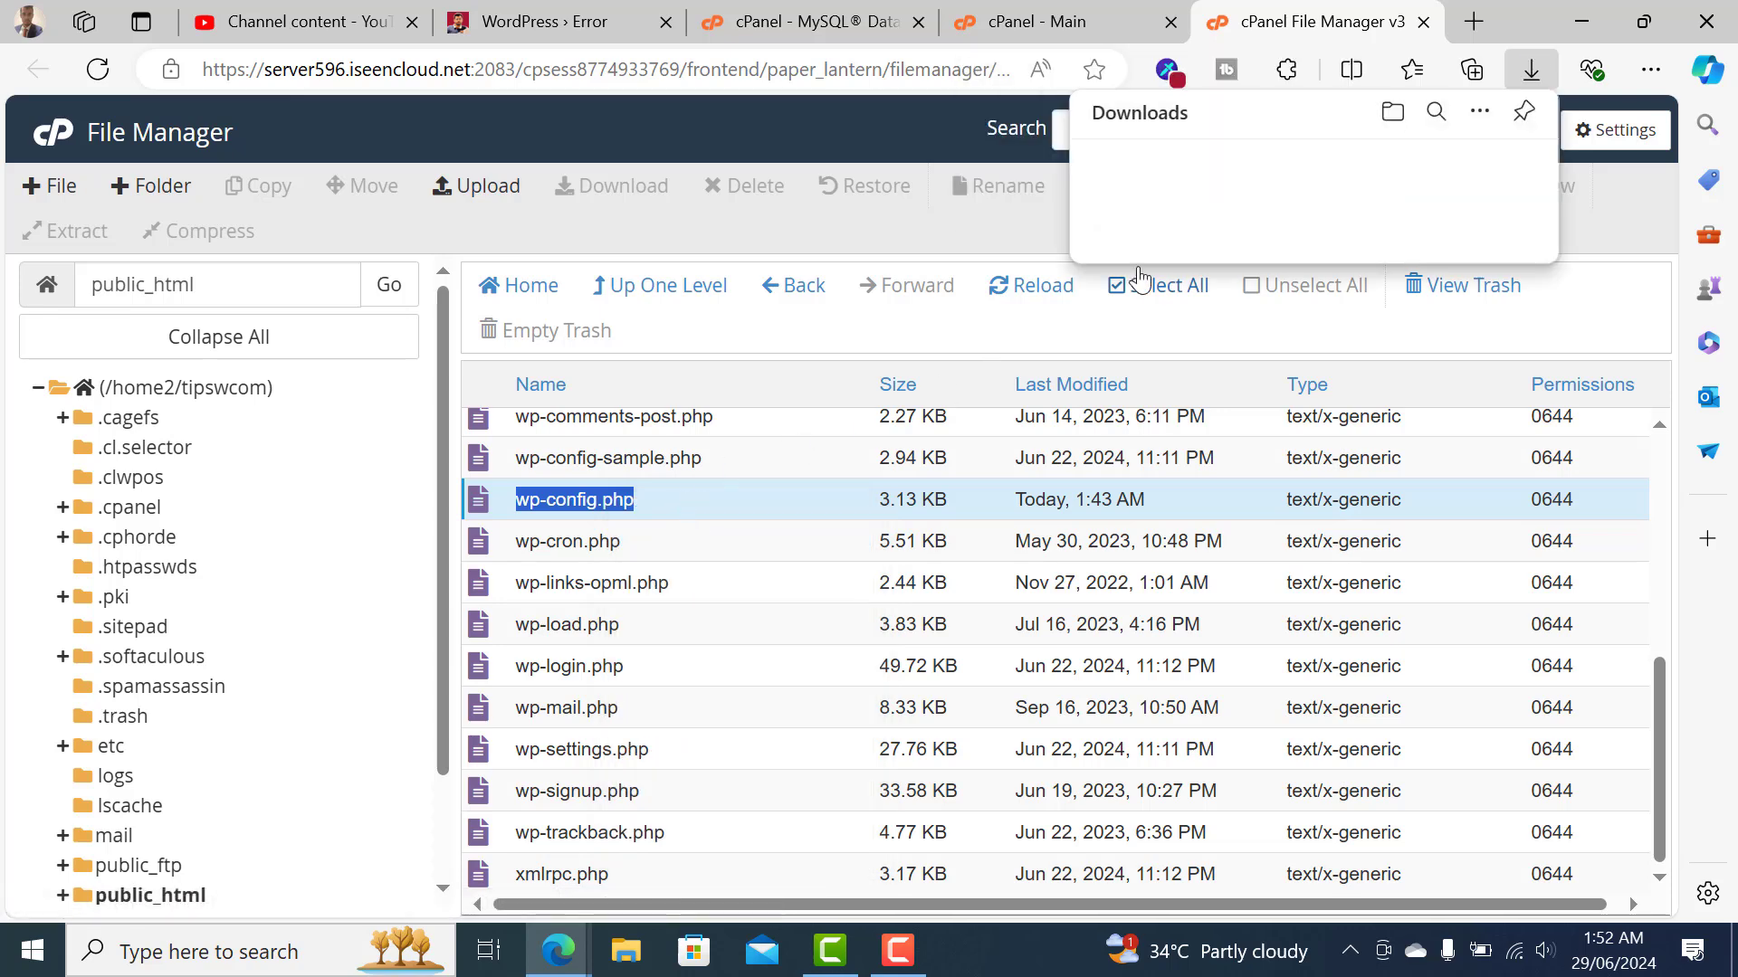
{"action": "left_click", "coordinate": [545, 514]}
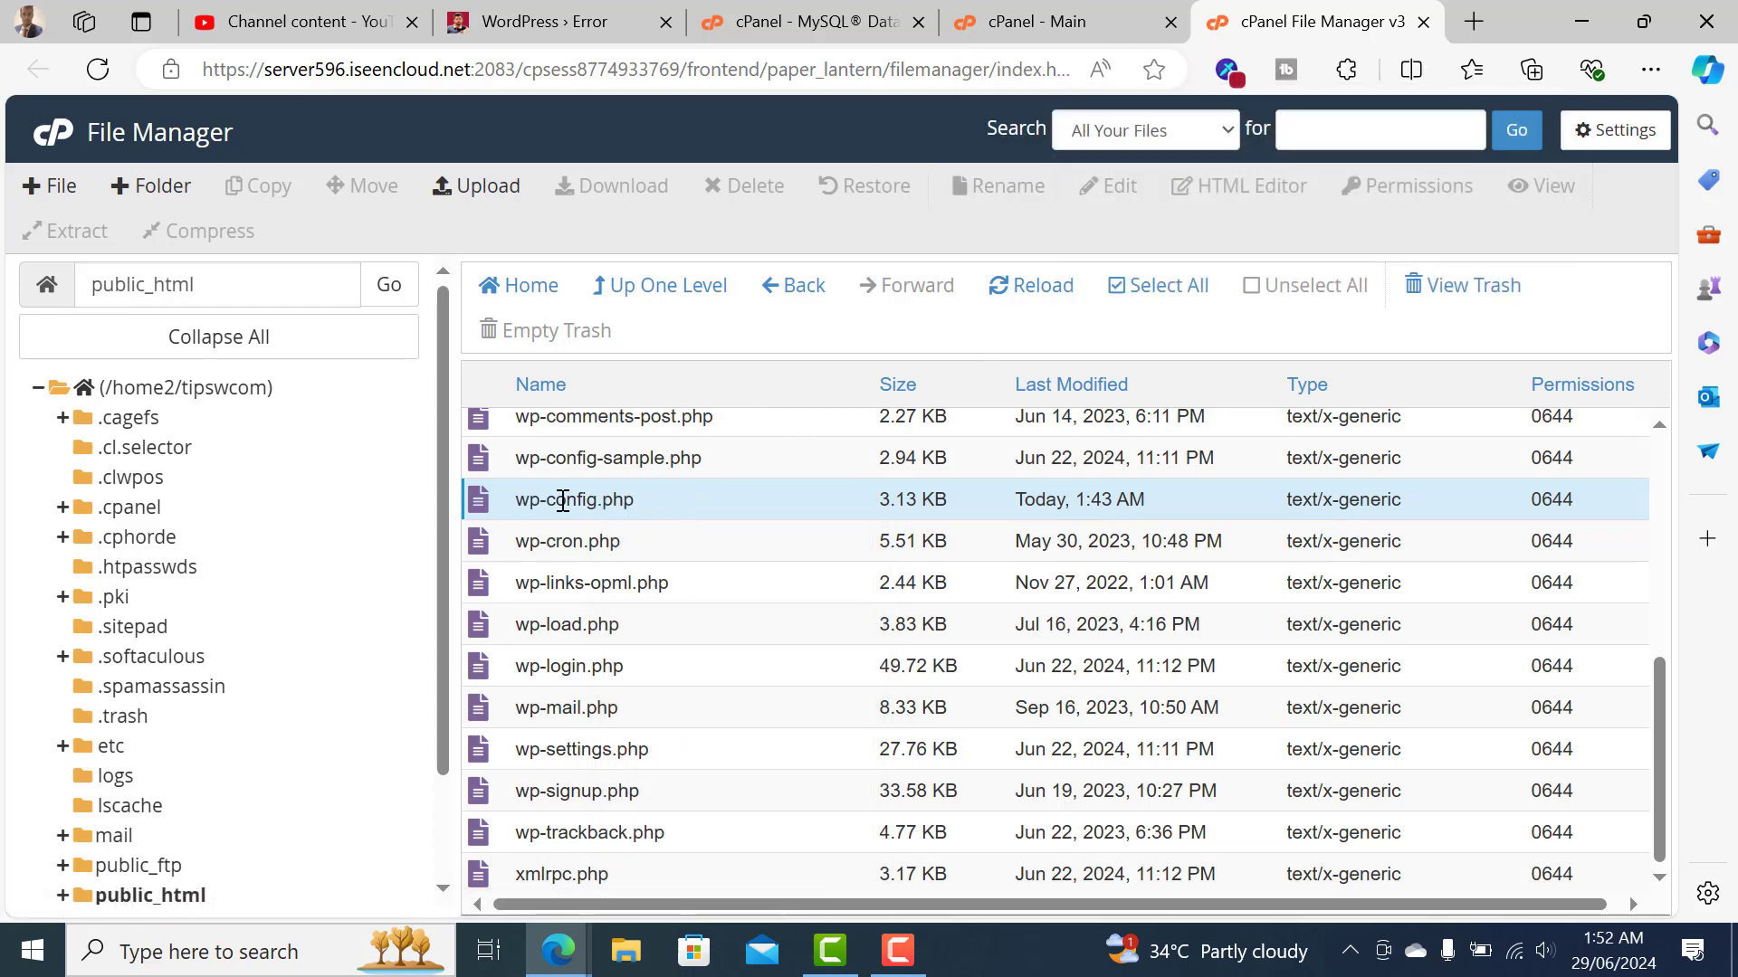
{"action": "right_click", "coordinate": [562, 500]}
{"action": "left_click", "coordinate": [623, 590]}
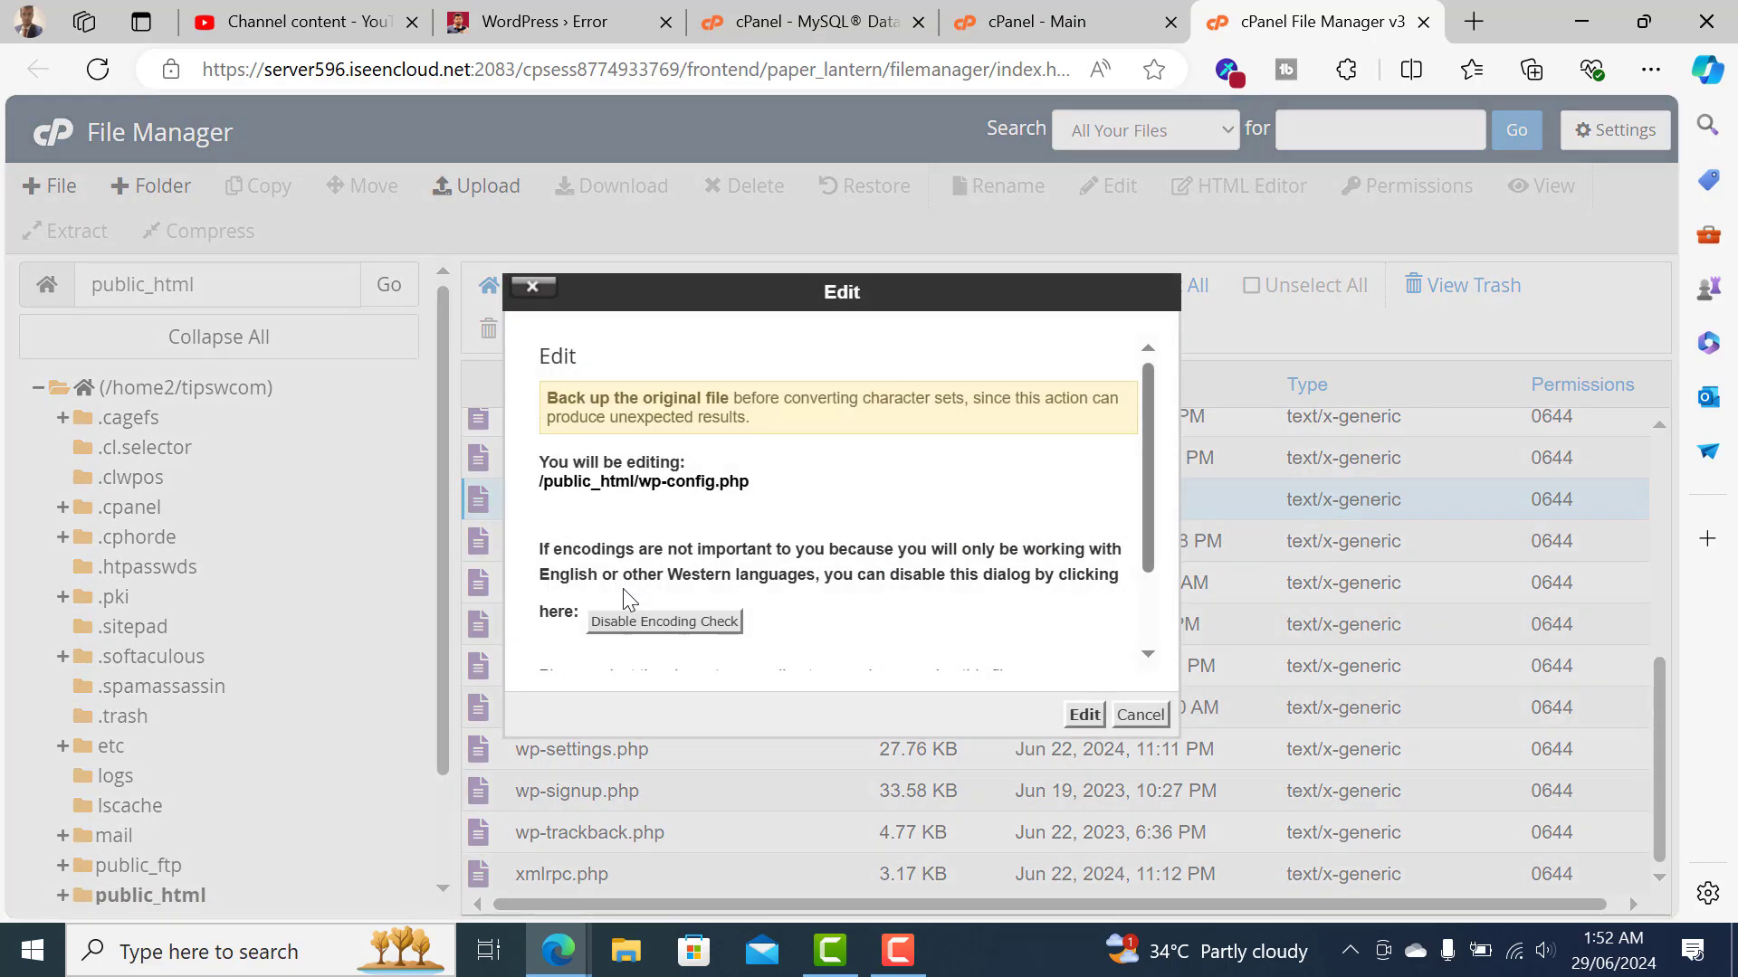
Open wp-config.php in the editor and locate the database settings on lines 20 to 35.
{"action": "left_click", "coordinate": [1084, 715]}
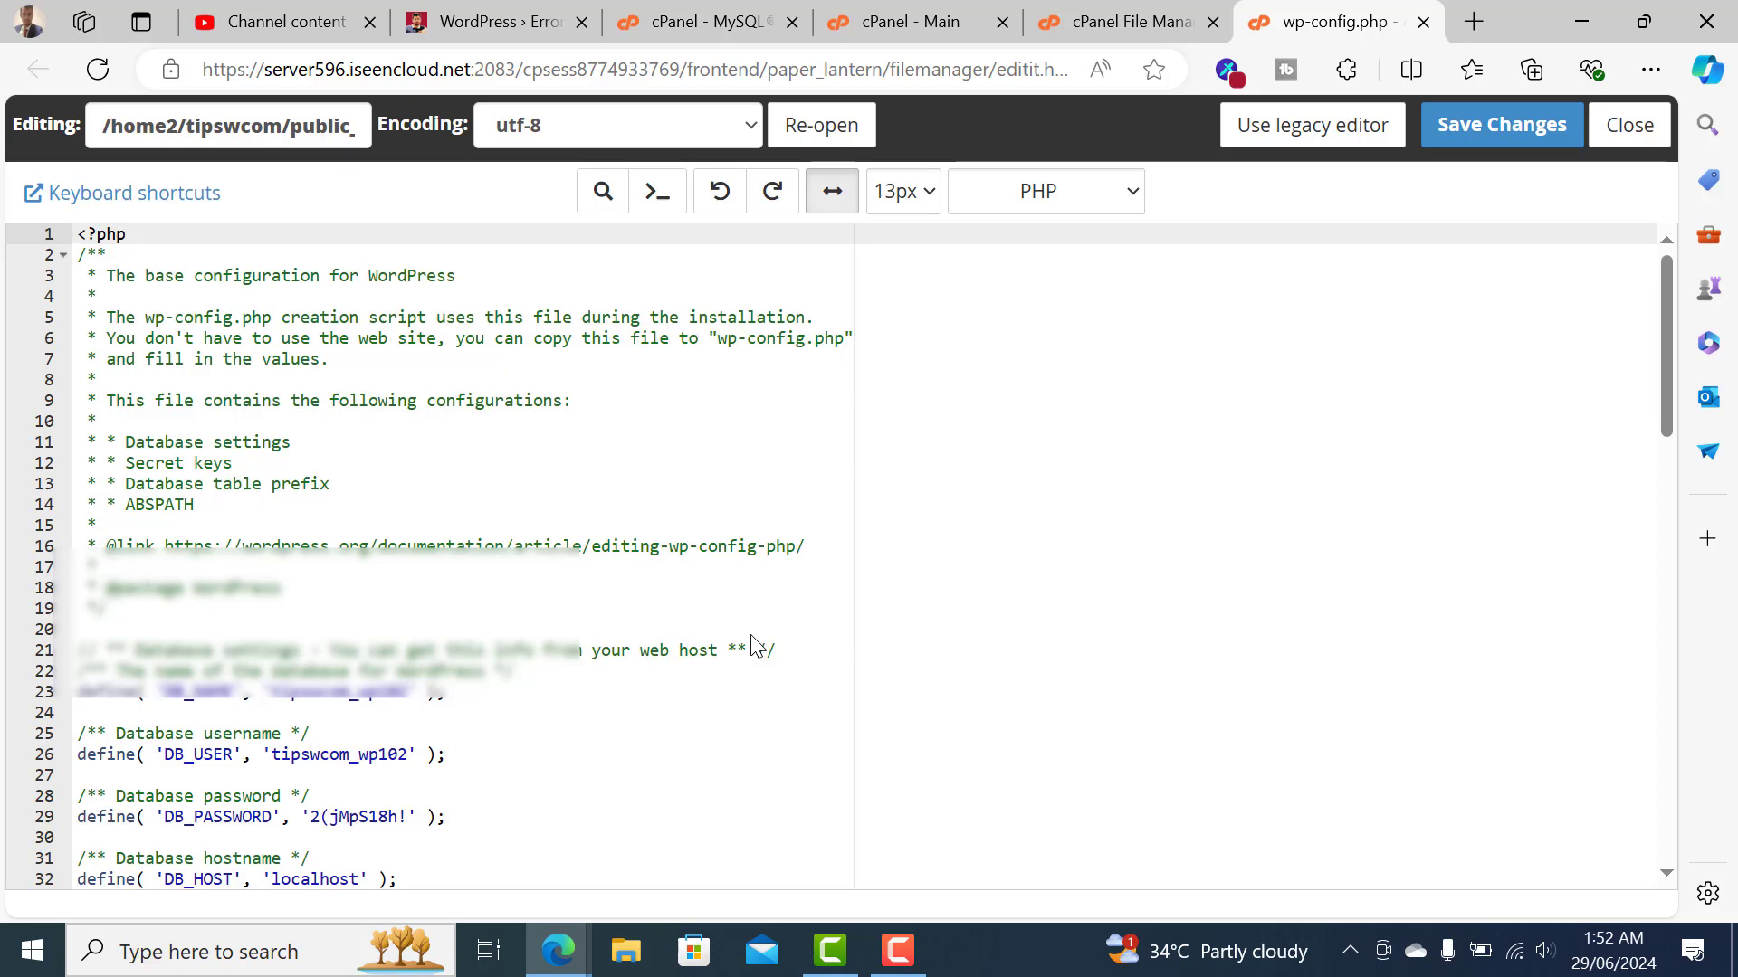
{"action": "scroll", "coordinate": [633, 512], "scroll_direction": "down", "scroll_amount": 4}
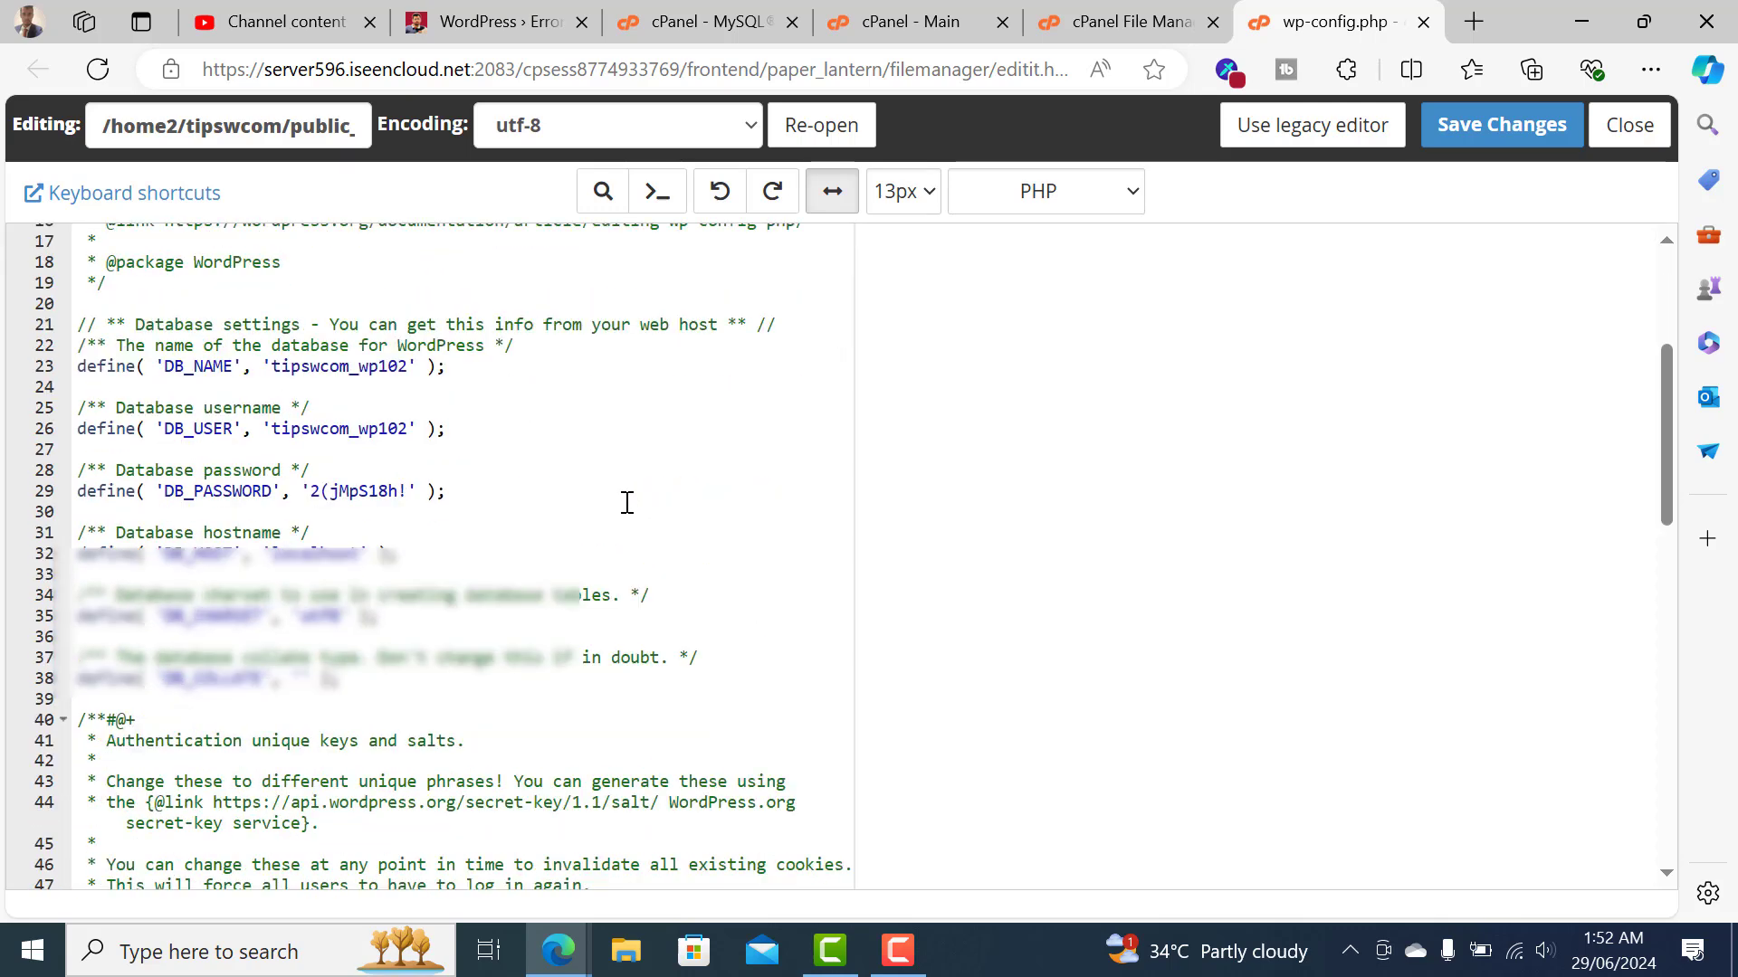
{"action": "scroll", "coordinate": [139, 363], "scroll_direction": "up", "scroll_amount": 4}
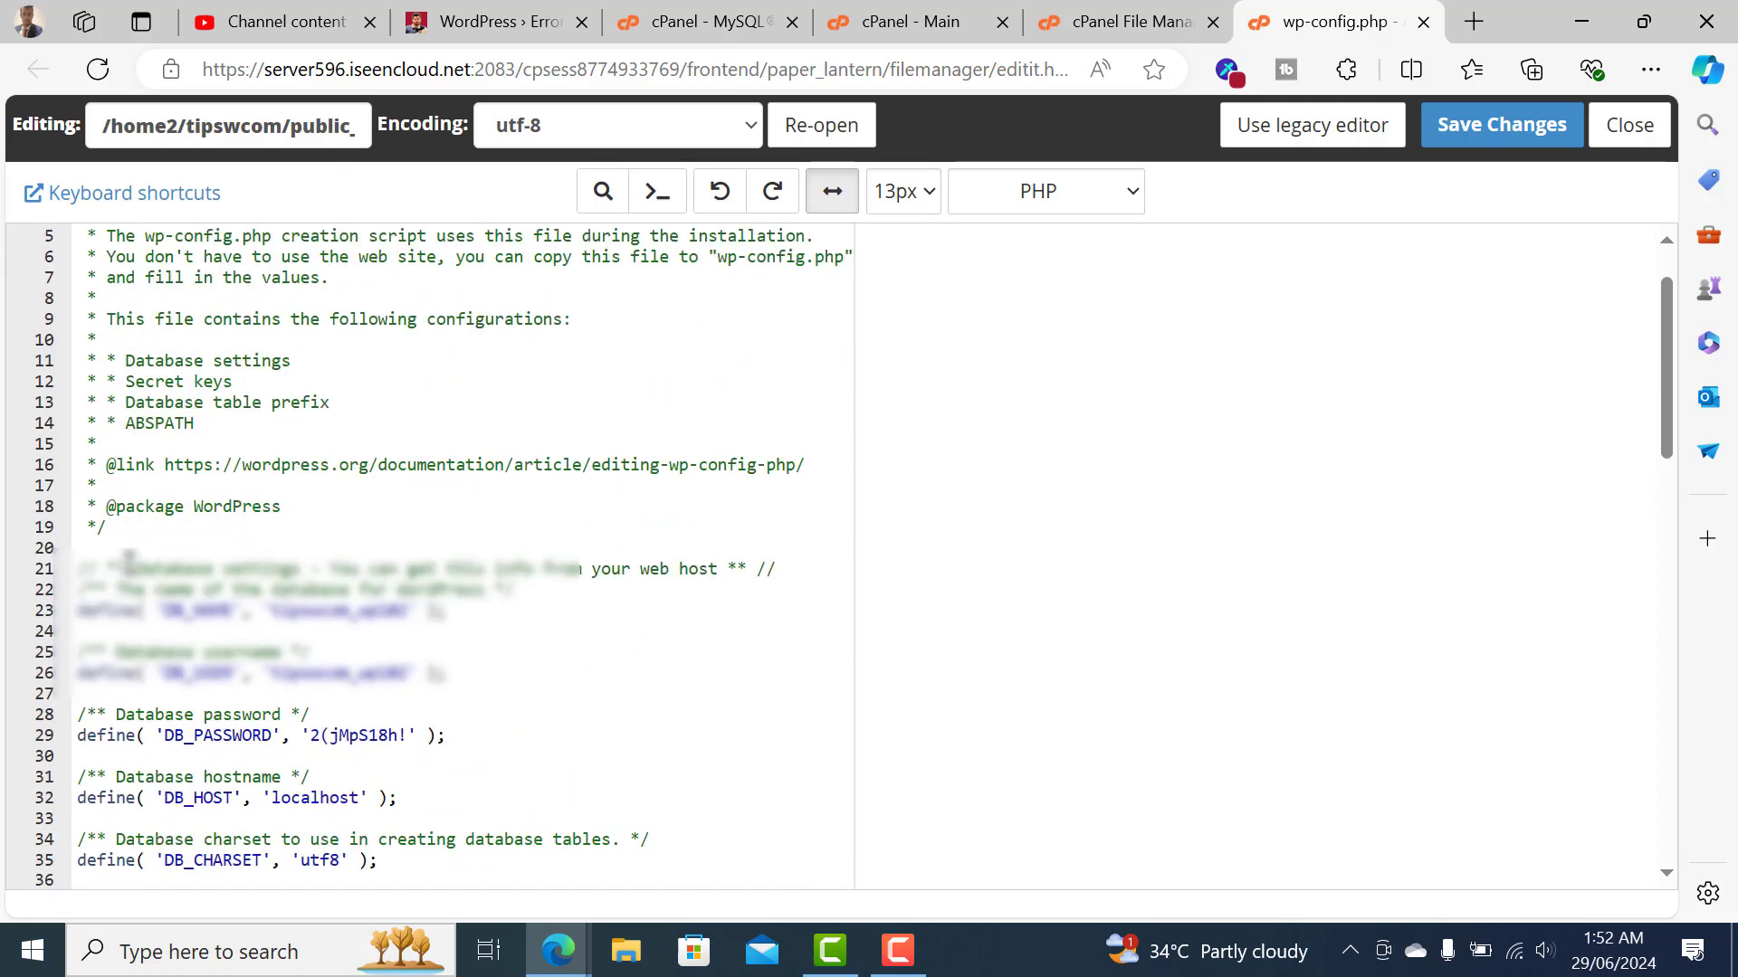
{"action": "left_click_drag", "start_coordinate": [115, 552], "coordinate": [619, 879]}
{"action": "left_click", "coordinate": [773, 642]}
{"action": "scroll", "coordinate": [615, 651], "scroll_direction": "down", "scroll_amount": 1}
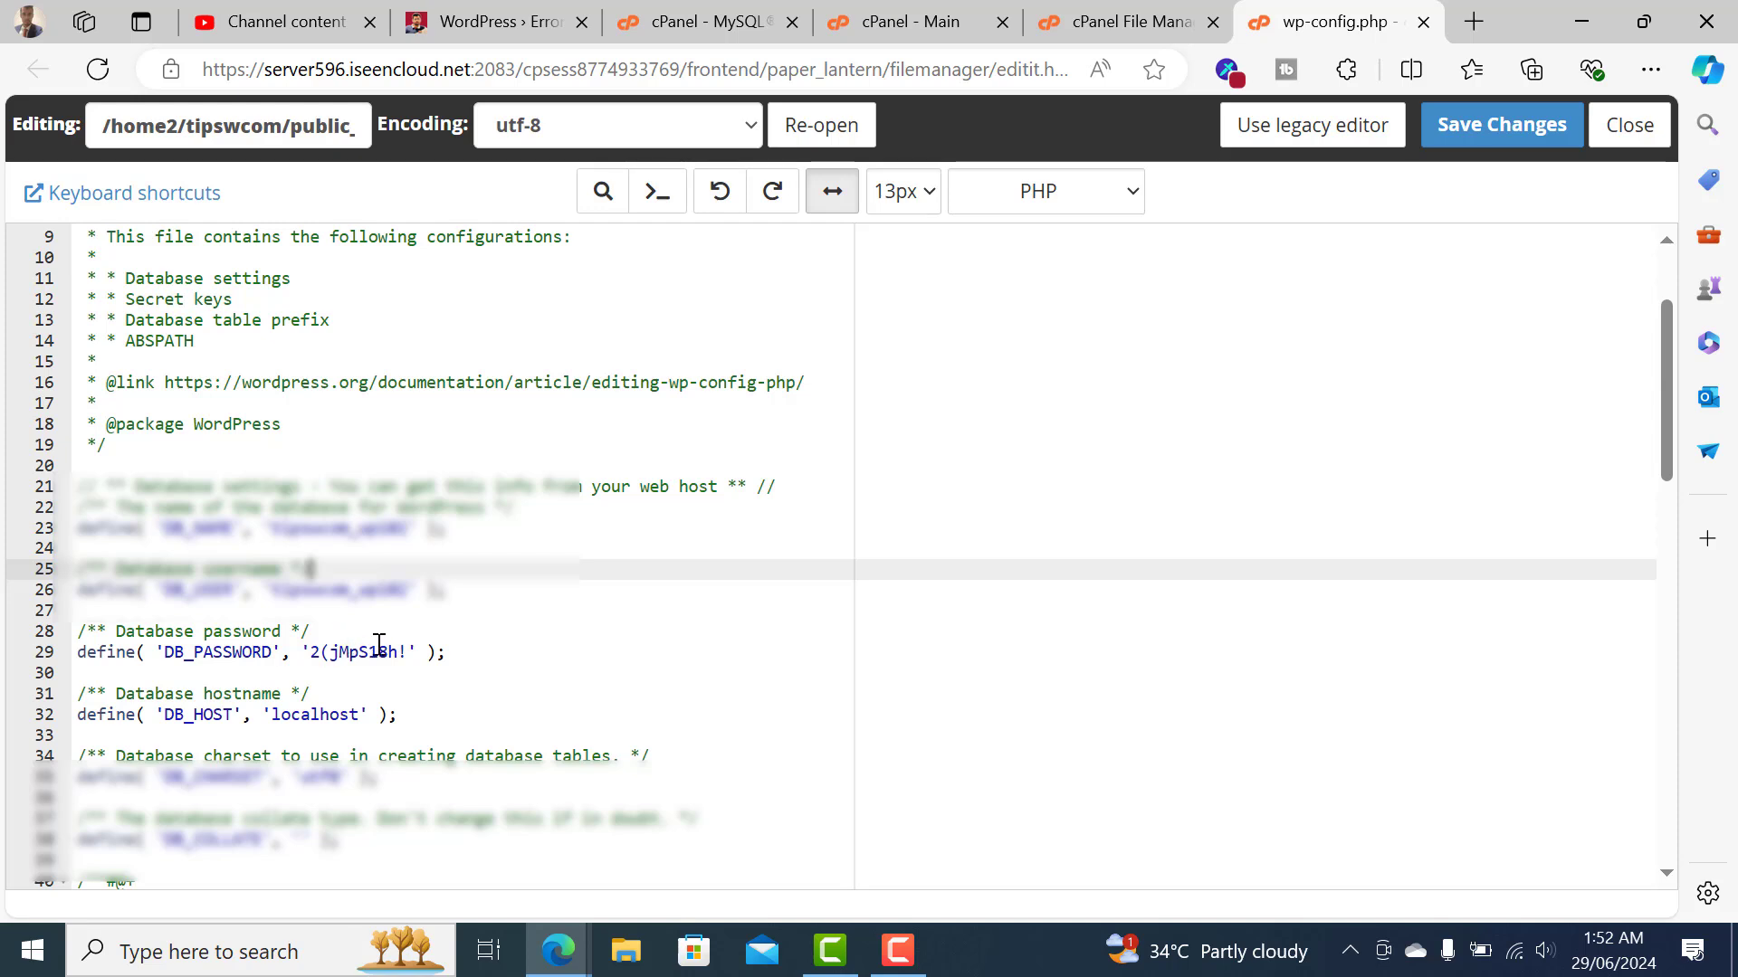
Replace the DB_PASSWORD value with the new database password, save, and close the editor.
{"action": "left_click", "coordinate": [406, 639]}
{"action": "left_click", "coordinate": [412, 659]}
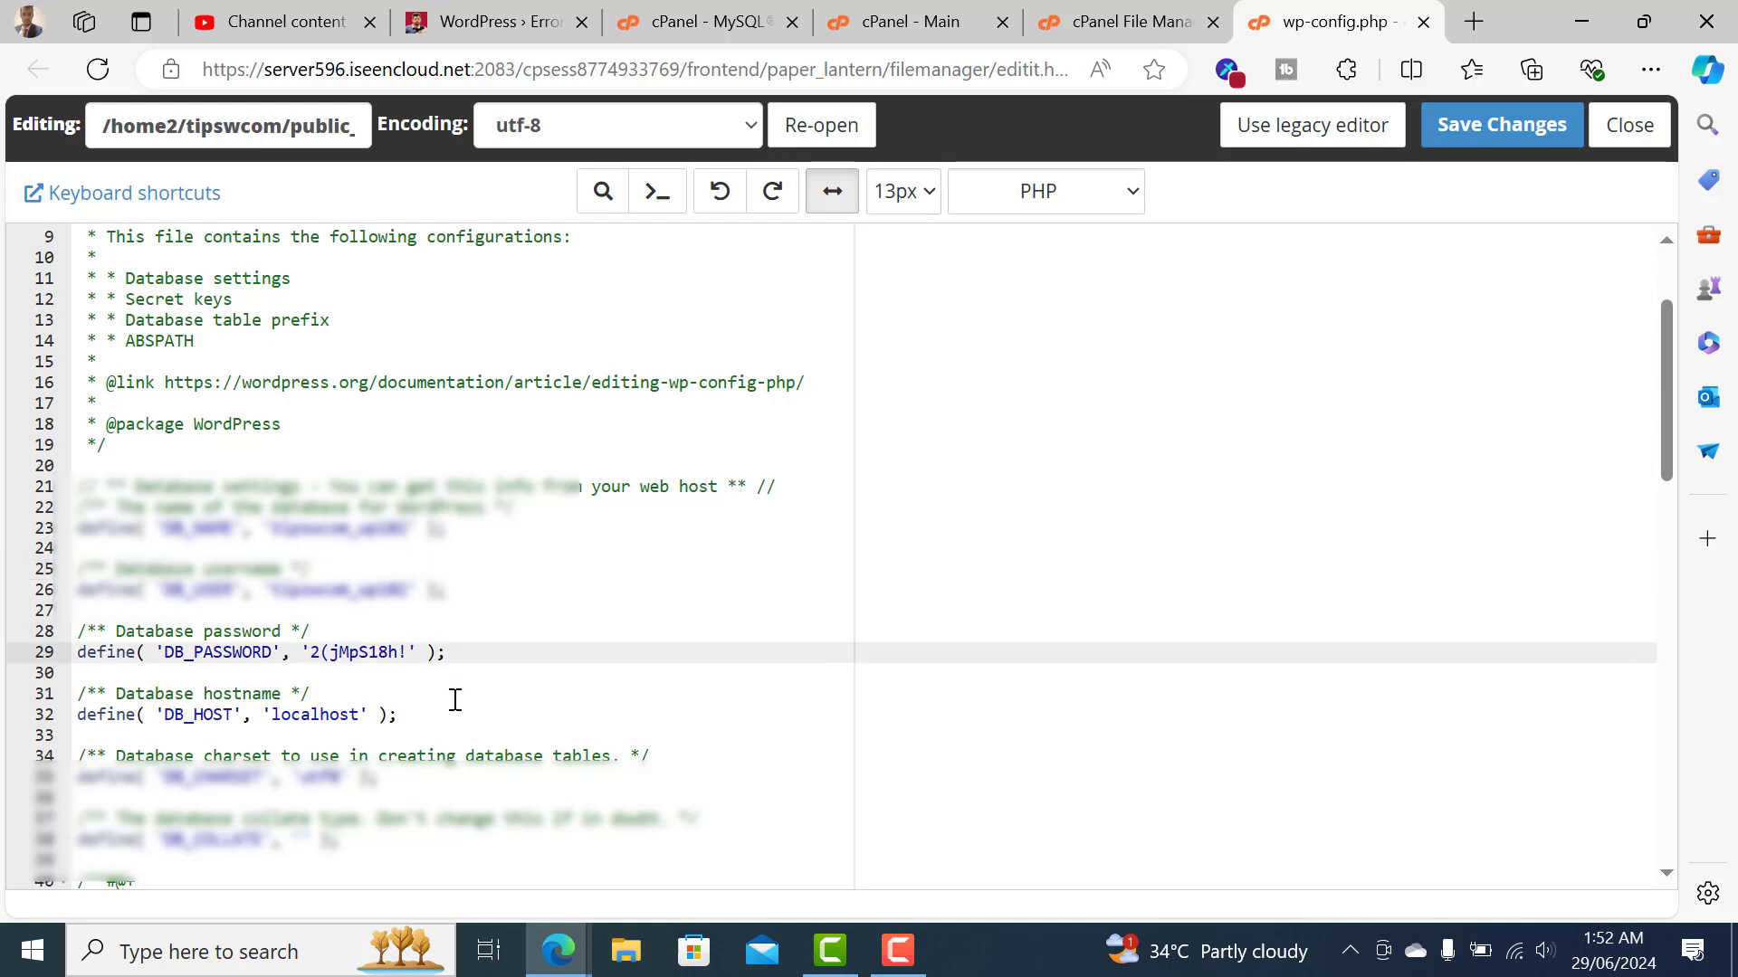
{"action": "key", "text": "BackSpace"}
{"action": "key", "text": "BackSpace"}
{"action": "key", "text": "BackSpace"}
{"action": "key", "text": "BackSpace"}
{"action": "key", "text": "BackSpace"}
{"action": "key", "text": "BackSpace"}
{"action": "key", "text": "BackSpace"}
{"action": "key", "text": "BackSpace"}
{"action": "key", "text": "BackSpace"}
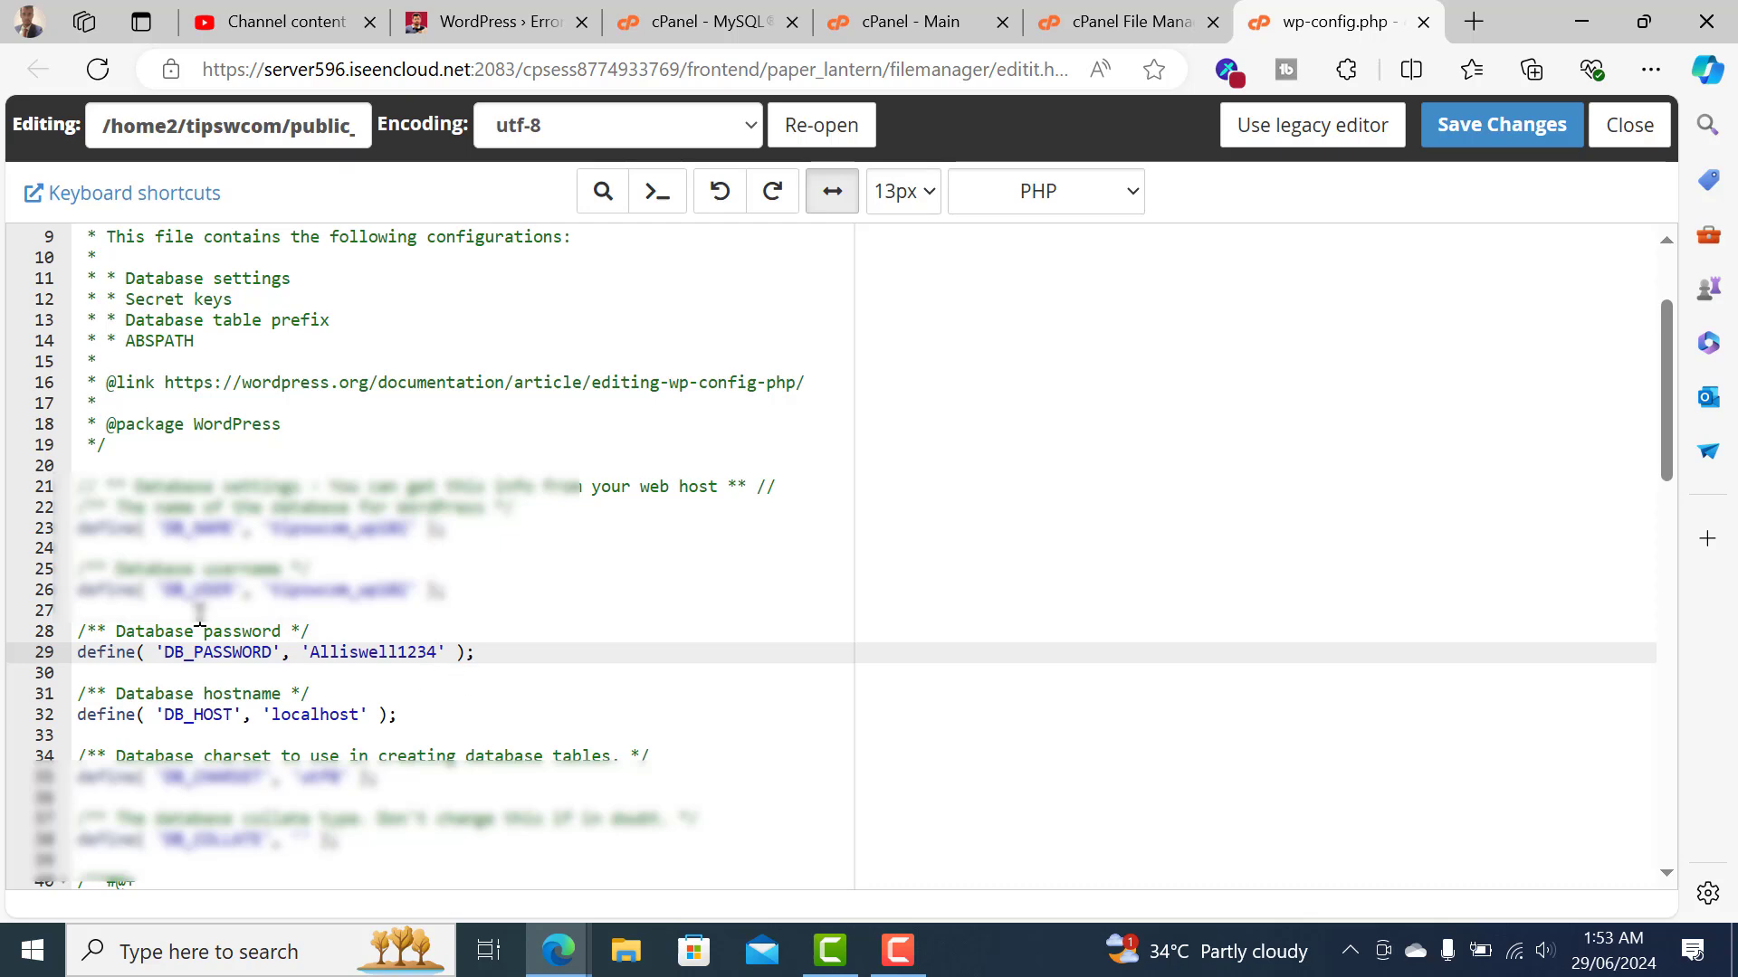
{"action": "left_click", "coordinate": [1502, 137]}
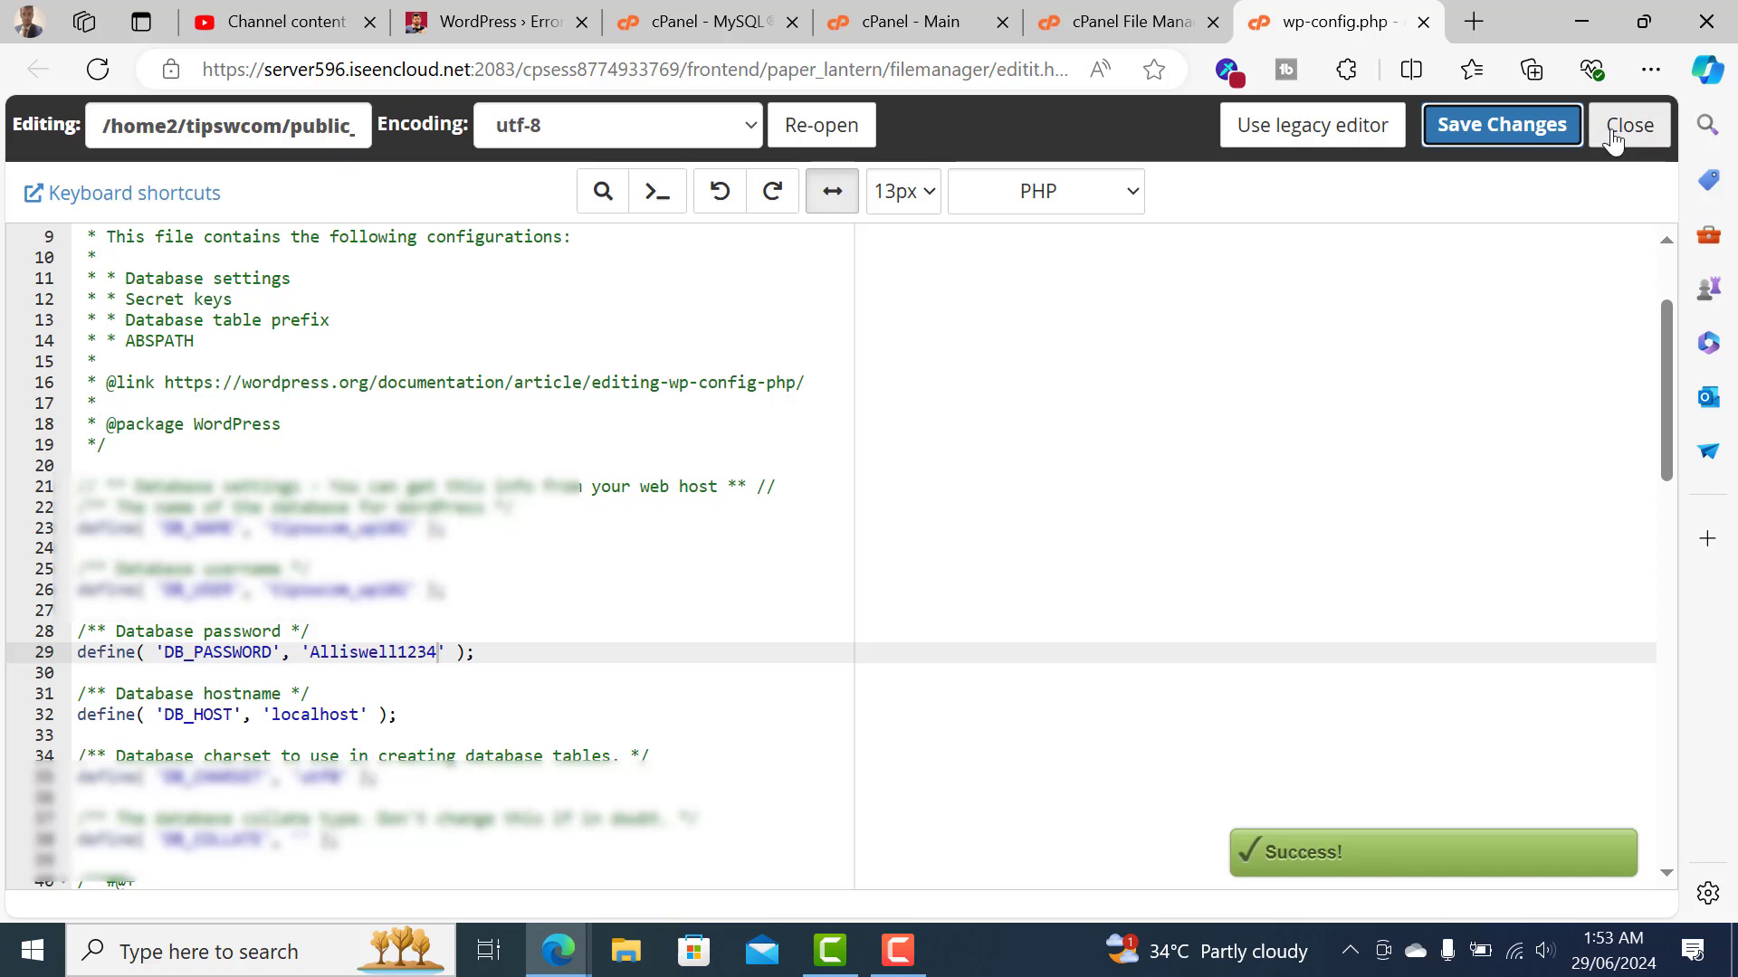
{"action": "left_click", "coordinate": [1612, 140]}
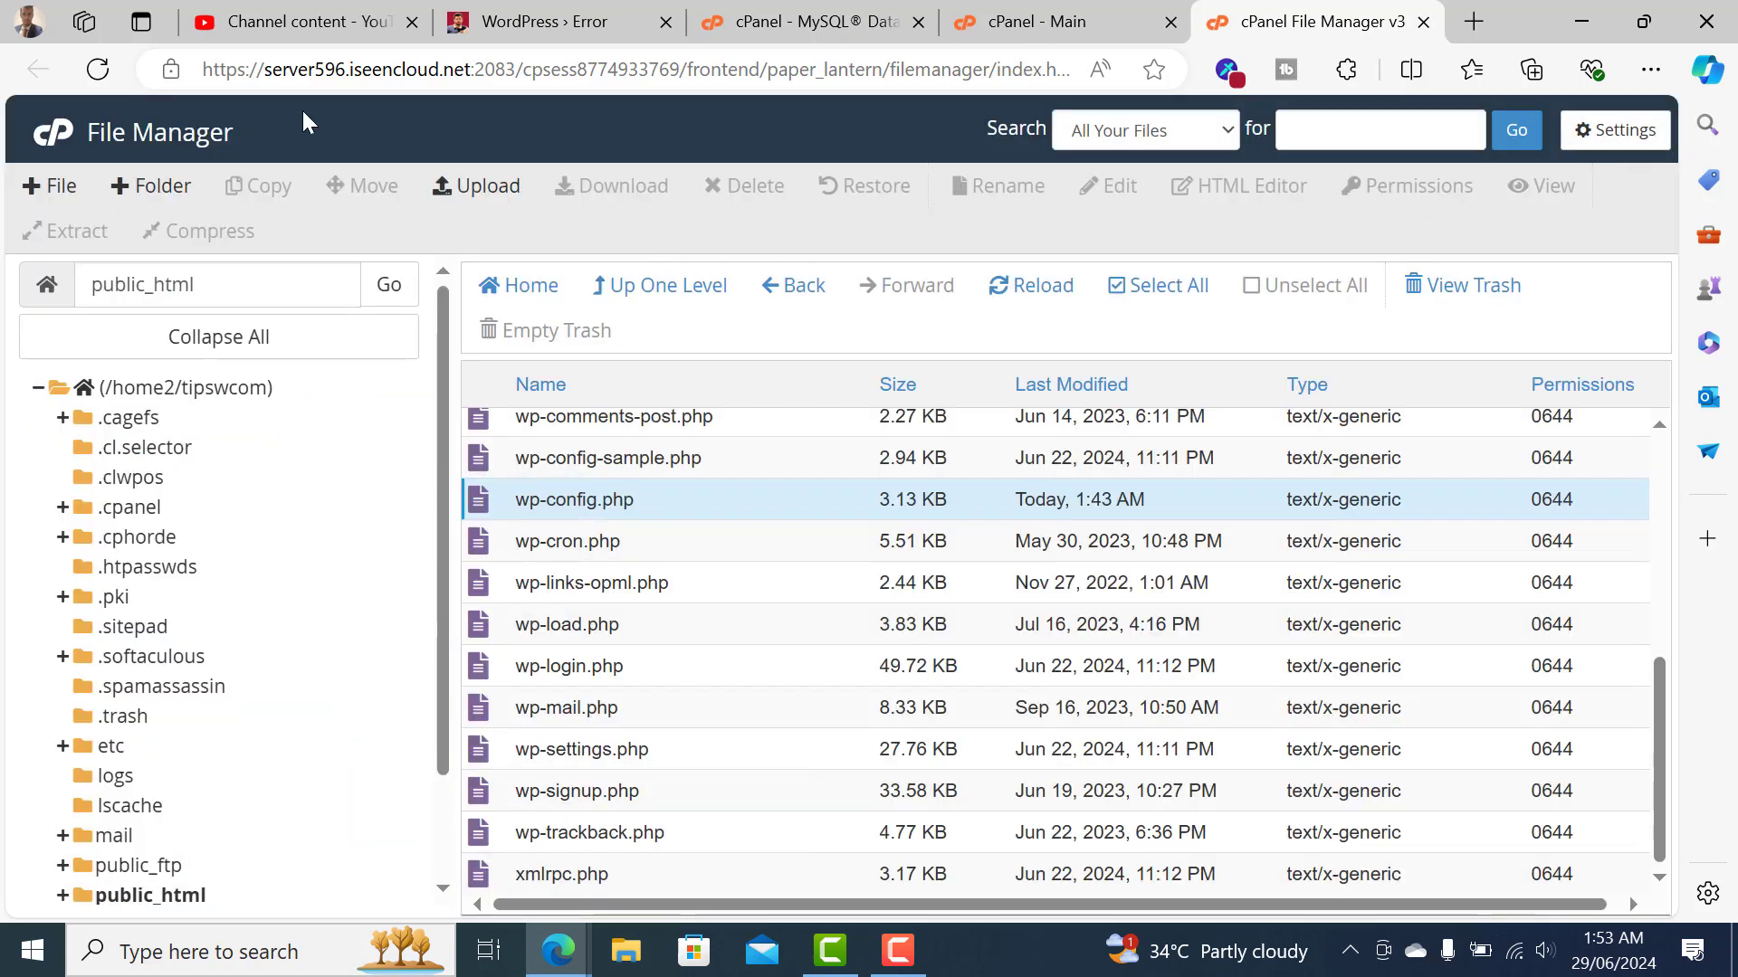
Close the File Manager tab, reload the WordPress error tab, and load the site's home page.
{"action": "left_click", "coordinate": [1422, 21]}
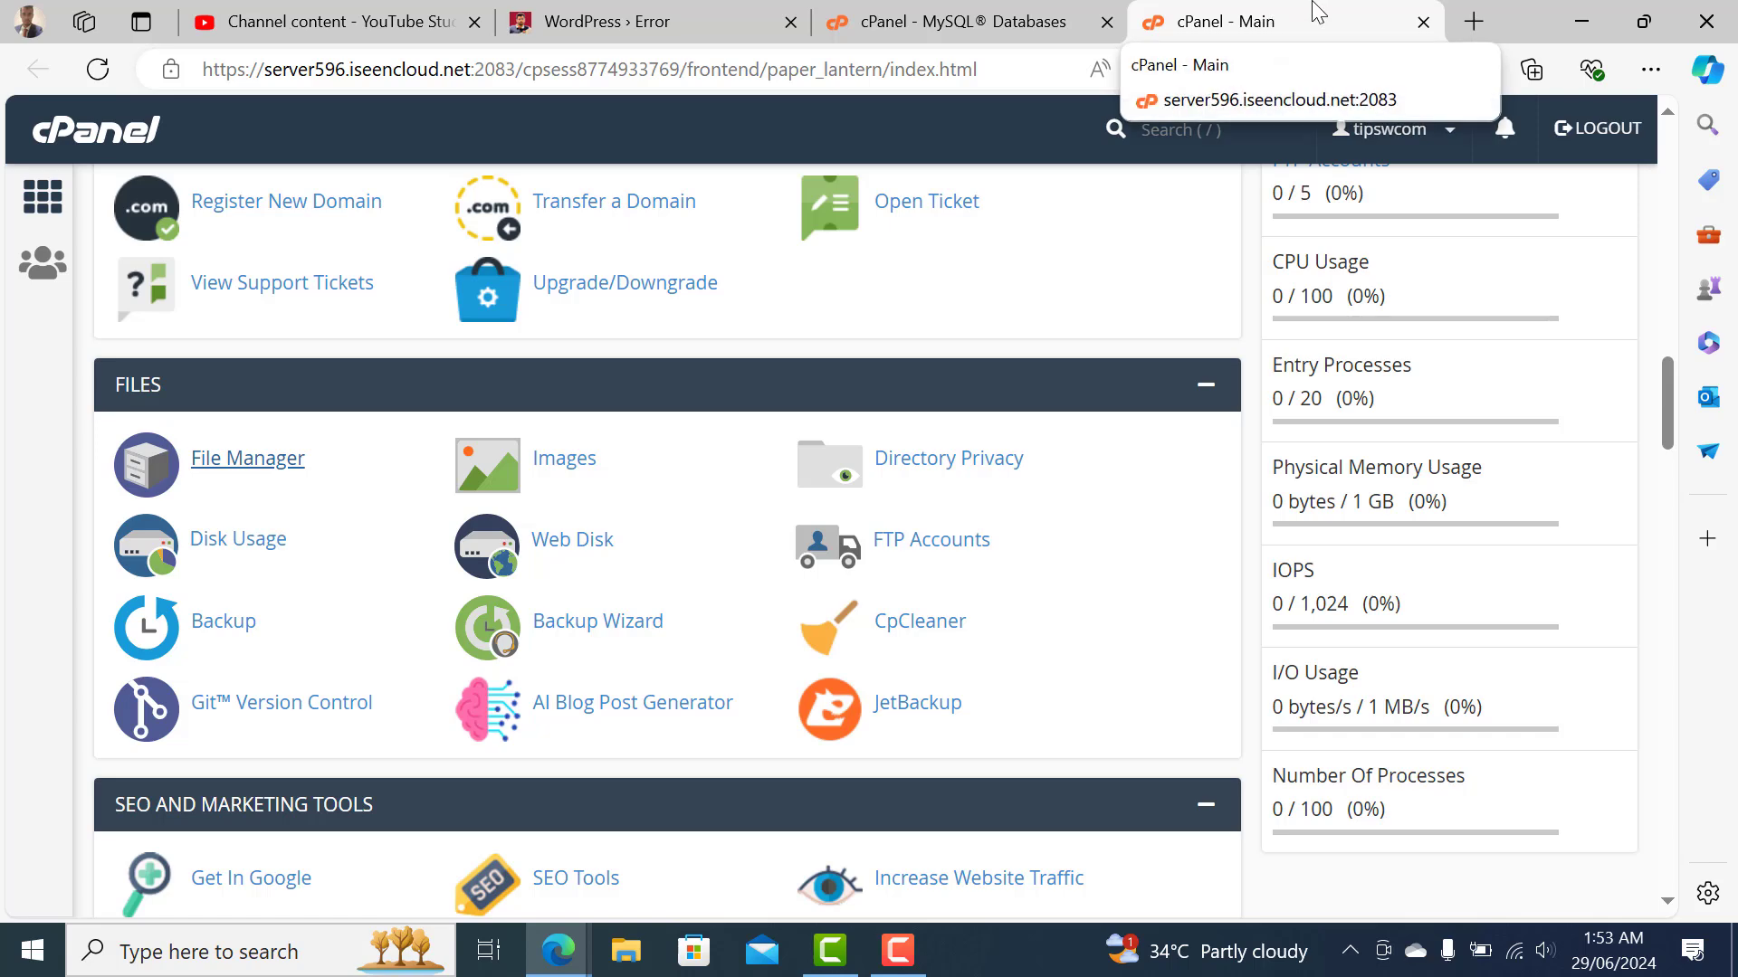
{"action": "left_click", "coordinate": [698, 22]}
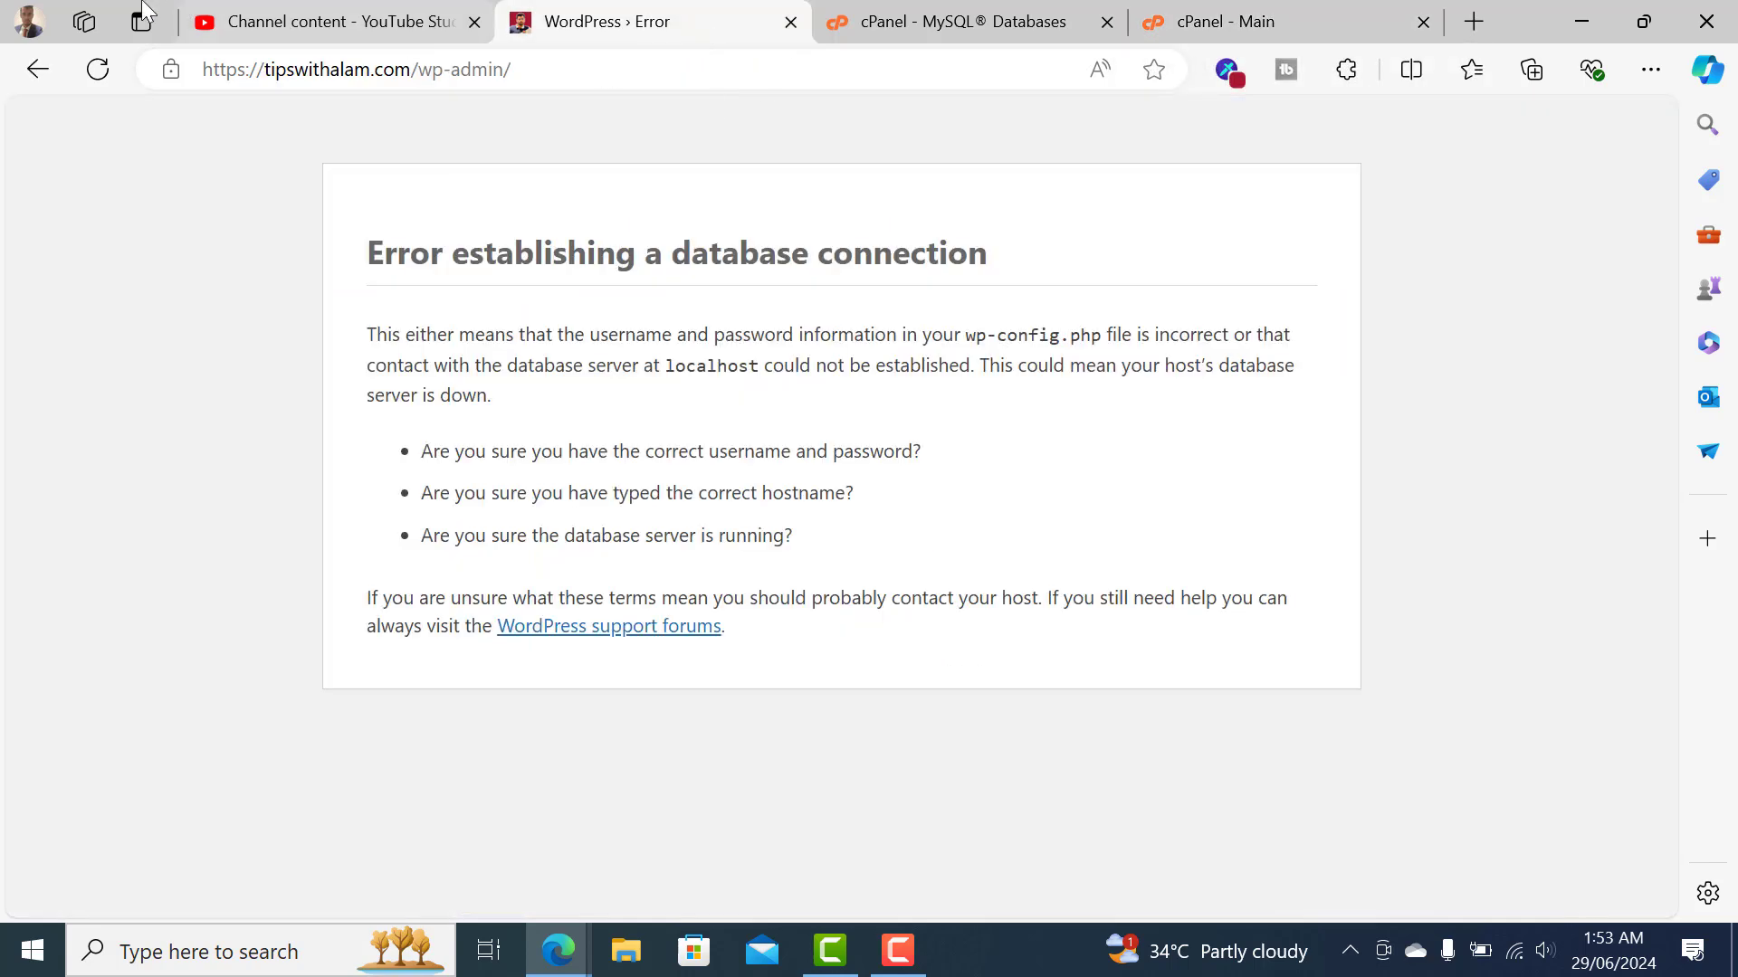
{"action": "left_click", "coordinate": [98, 70]}
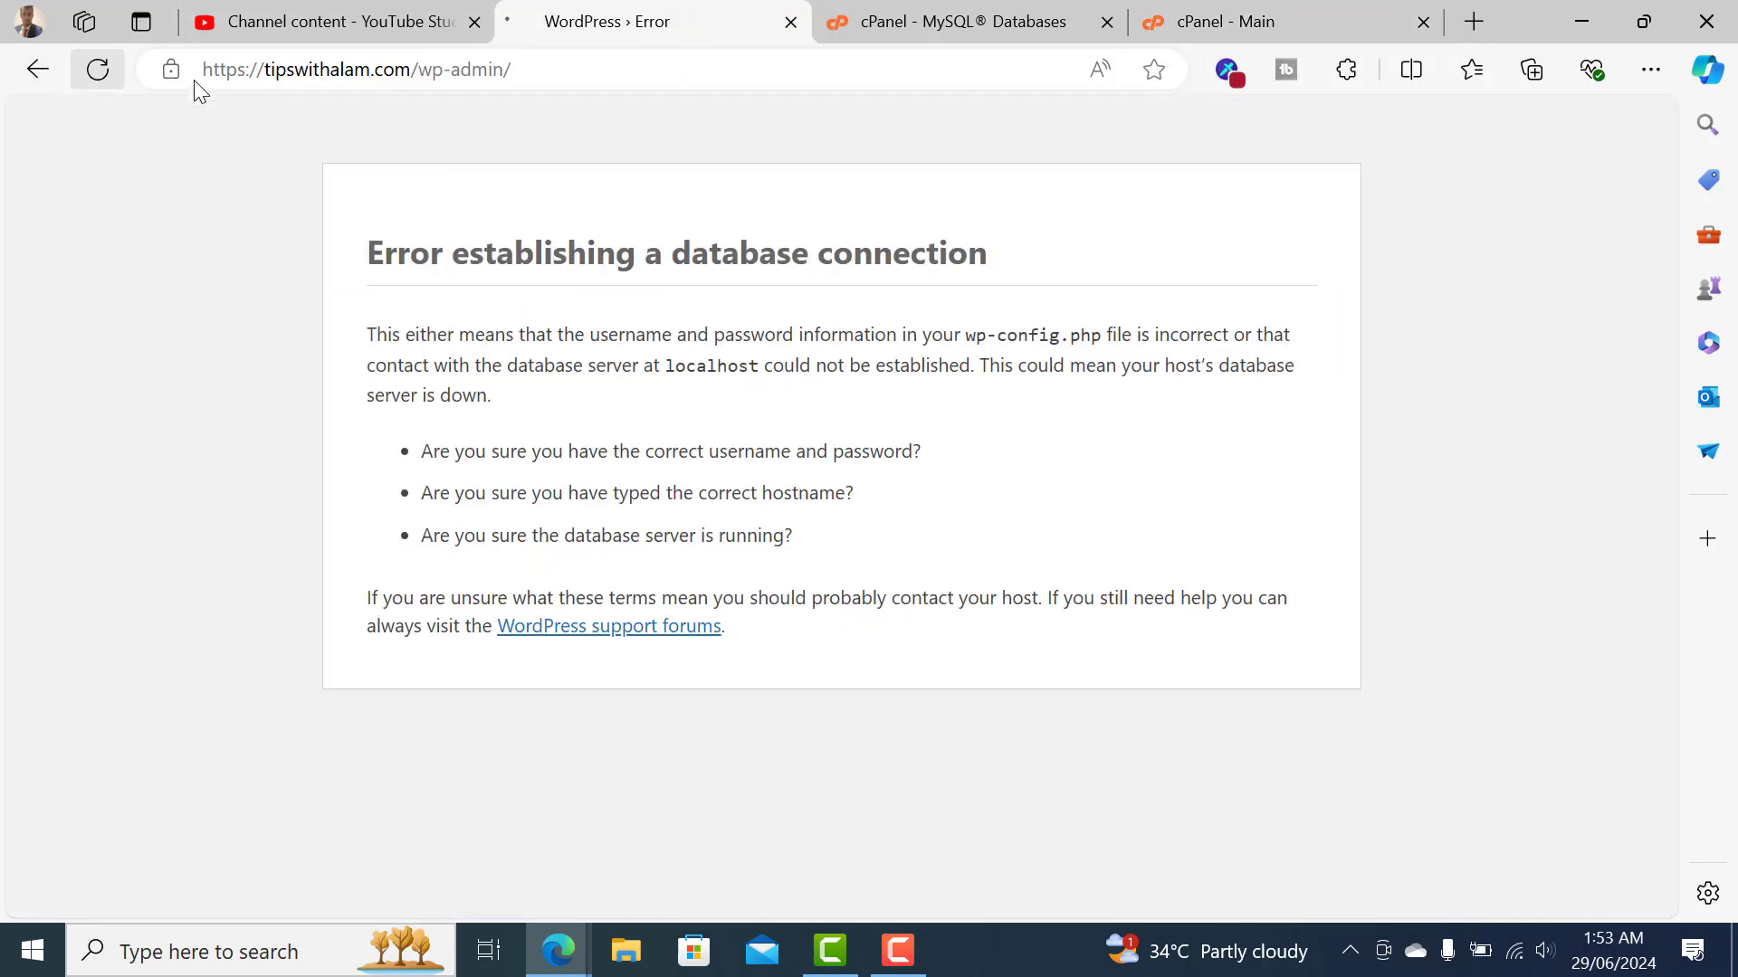
{"action": "scroll", "coordinate": [867, 208], "scroll_direction": "down", "scroll_amount": 10}
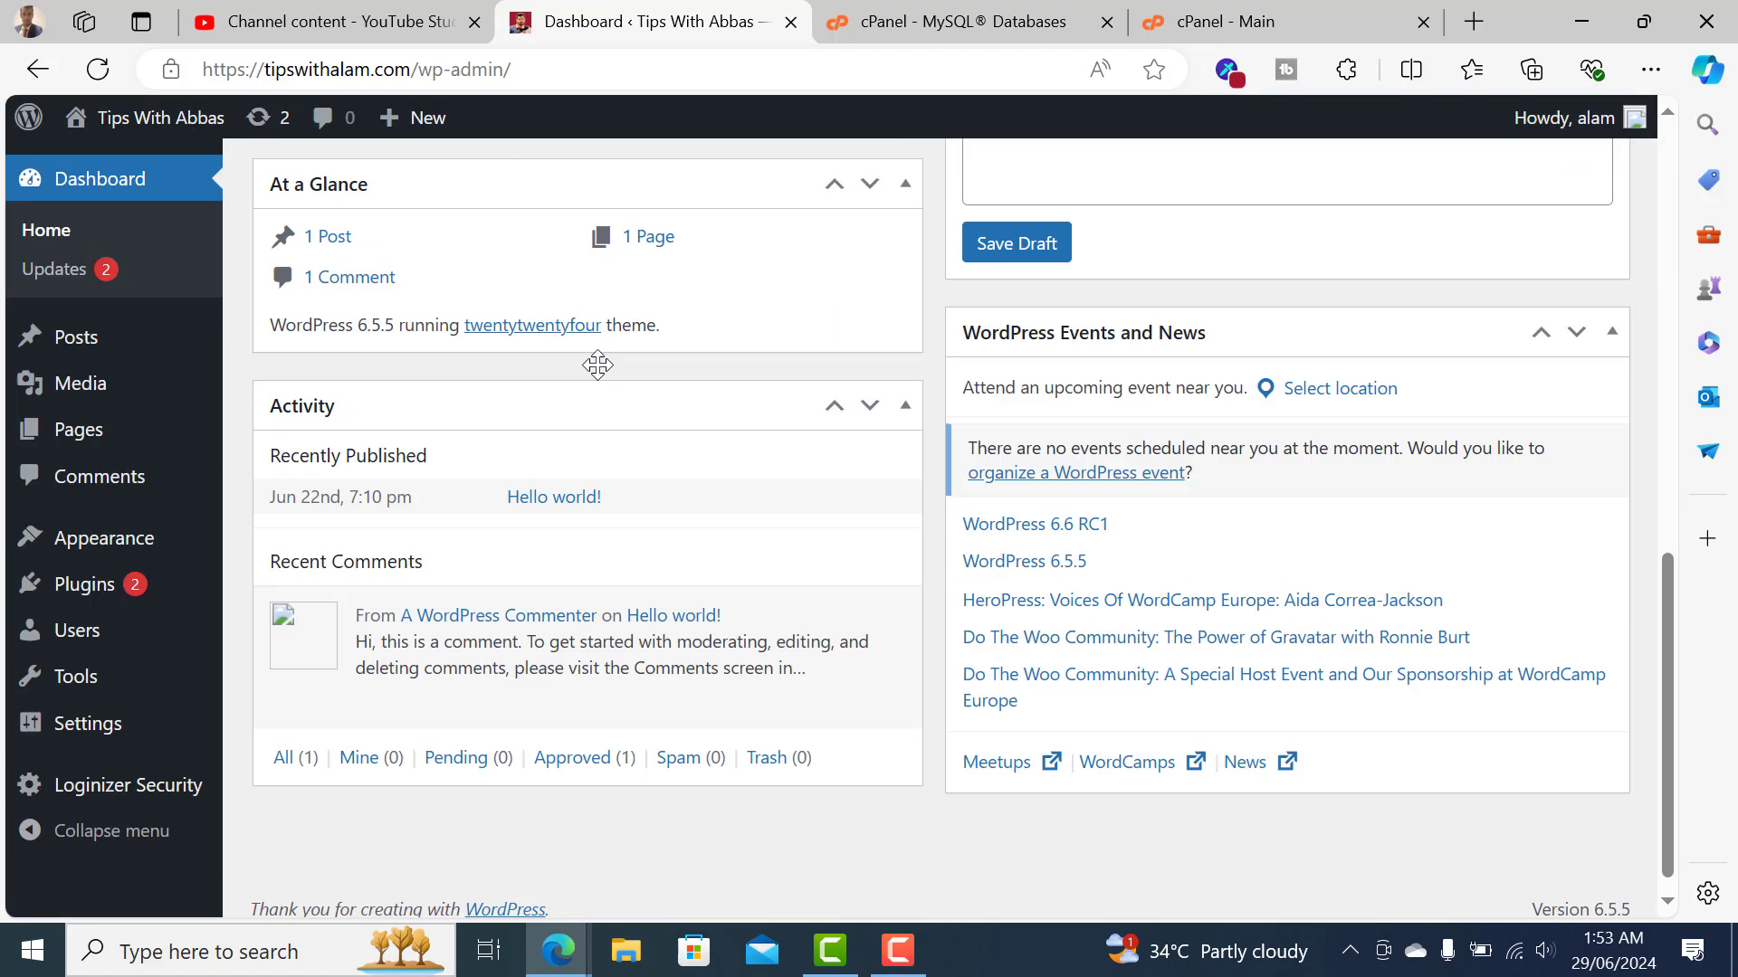
{"action": "double_click", "coordinate": [1047, 58]}
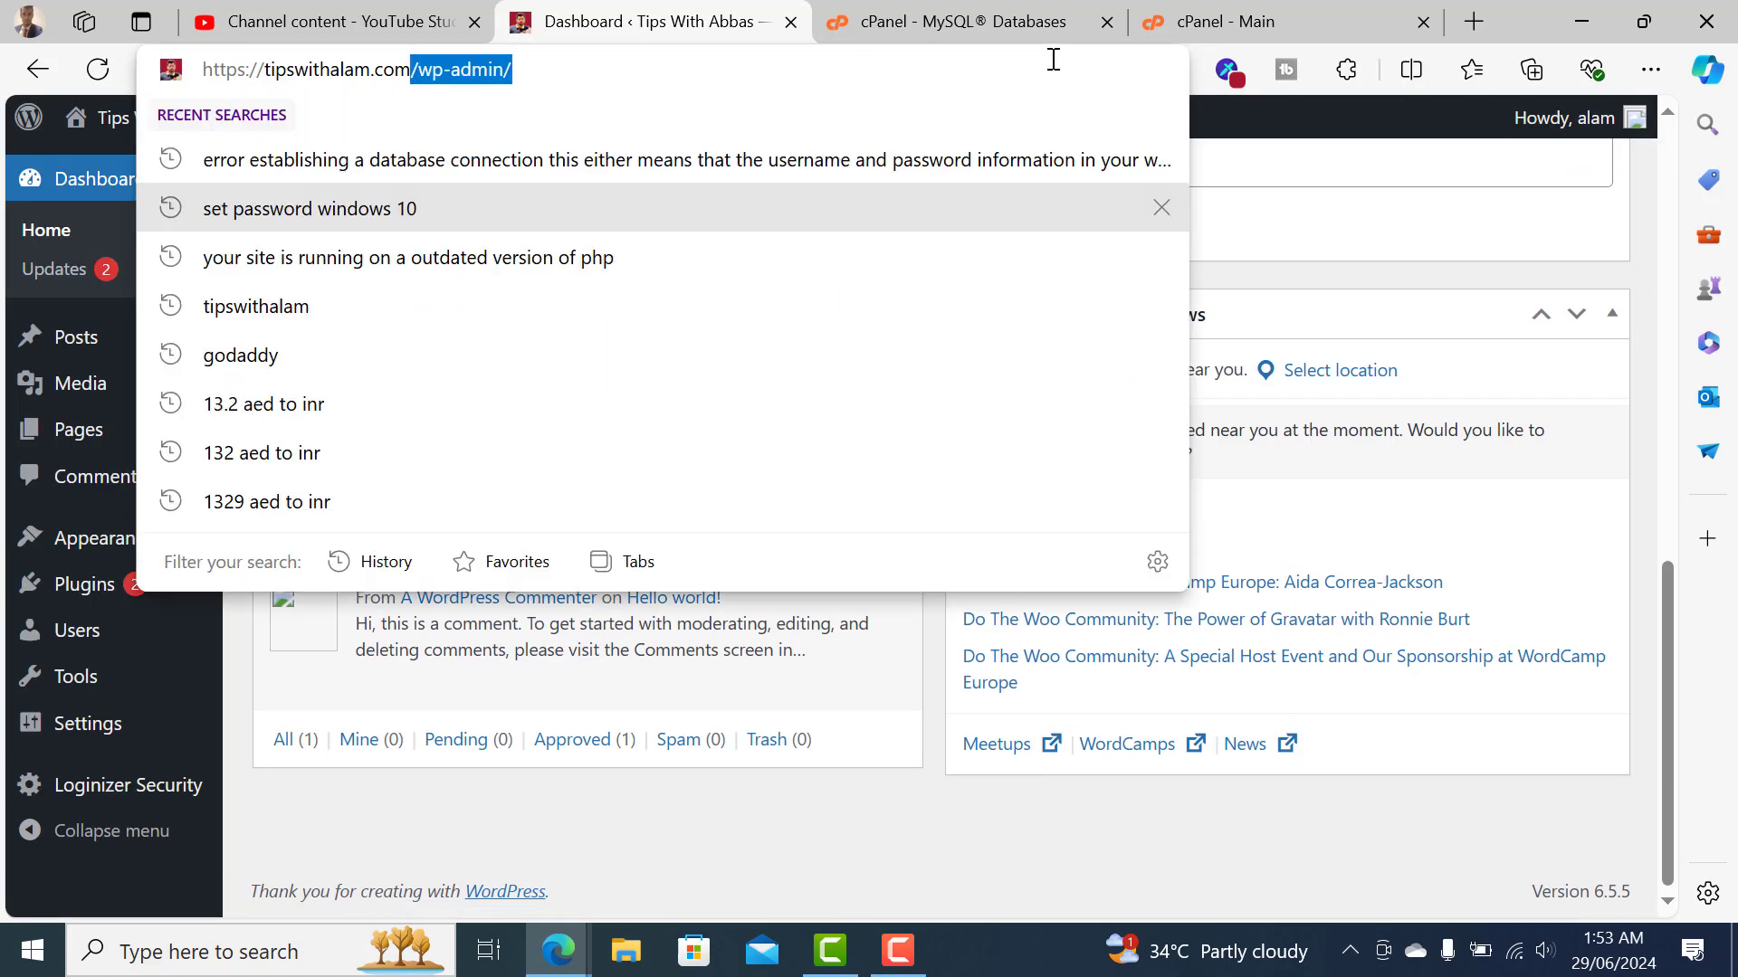
{"action": "key", "text": "BackSpace"}
{"action": "key", "text": "Return"}
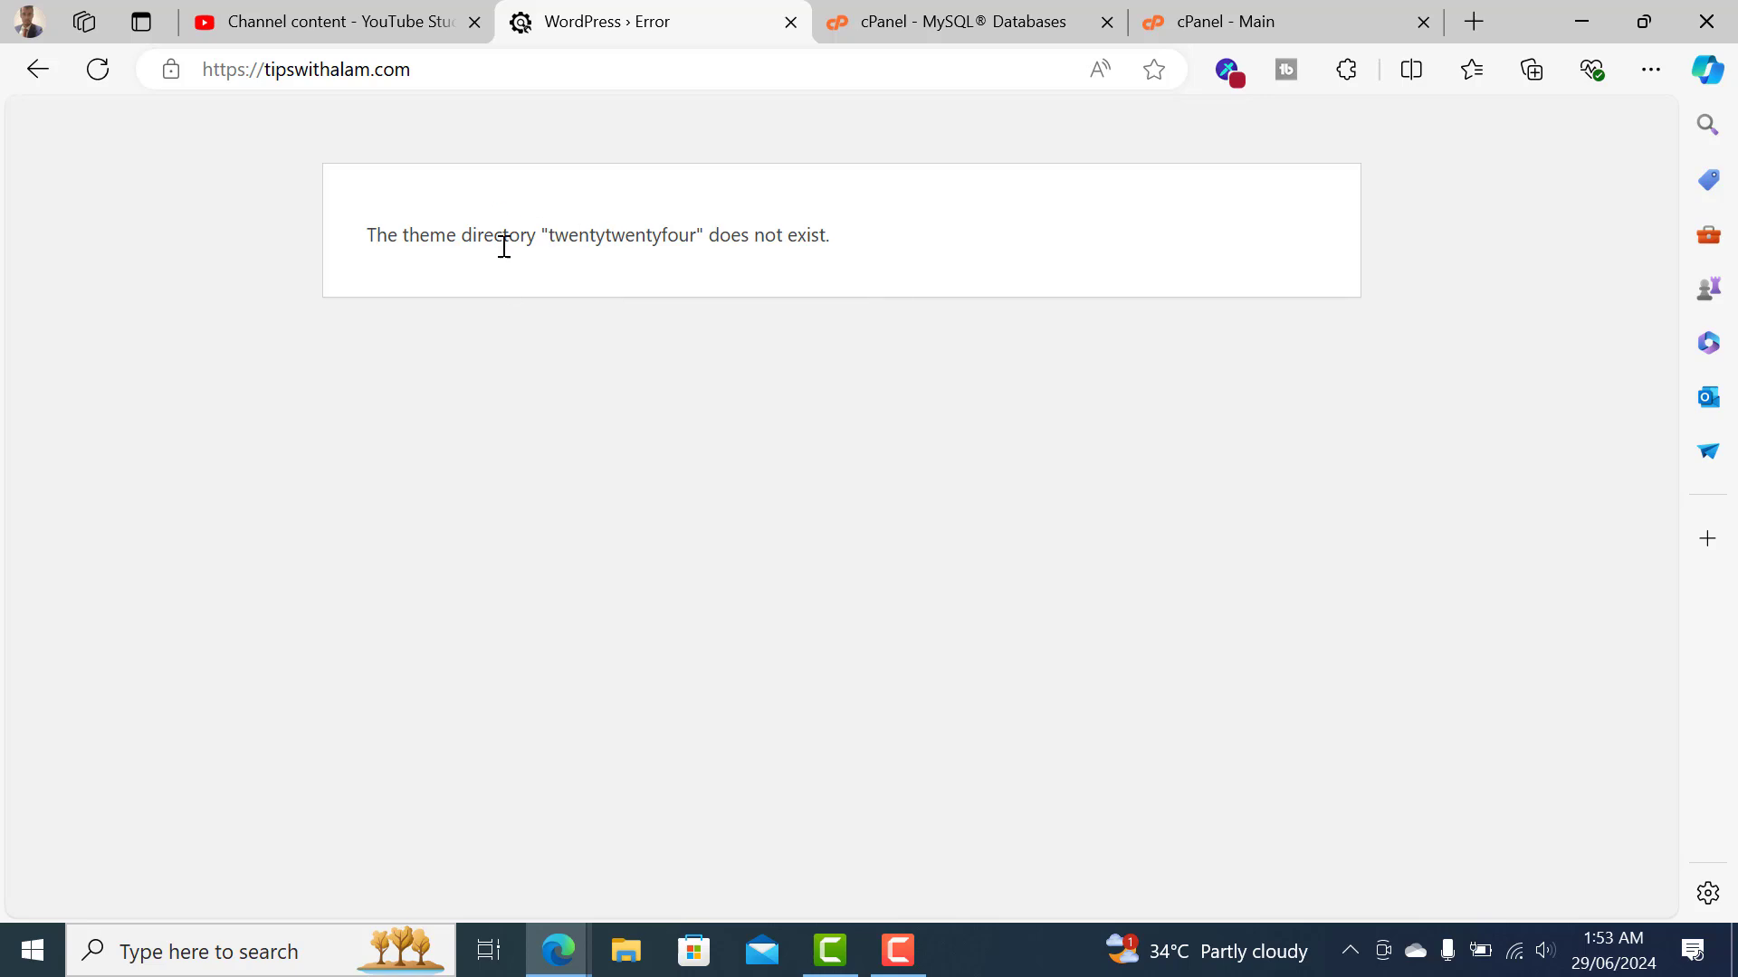
Re-enter /wp-admin in the address bar so the WordPress Dashboard loads.
{"action": "left_click", "coordinate": [443, 75]}
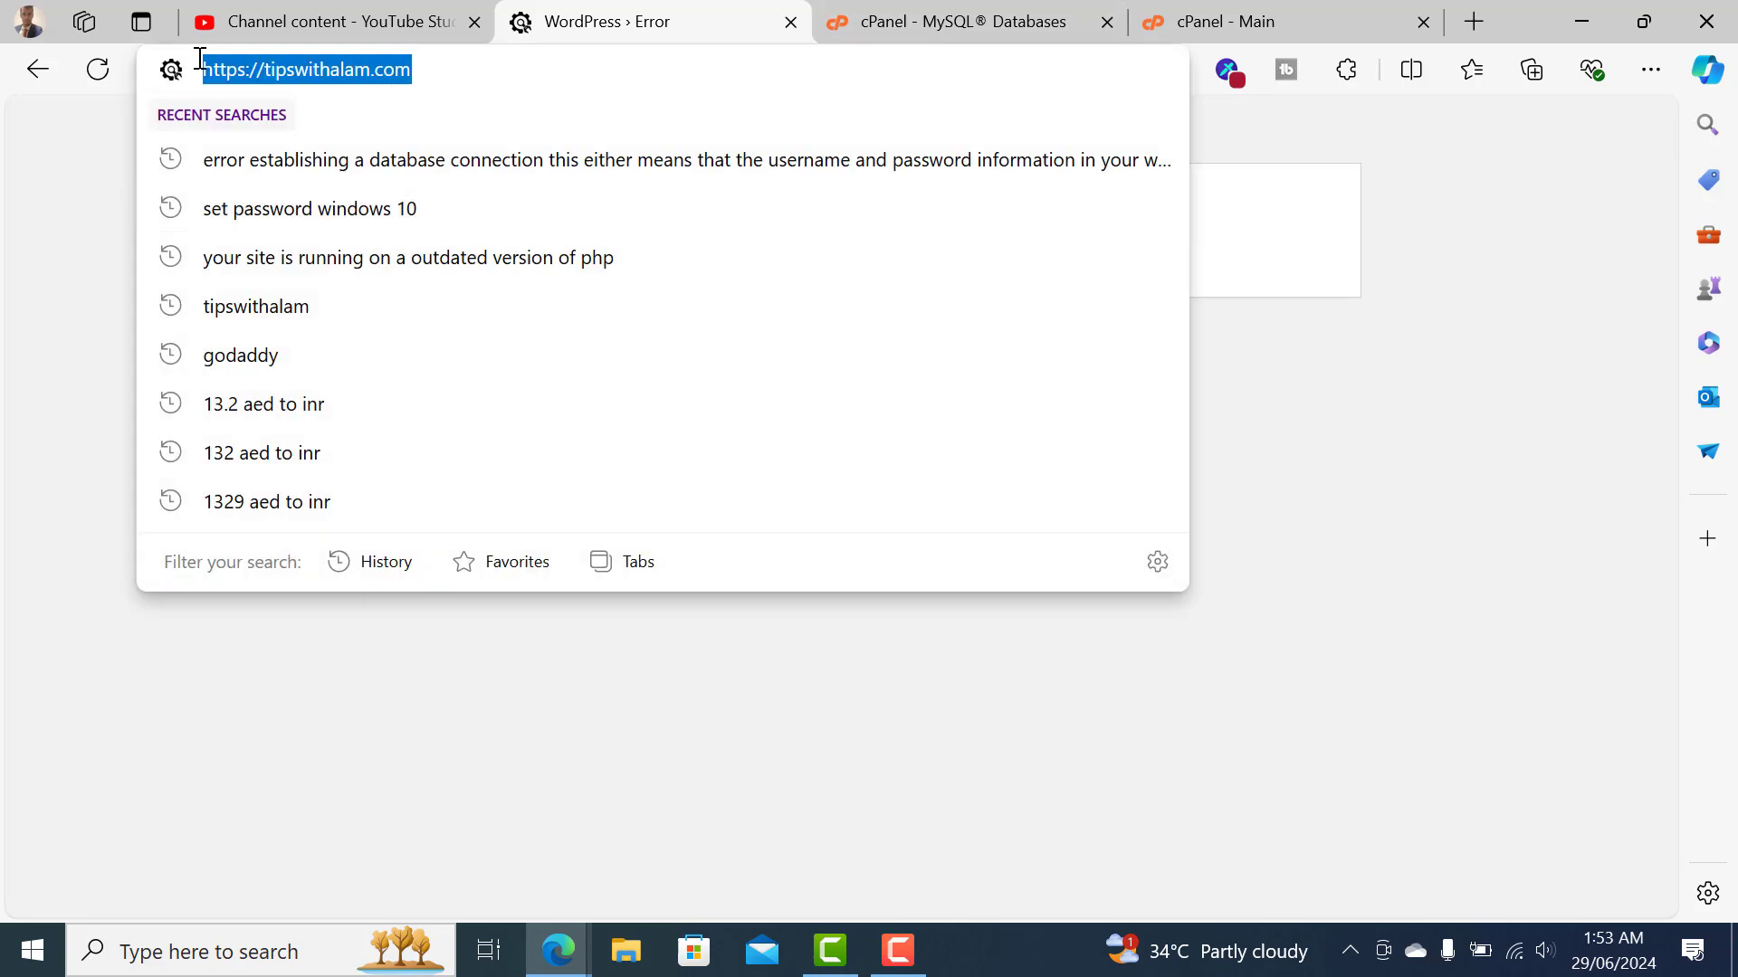
{"action": "left_click", "coordinate": [424, 76]}
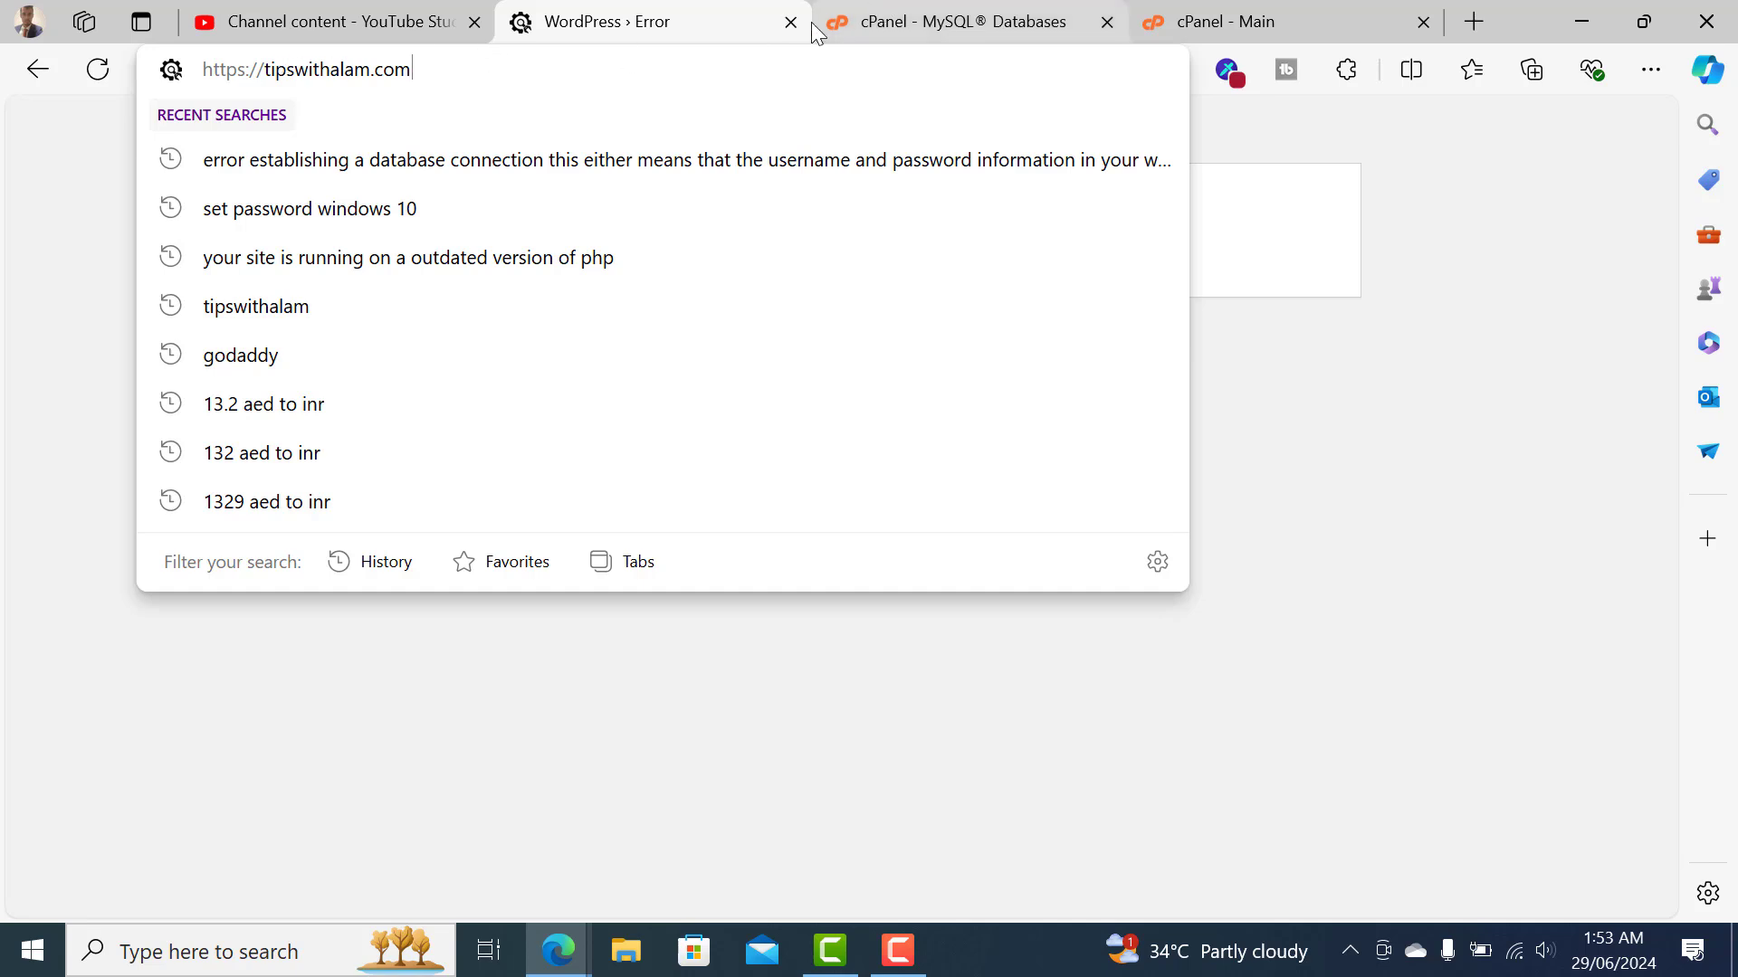
{"action": "type", "text": "/"}
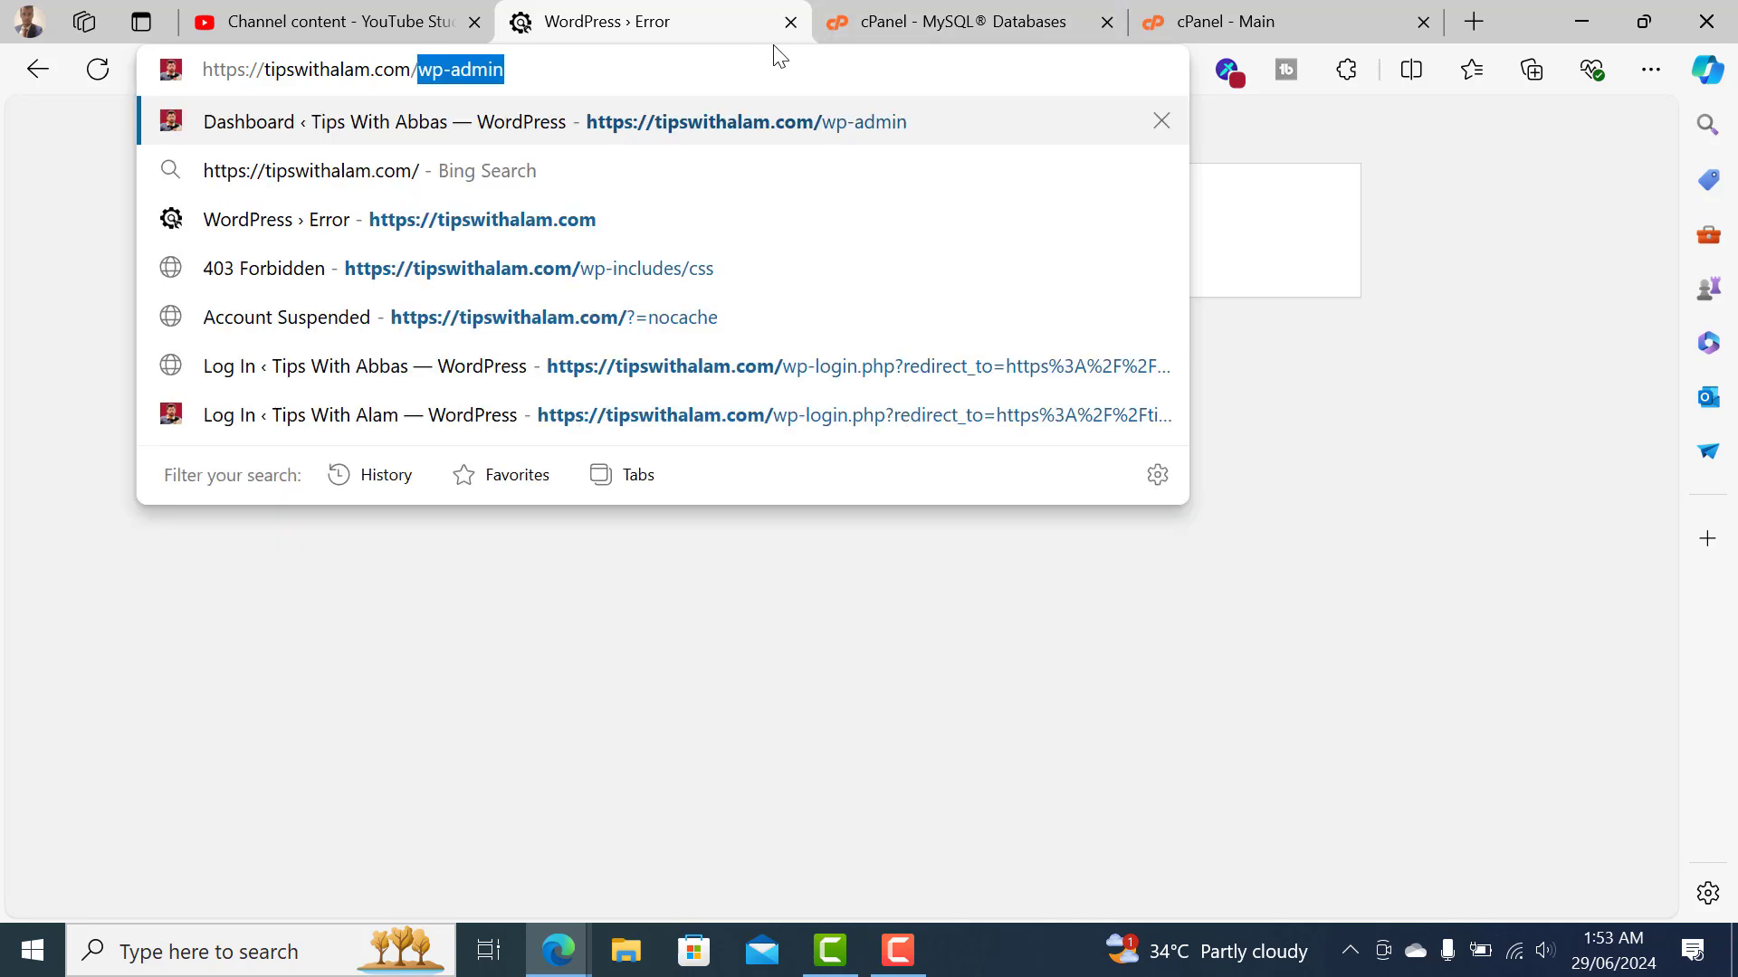
{"action": "key", "text": "Return"}
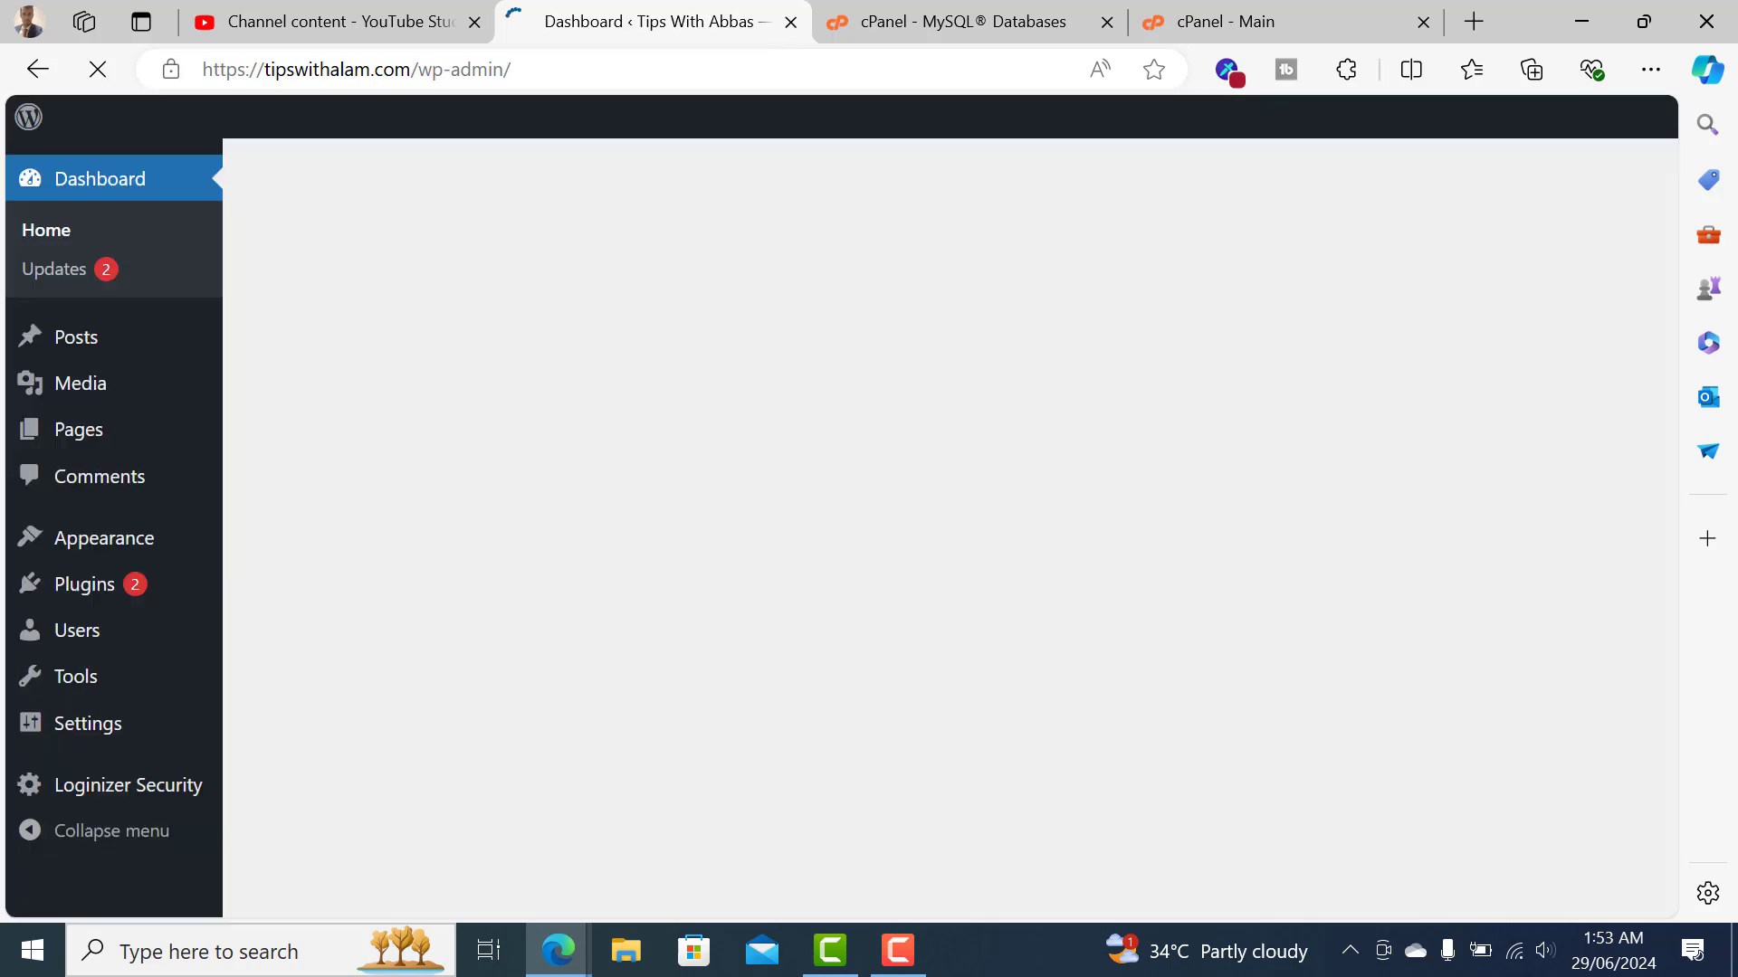
{"action": "scroll", "coordinate": [833, 566], "scroll_direction": "down", "scroll_amount": 8}
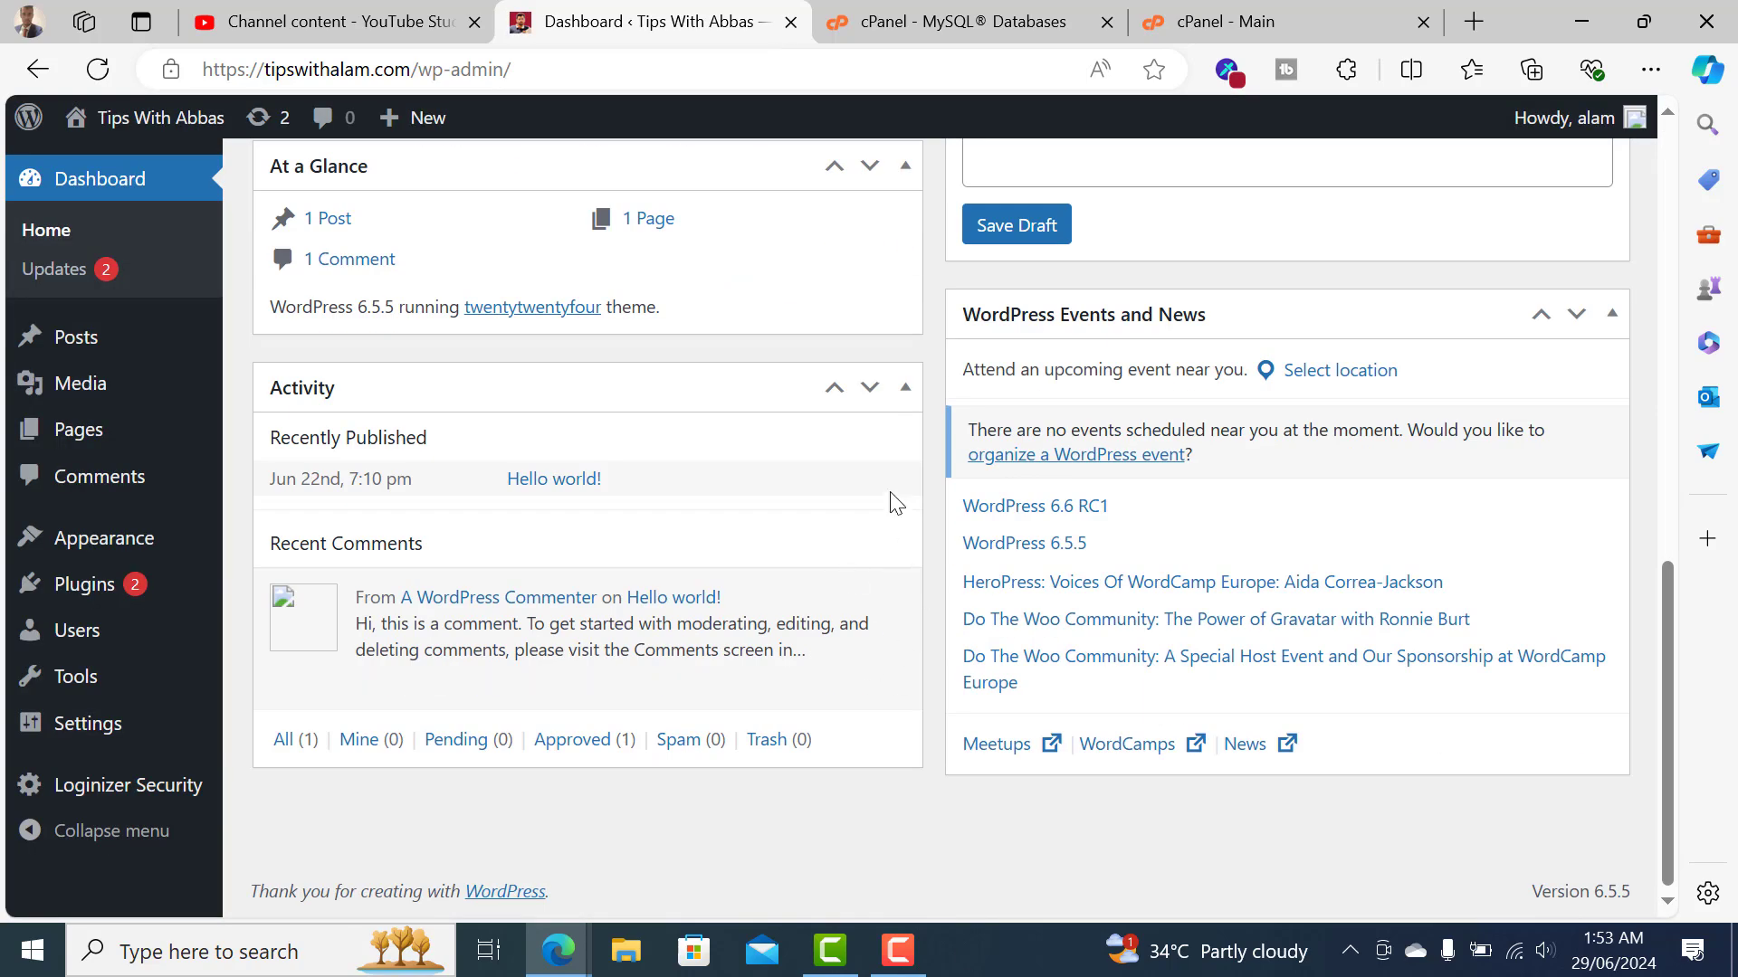